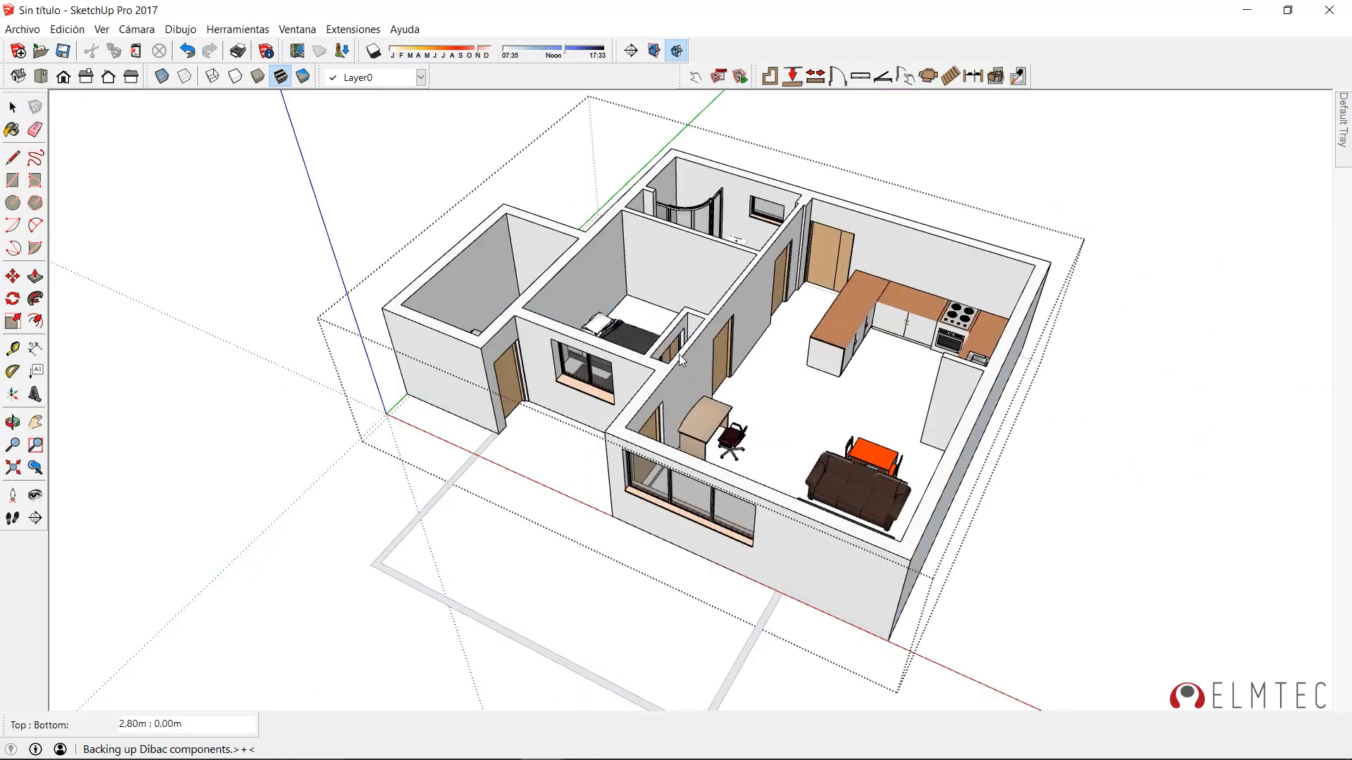
pyautogui.moveTo(679, 353); pyautogui.dragTo(469, 442, button='middle')
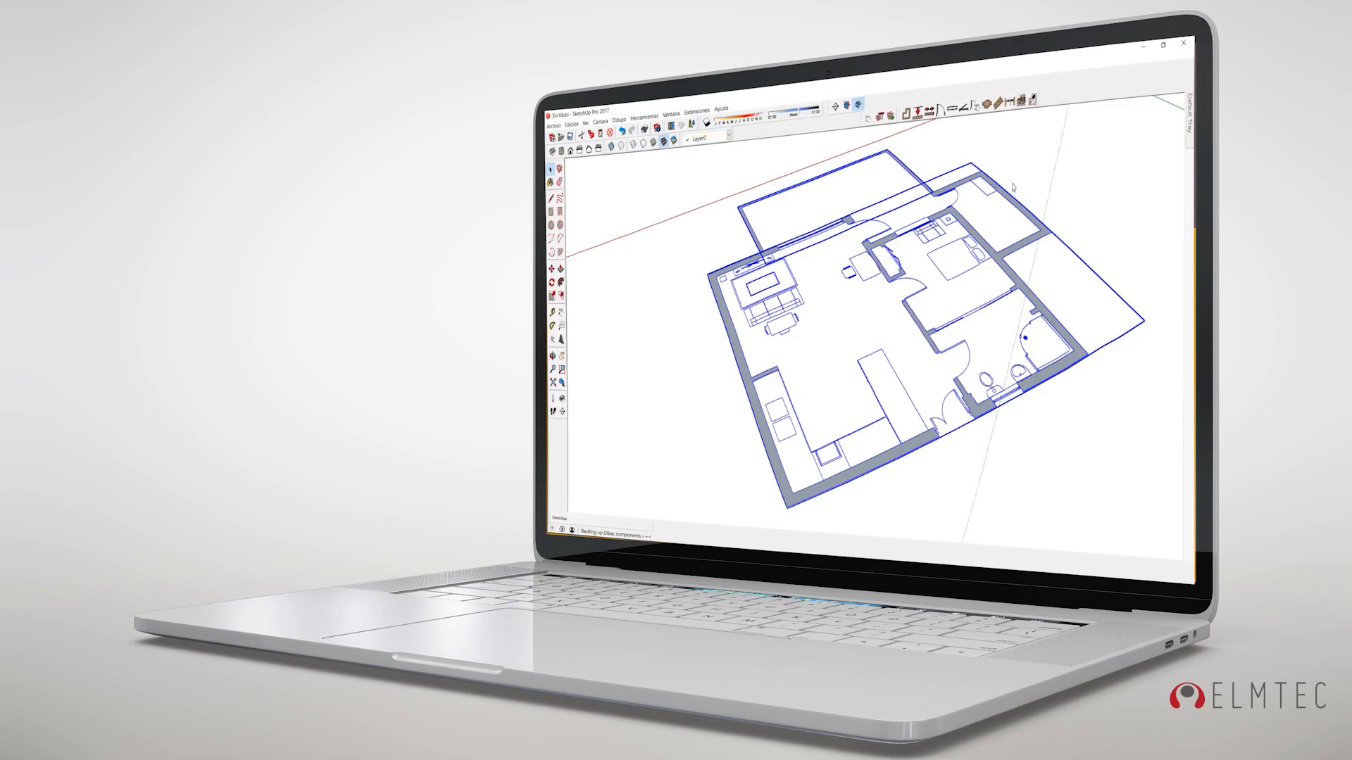
pyautogui.moveTo(1001, 199); pyautogui.dragTo(866, 299, button='middle')
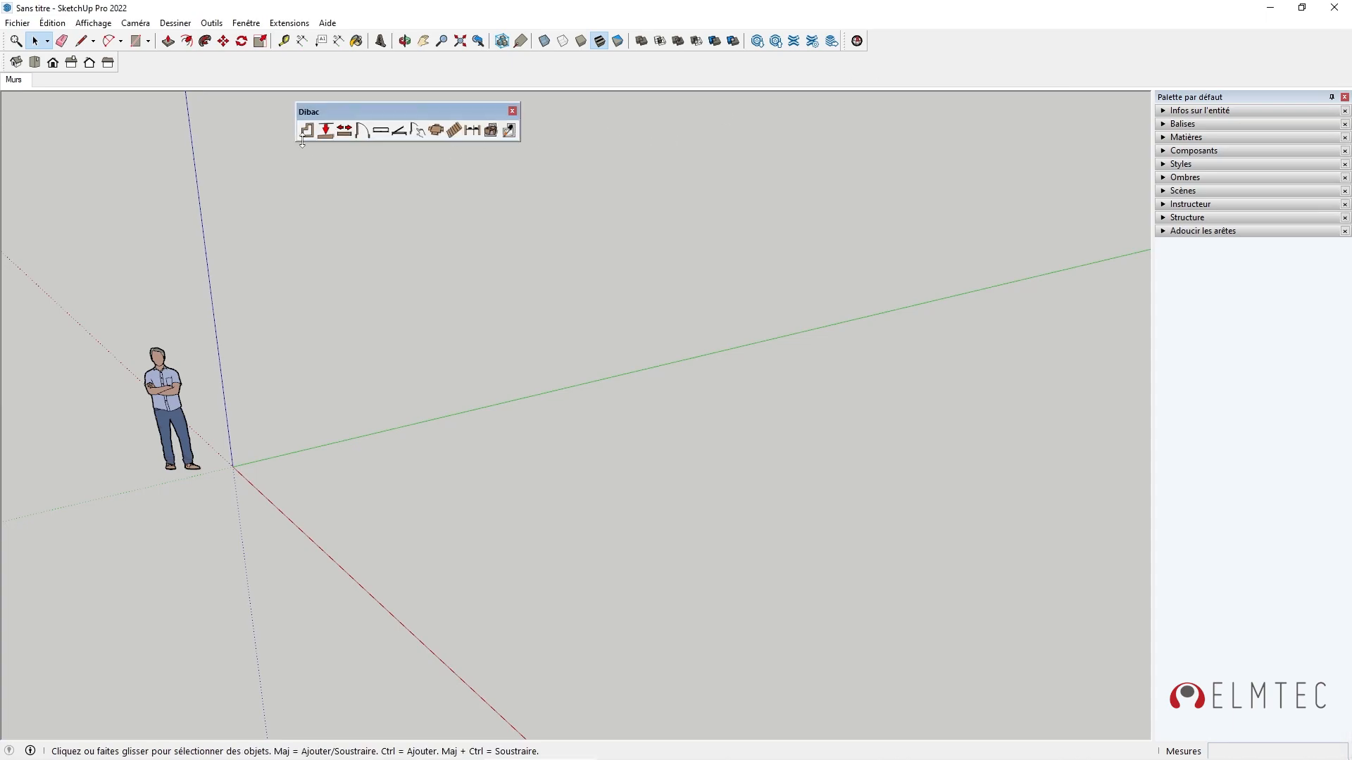
# Draw 30 cm thick Dibac walls from the origin: 800 cm along the green axis and 550 cm parallel to the red axis
pyautogui.click(308, 131)
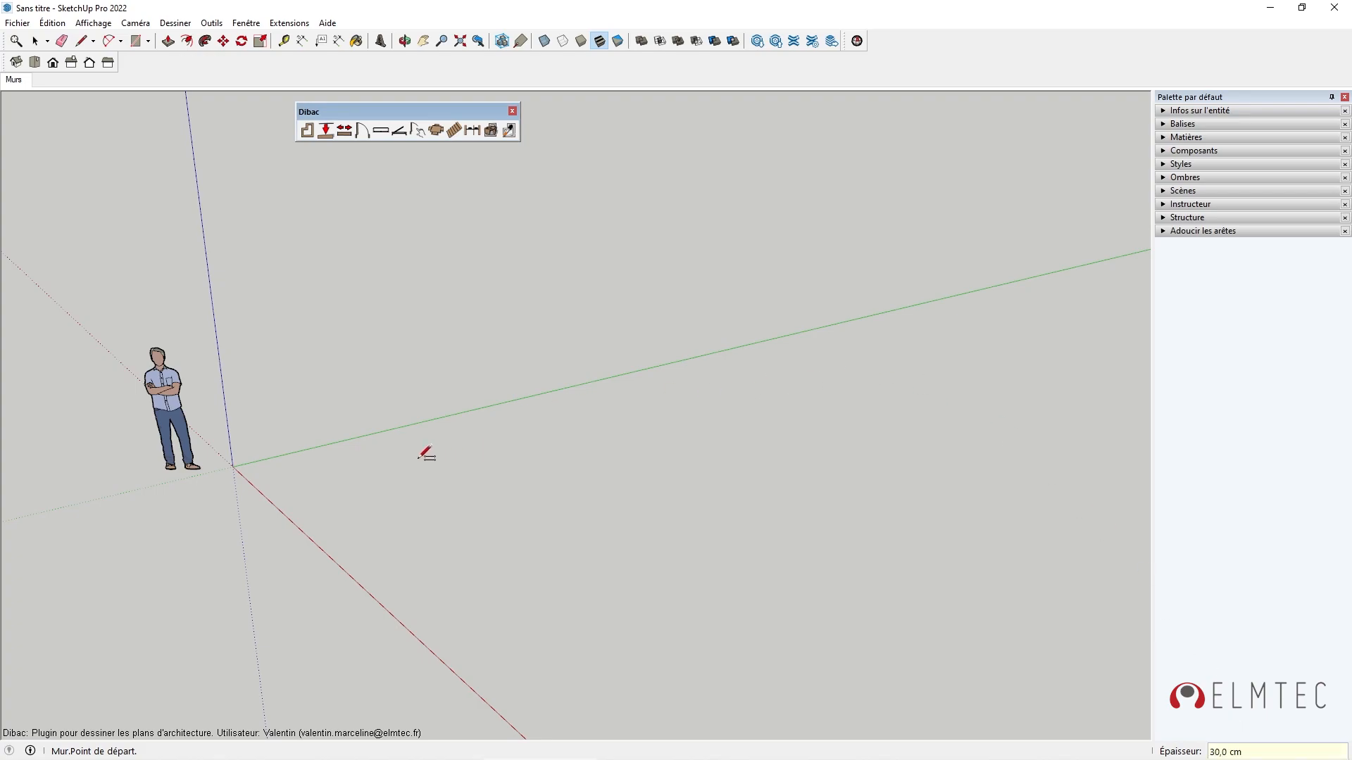
pyautogui.click(233, 467)
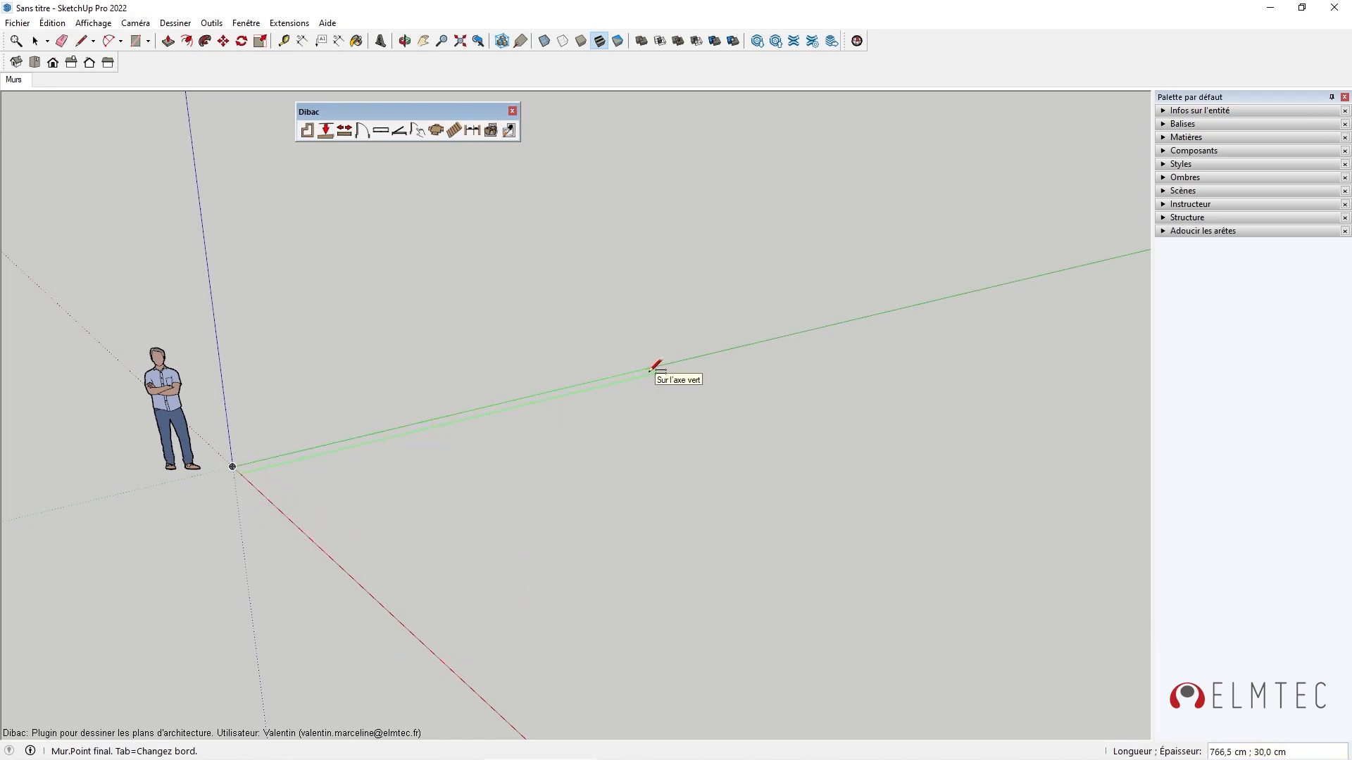
pyautogui.write('800')
pyautogui.click(652, 368)
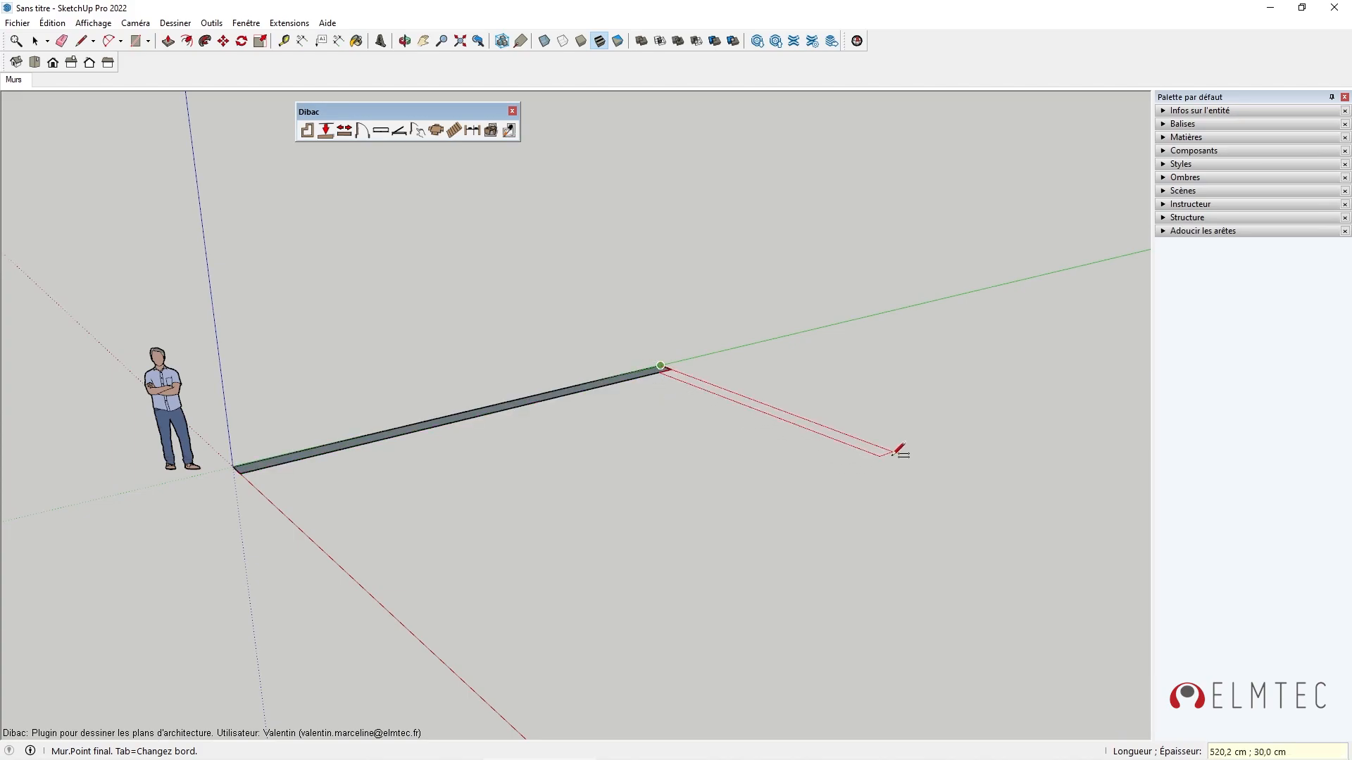
pyautogui.write('550')
pyautogui.press('Return')
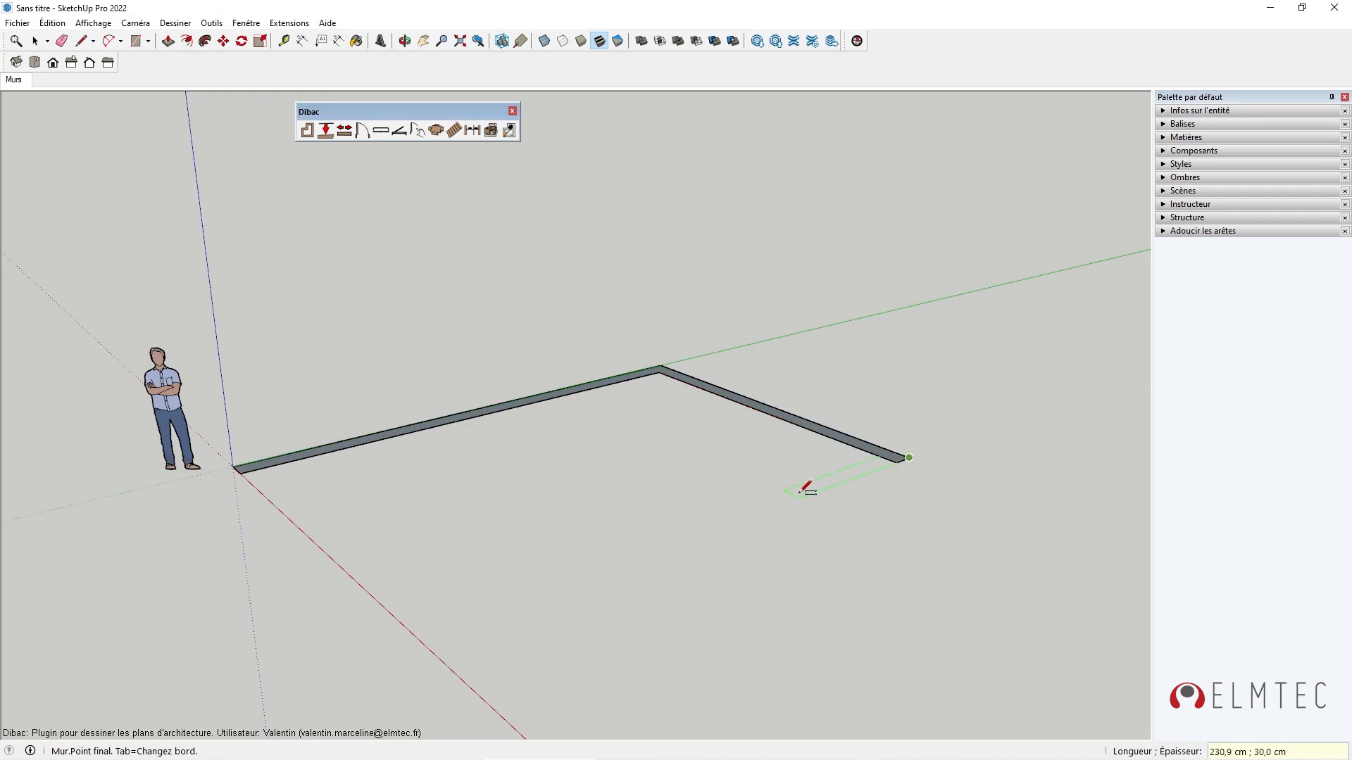
# Continue the 30 cm thick walls around the stepped side and along the red axis, closing the outline at the origin
pyautogui.click(662, 535)
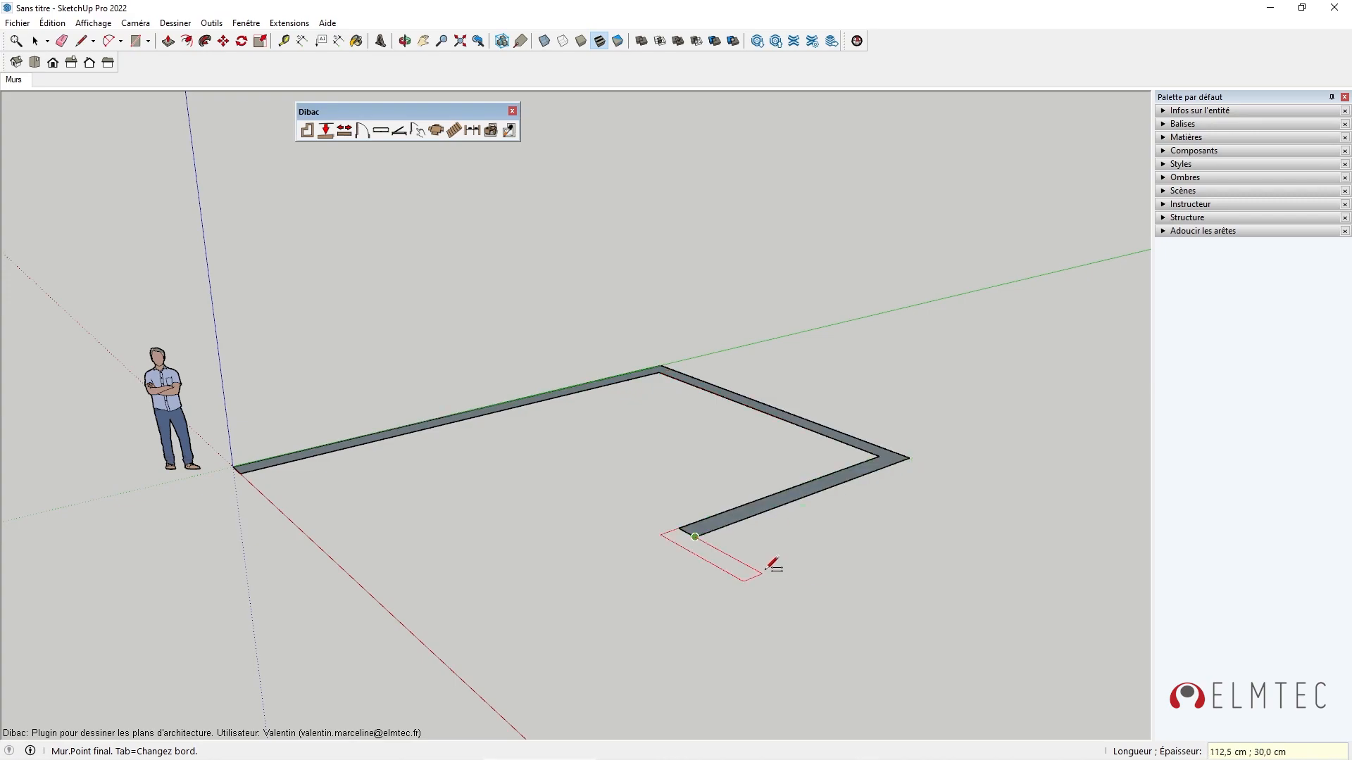
pyautogui.click(786, 586)
pyautogui.click(498, 712)
pyautogui.click(233, 467)
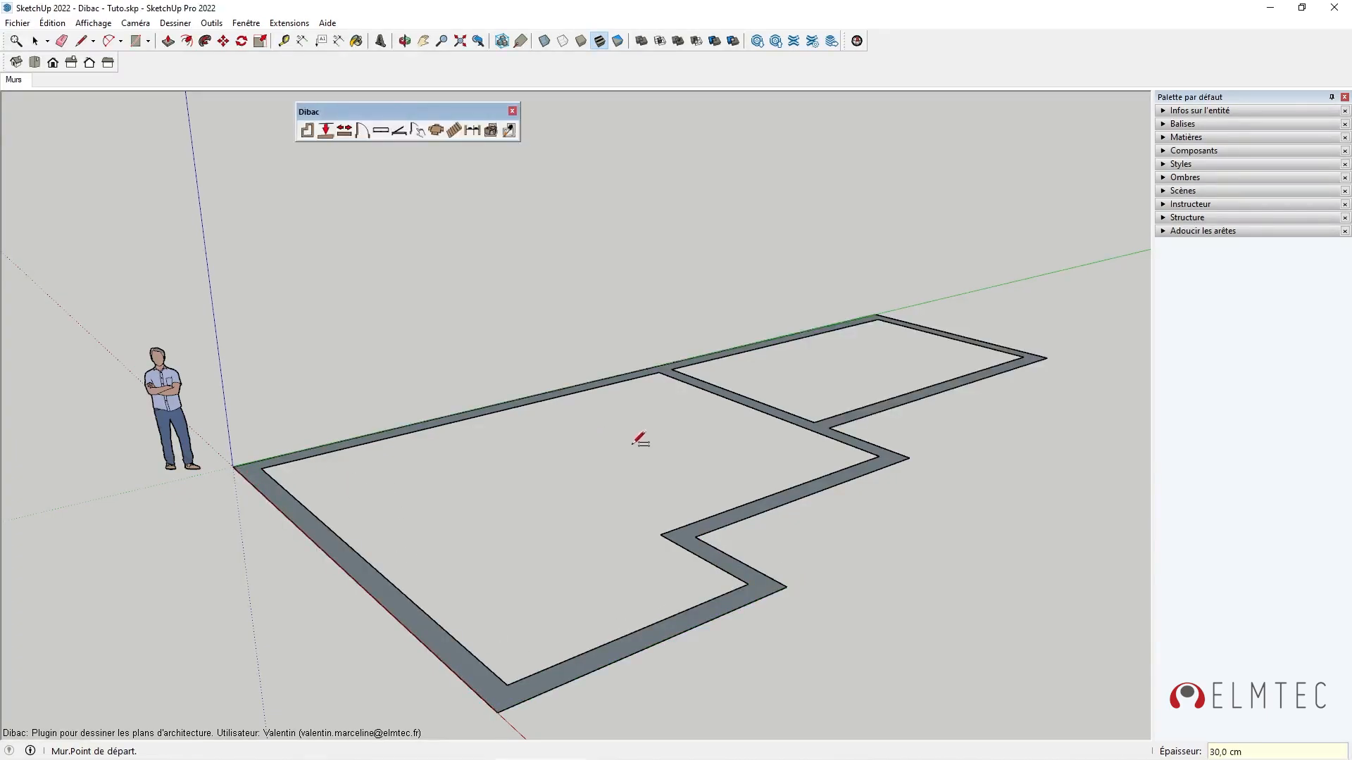
# Place a guide line 3275 mm from the inner edge of the wall lying on the red axis
pyautogui.click(284, 42)
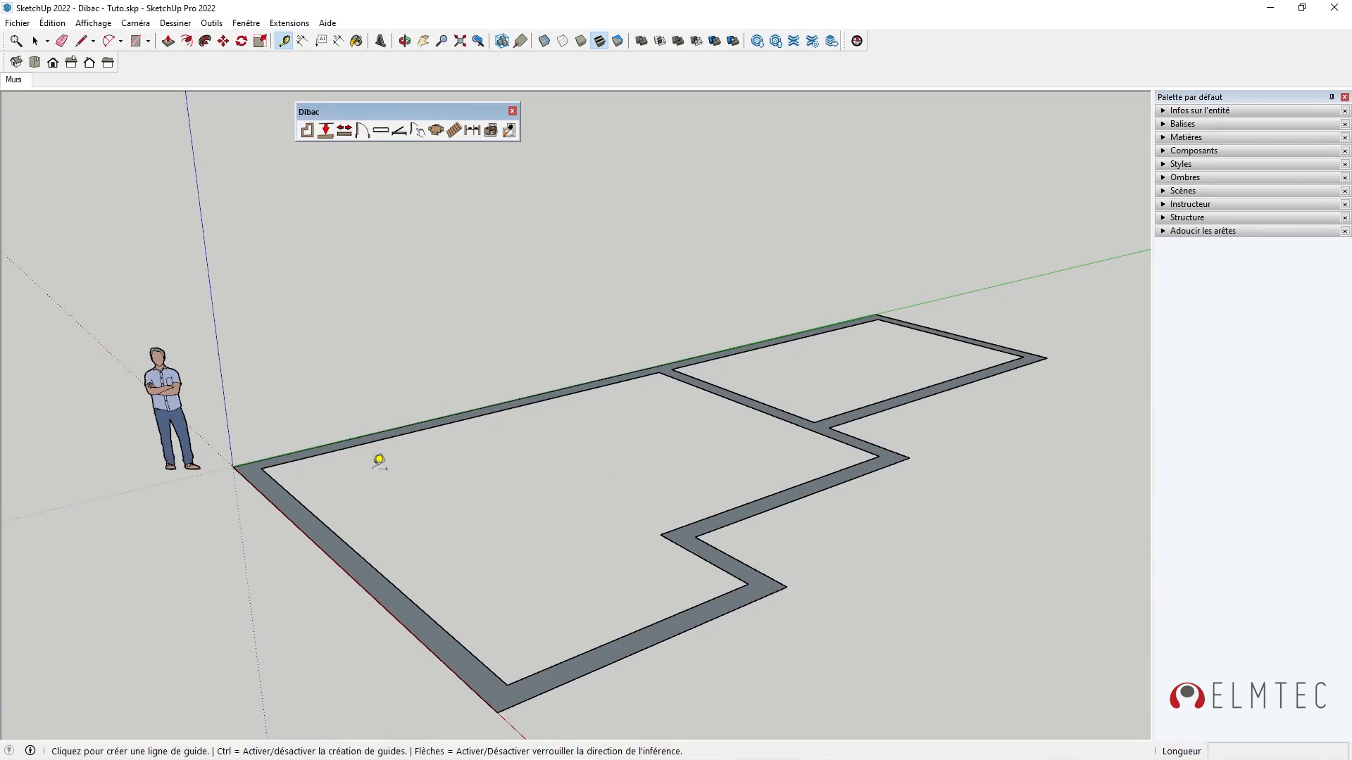
pyautogui.click(346, 543)
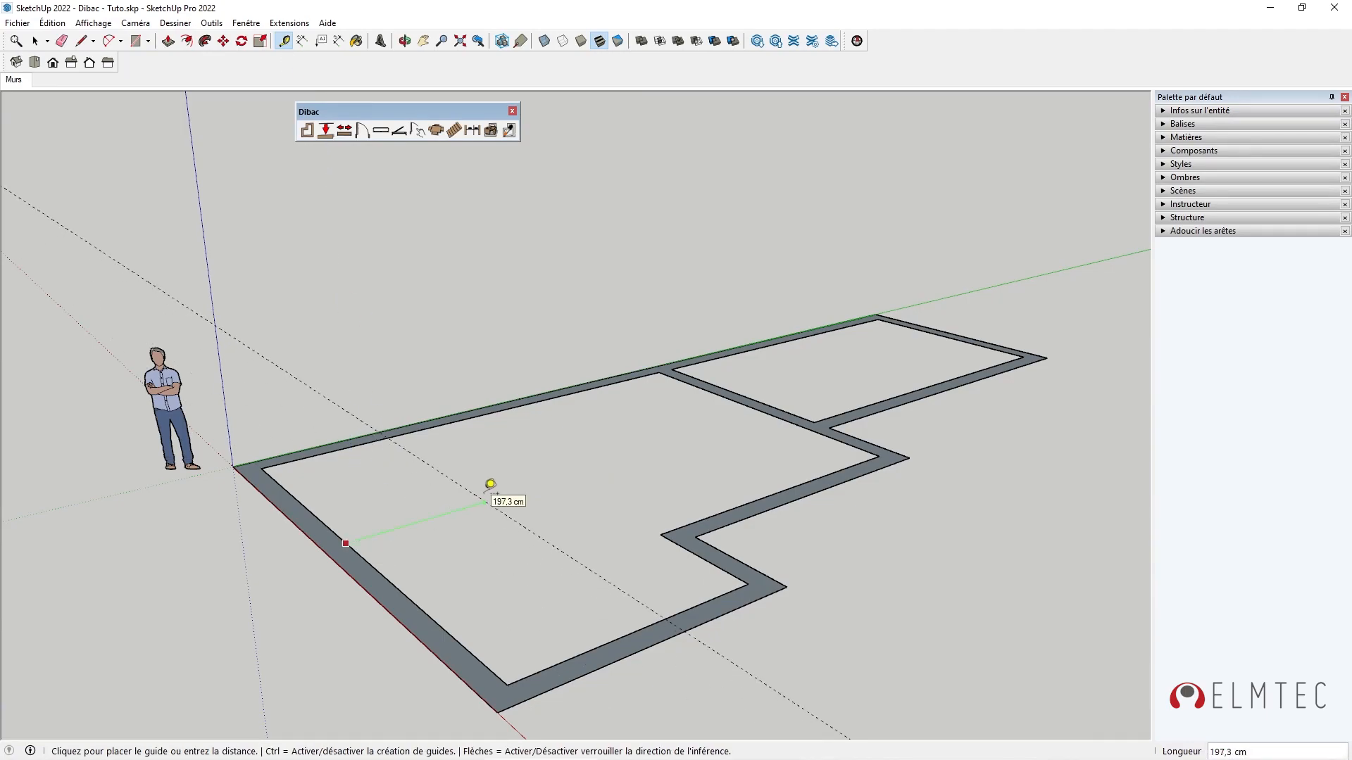
pyautogui.write('3275mm')
pyautogui.press('Return')
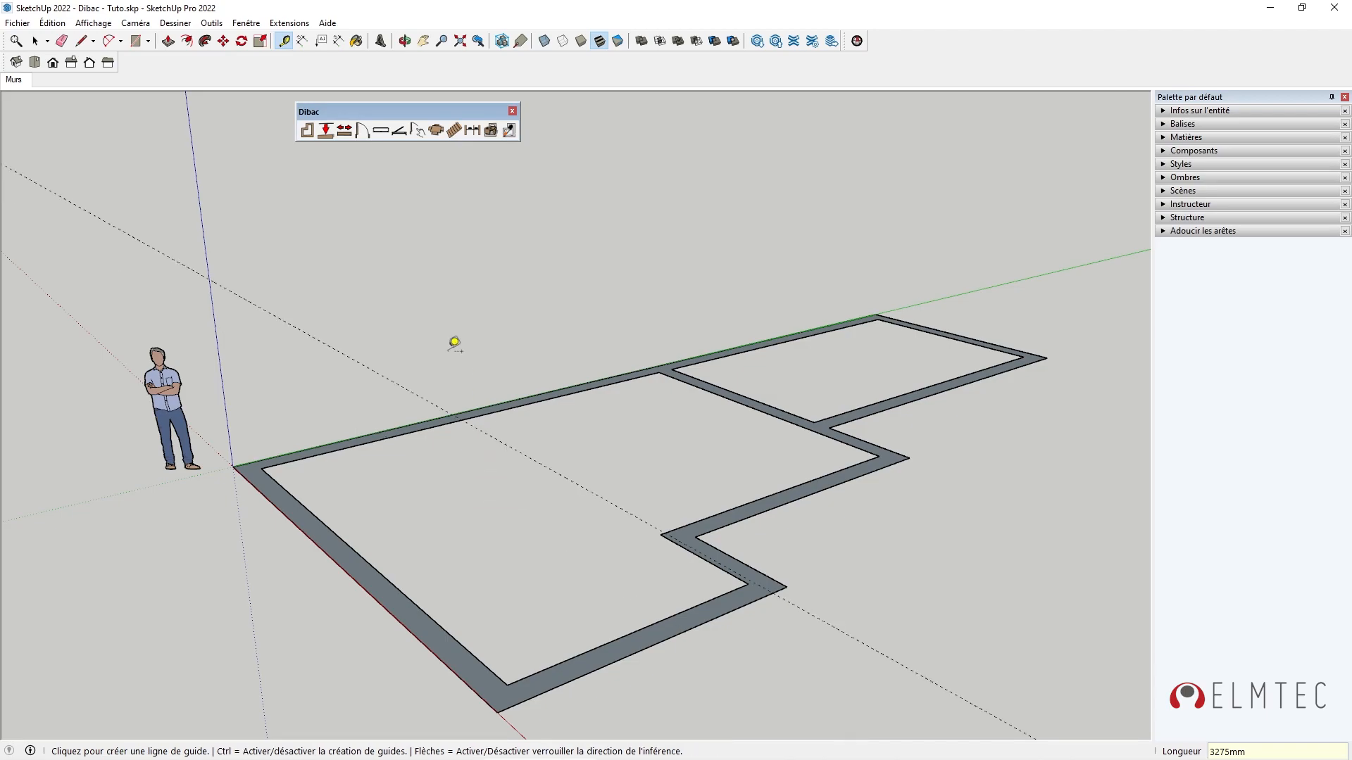
# Draw a wall stub about 72 cm long and 30 cm thick at the guide, flipped to its other edge, and delete the guides
pyautogui.click(307, 131)
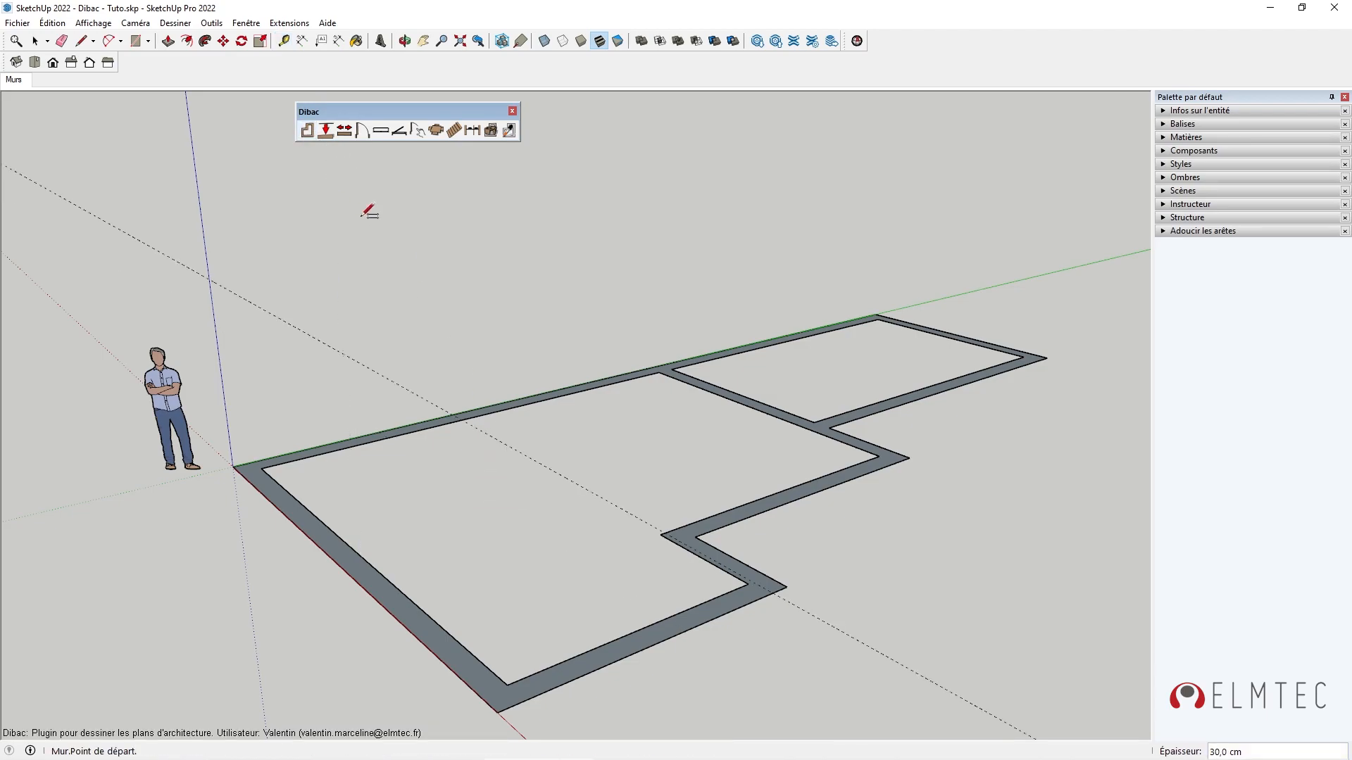
pyautogui.click(461, 420)
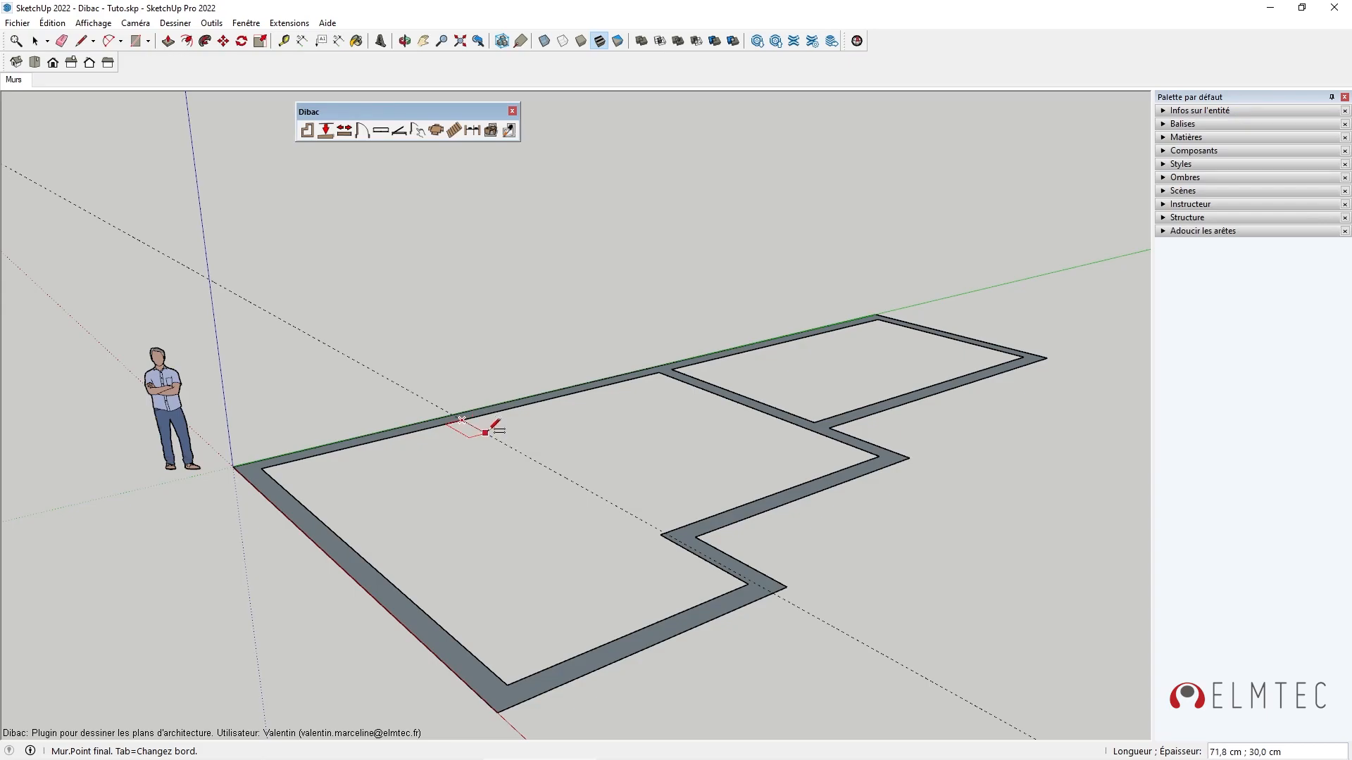
pyautogui.press('Tab')
pyautogui.click(491, 429)
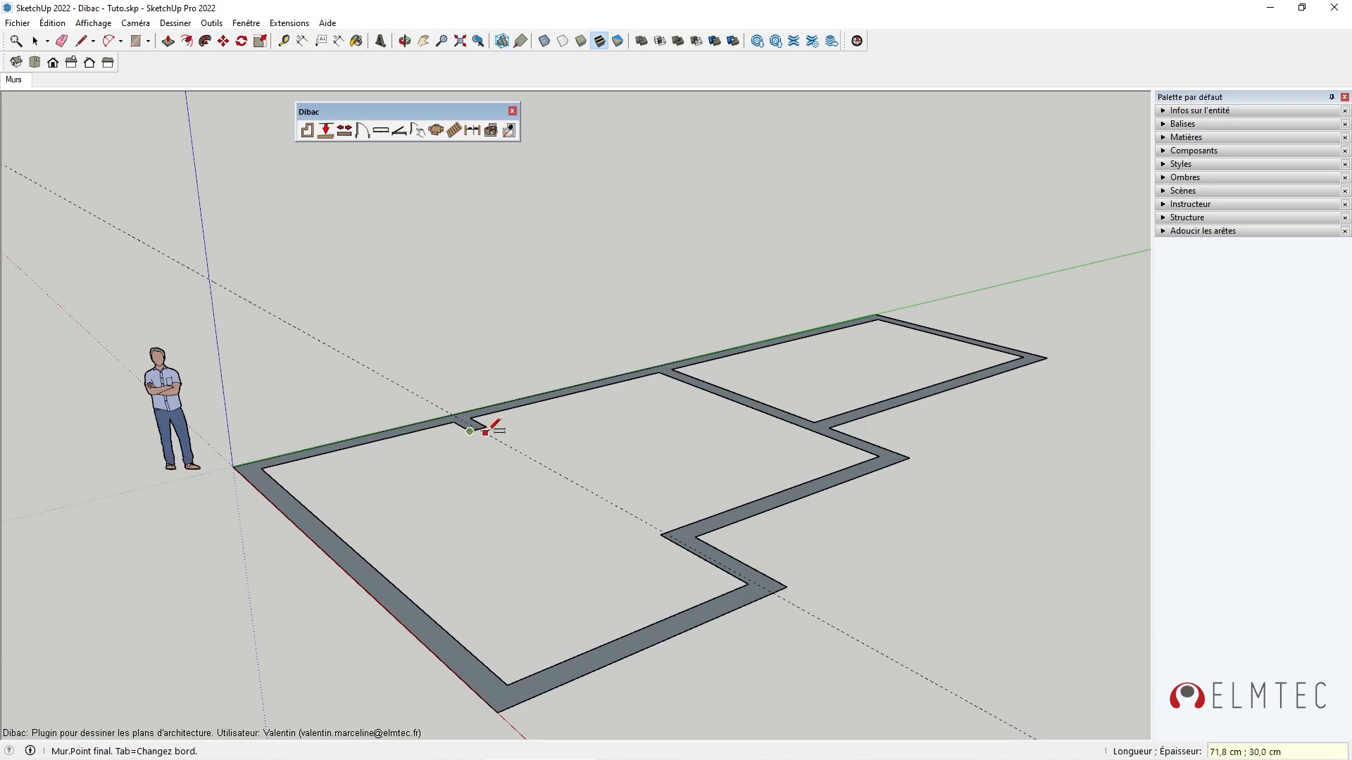
pyautogui.press('Escape')
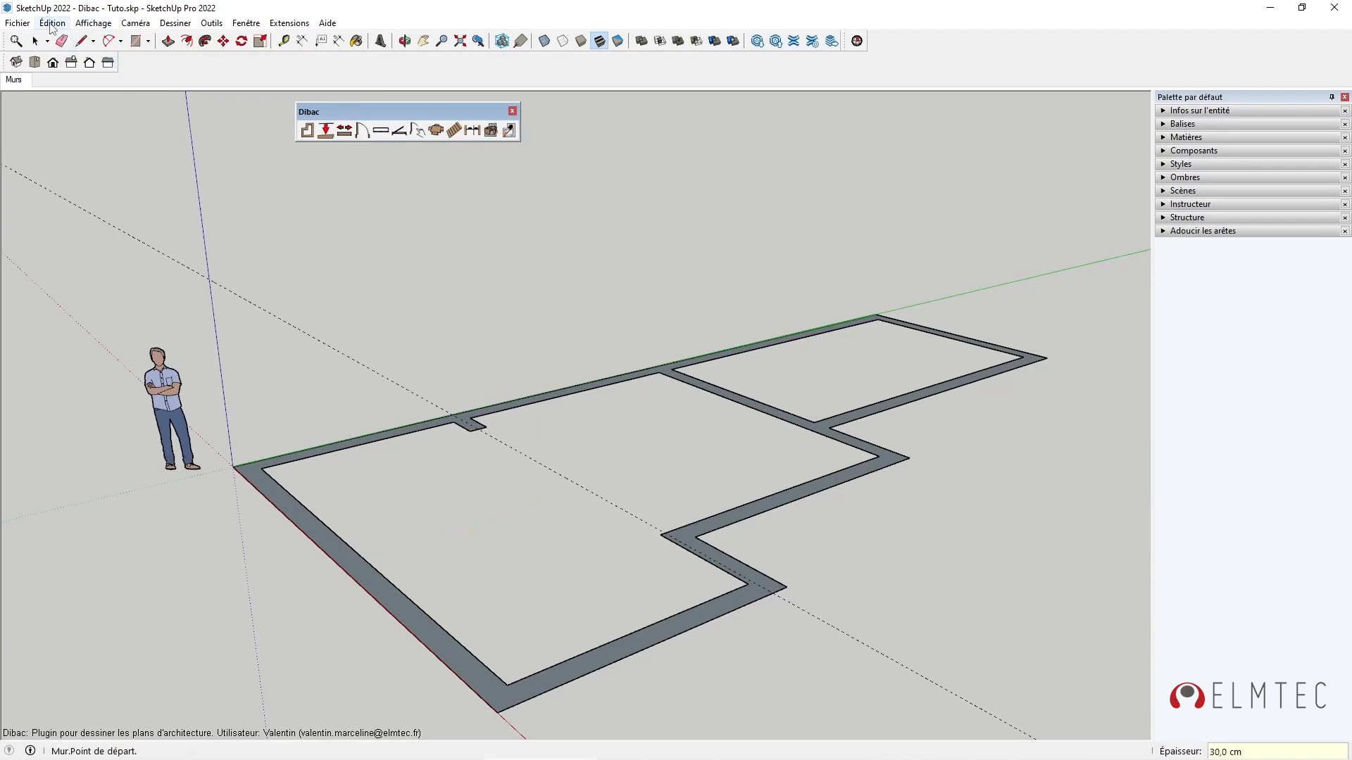
pyautogui.click(52, 23)
pyautogui.click(128, 153)
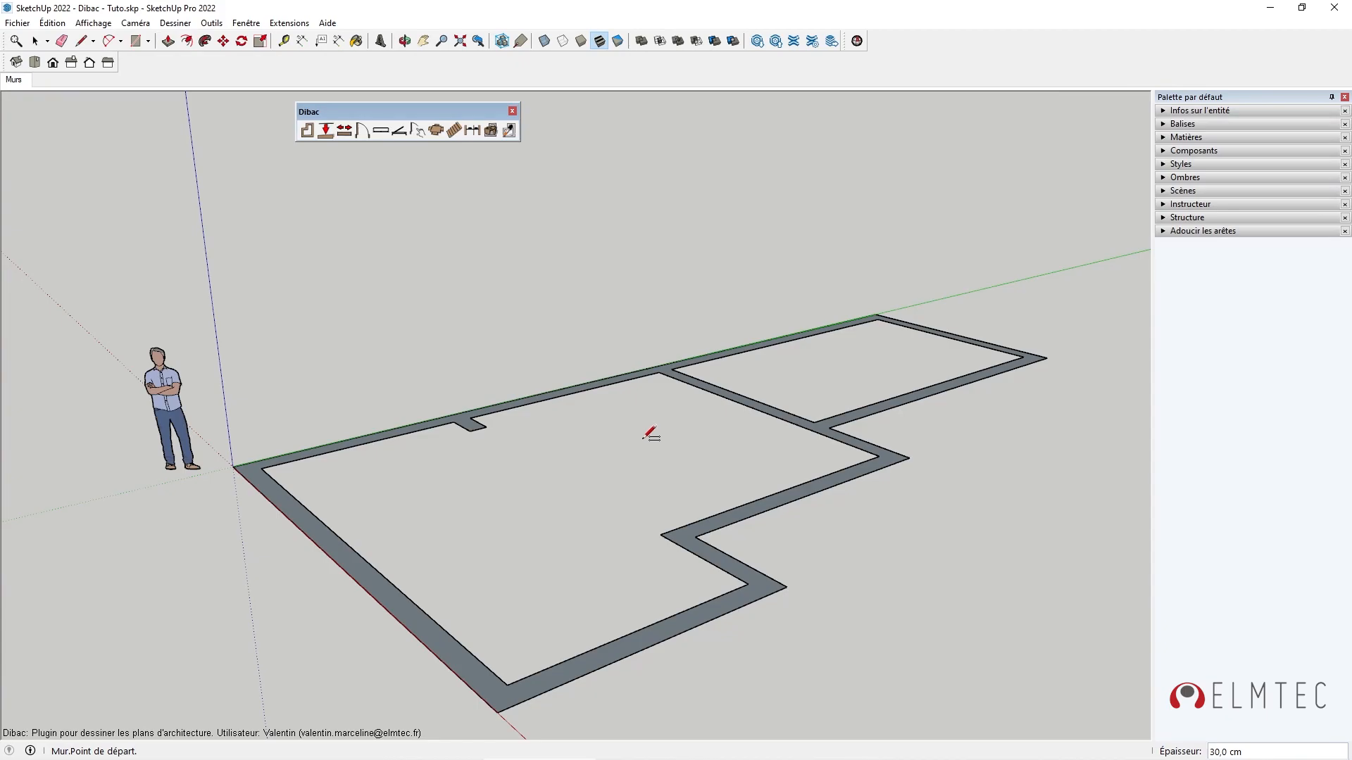
# Draw a 15 cm thick partition from the inner stepped corner to the wall stub, and restore the Murs scene view
pyautogui.write('15')
pyautogui.scroll(5, 655, 493)
pyautogui.scroll(1, 674, 544)
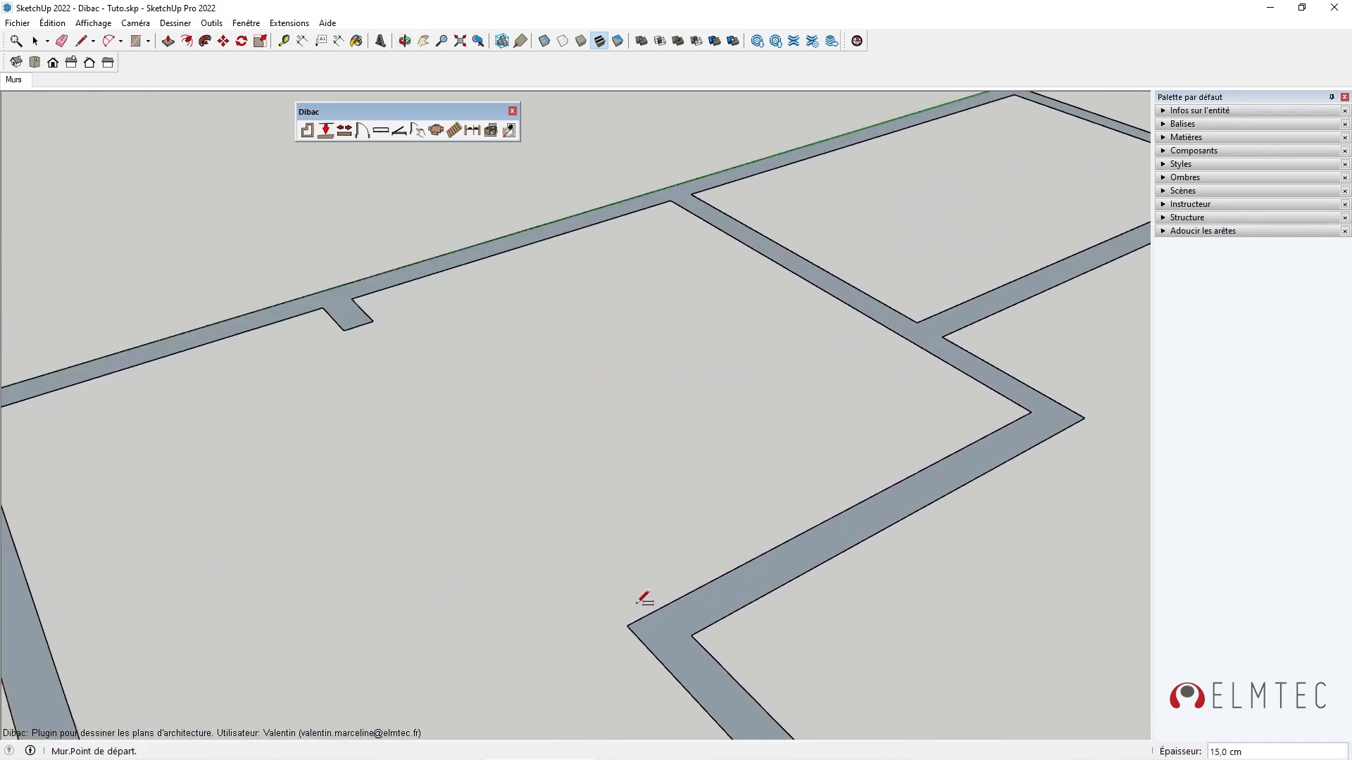
pyautogui.click(626, 625)
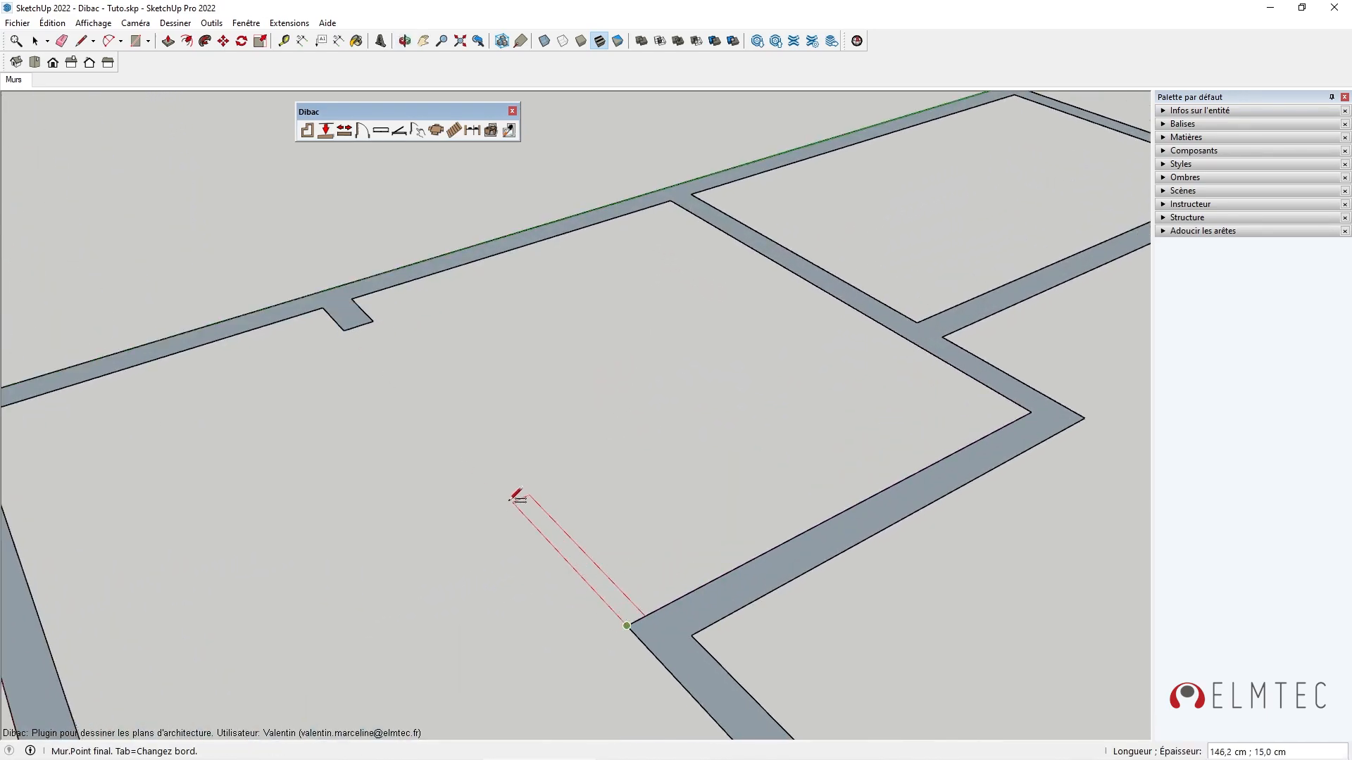
pyautogui.click(357, 333)
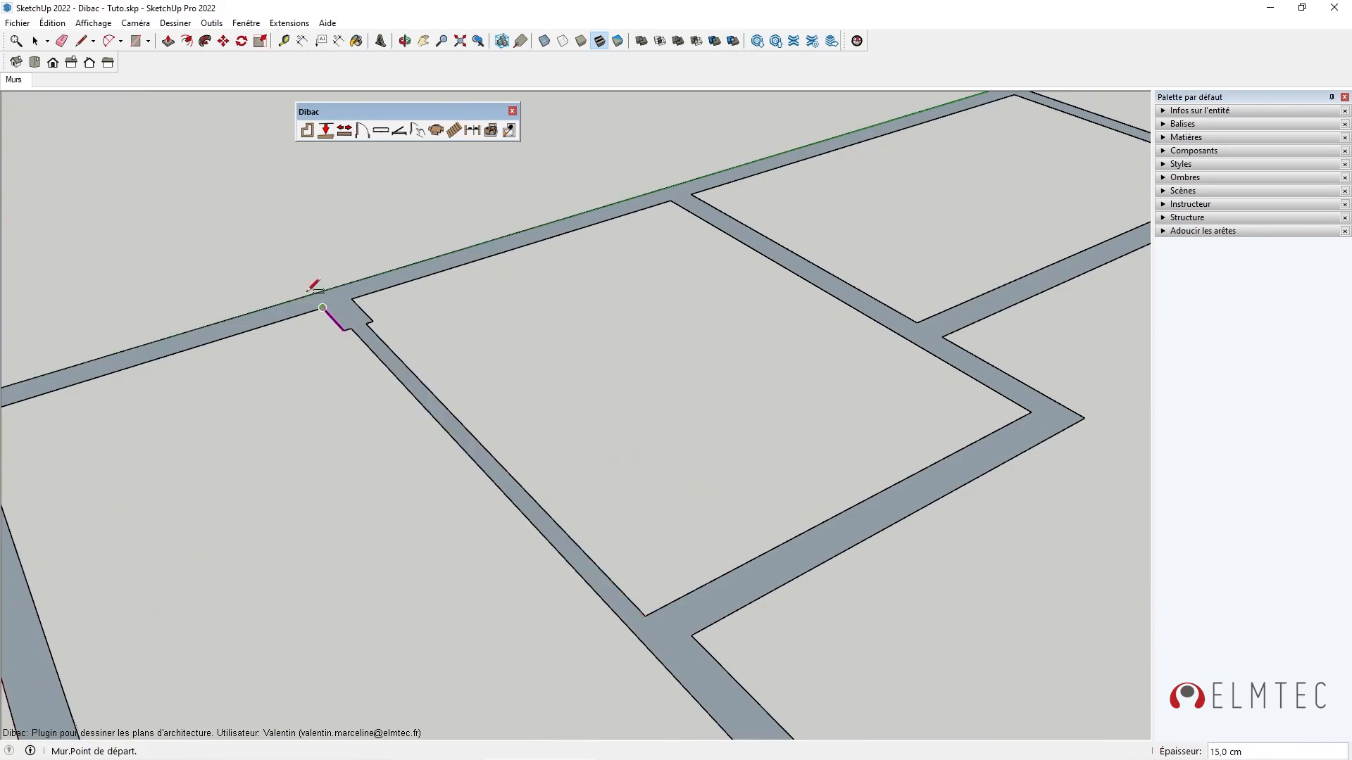
pyautogui.click(14, 80)
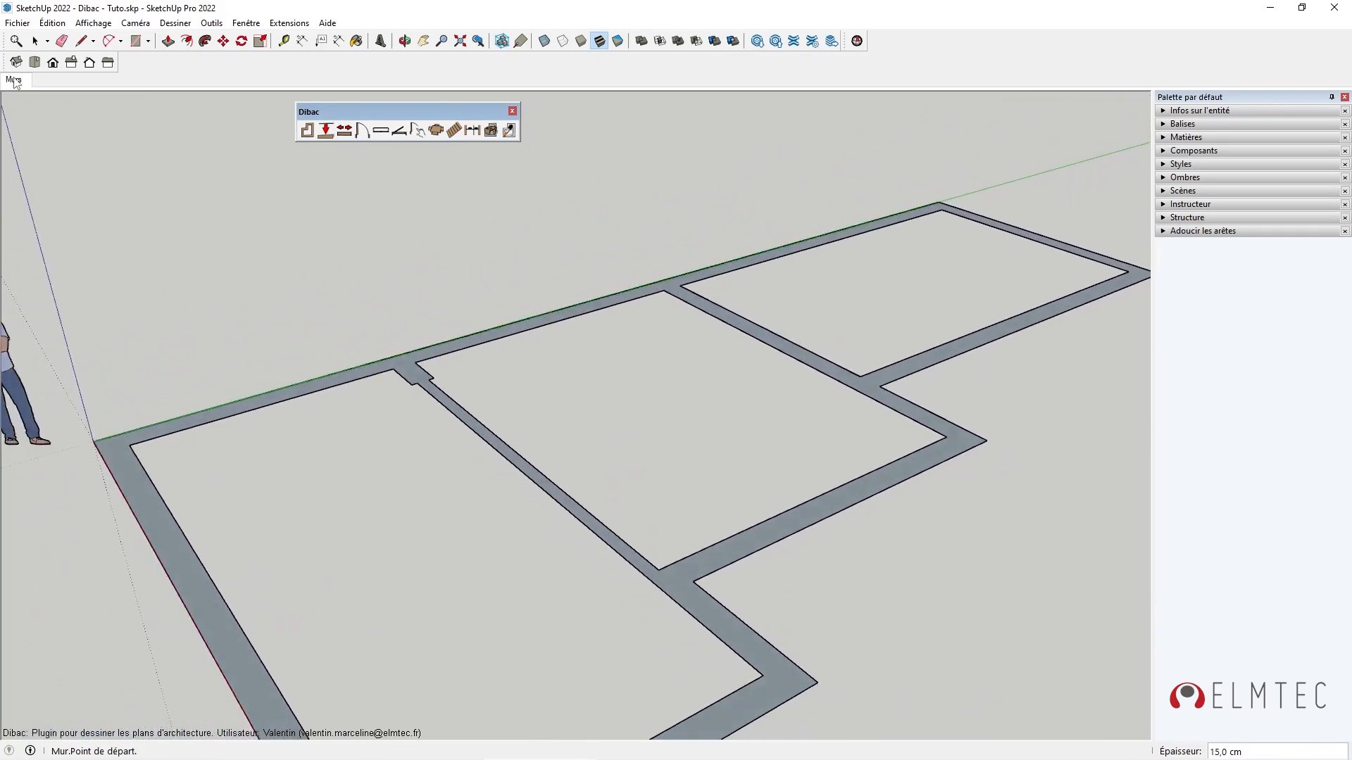
# Select the entire wall layout and make it a group
pyautogui.write('R')
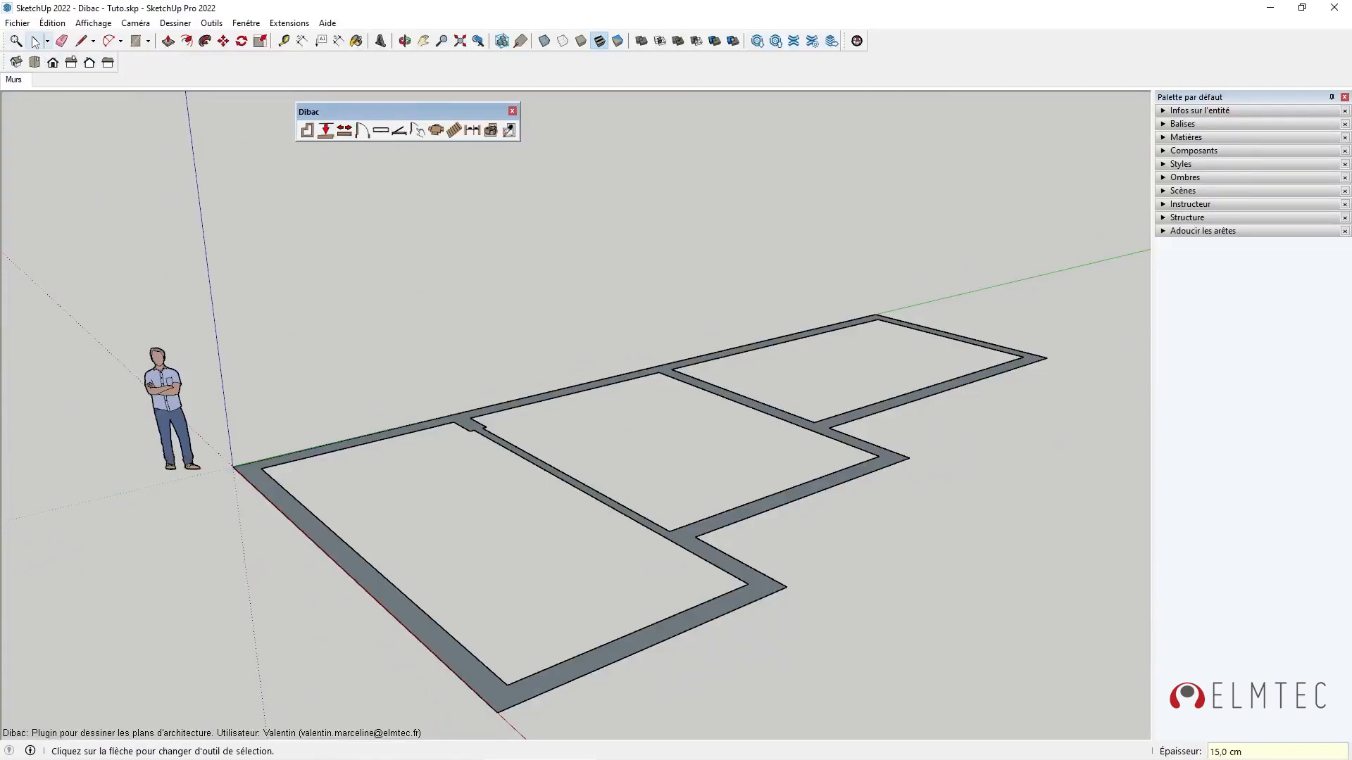
pyautogui.click(33, 41)
pyautogui.moveTo(210, 225); pyautogui.dragTo(1090, 748)
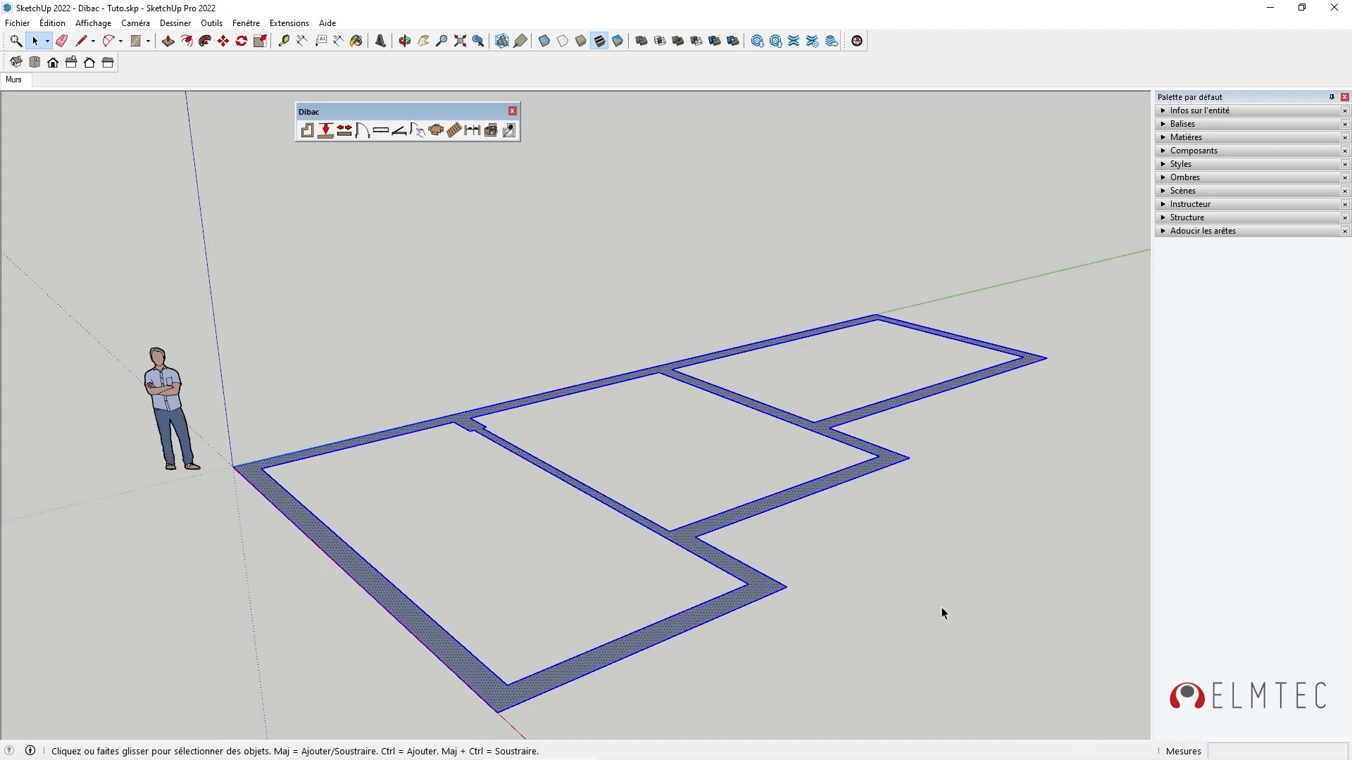
pyautogui.rightClick(838, 474)
pyautogui.click(898, 597)
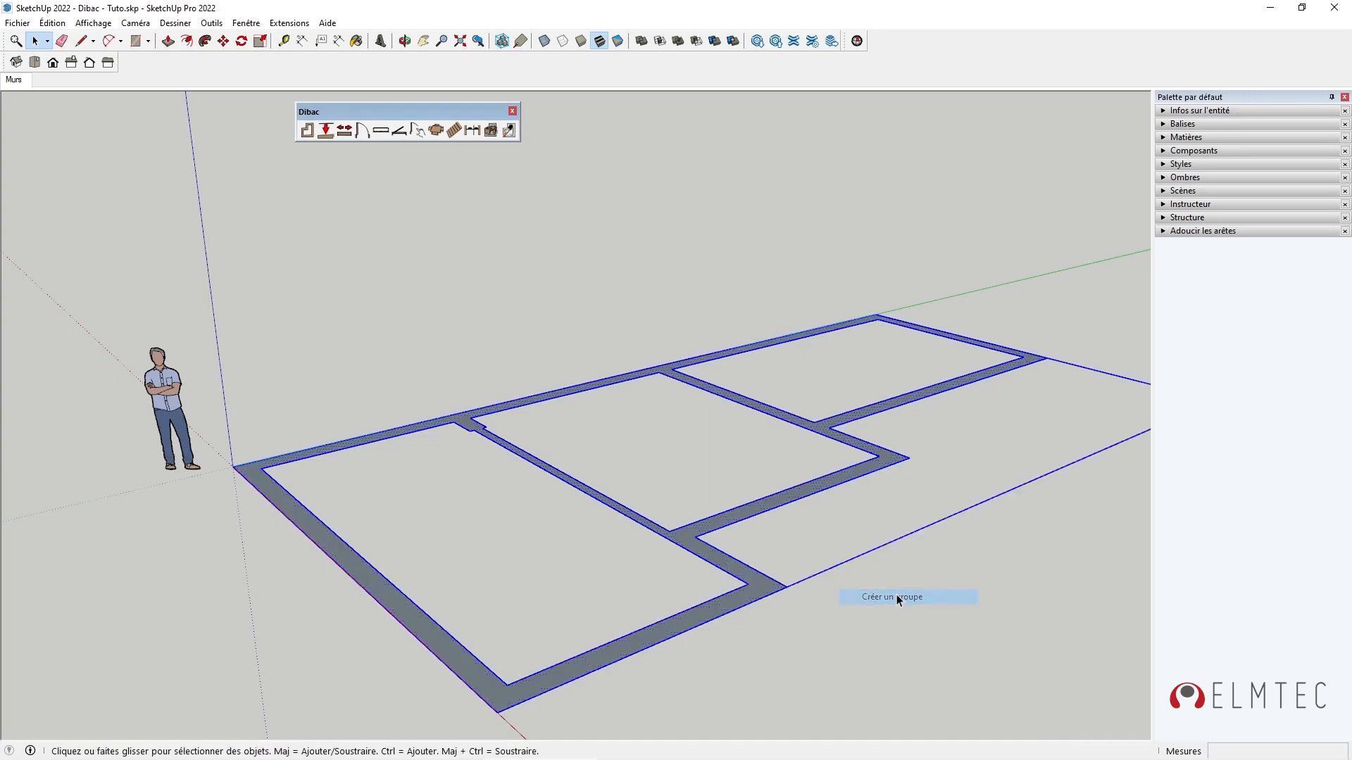
# Draw two 15 cm thick walls outside the group, closing the recess between the two outer corners of the stepped side
pyautogui.hotkey('shift', 'r')
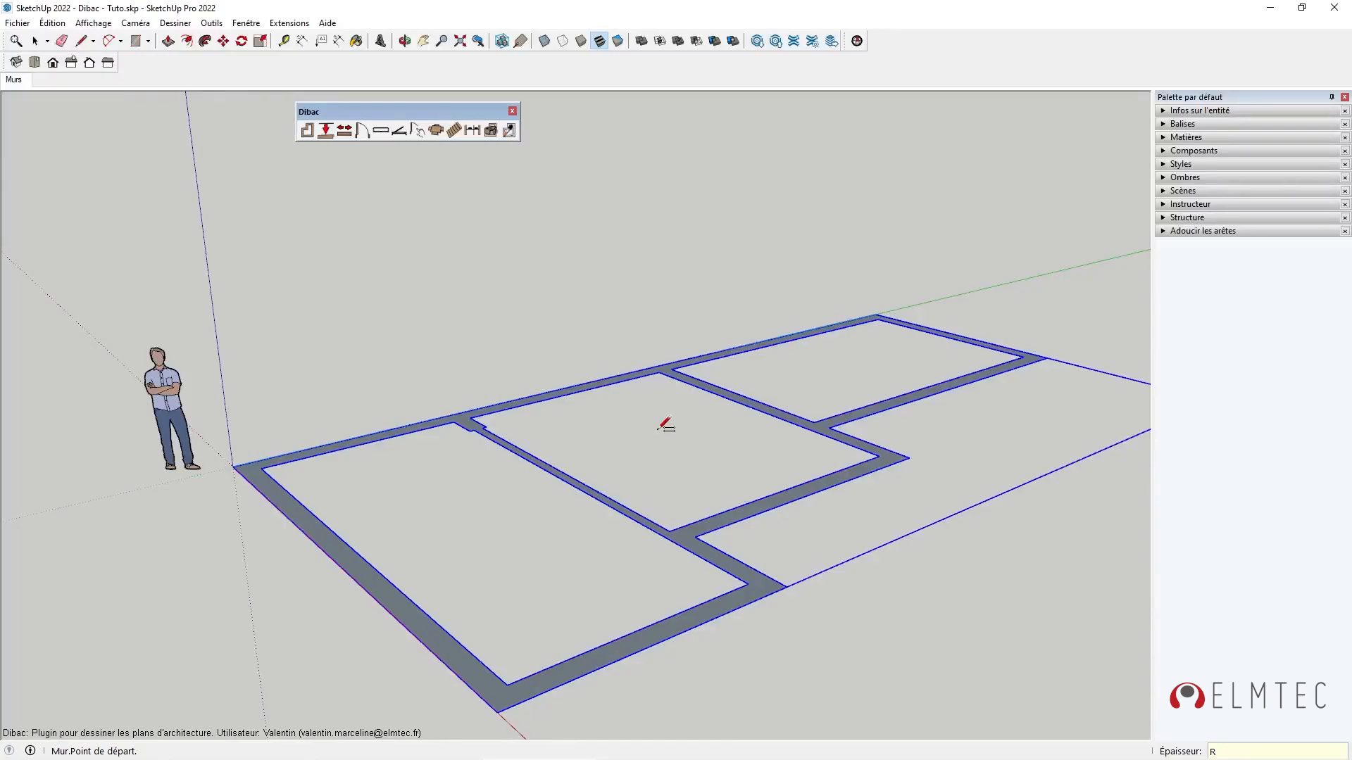
pyautogui.click(786, 586)
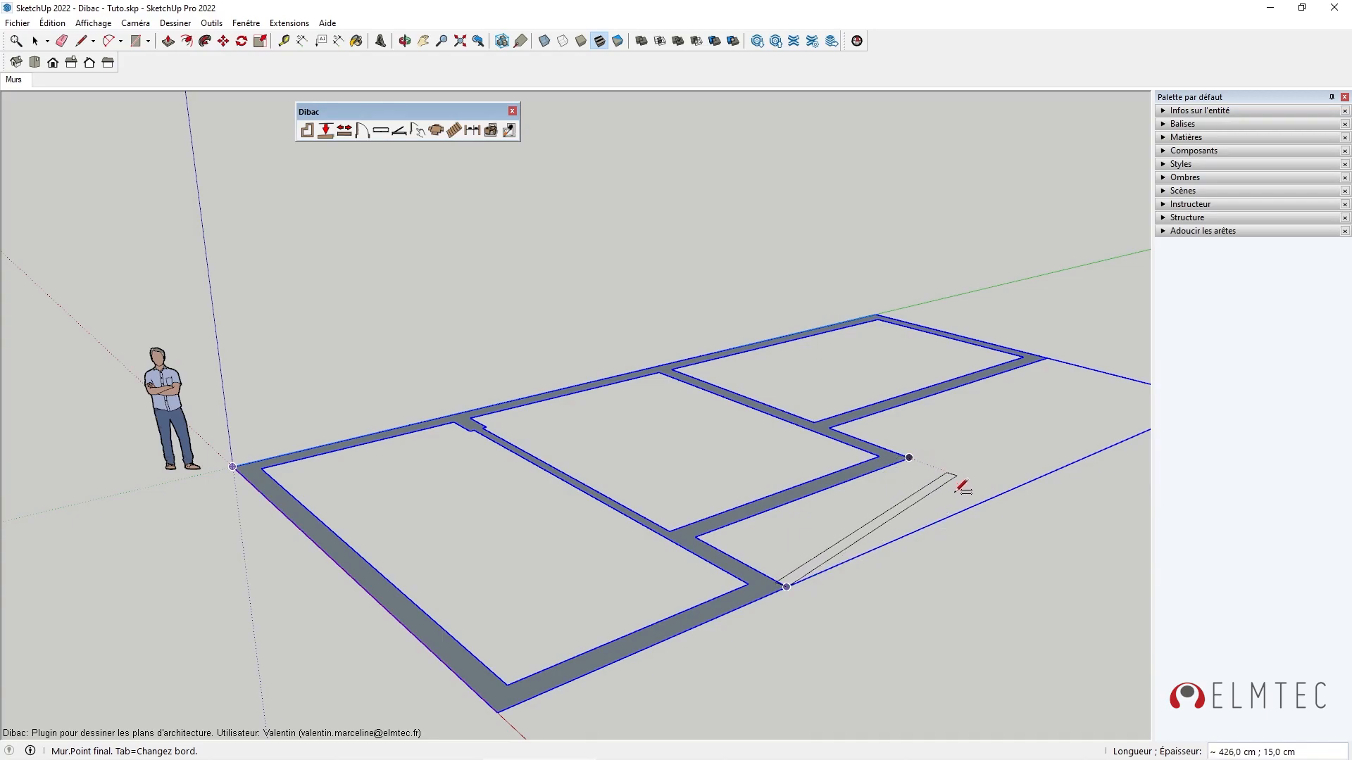
pyautogui.click(1003, 493)
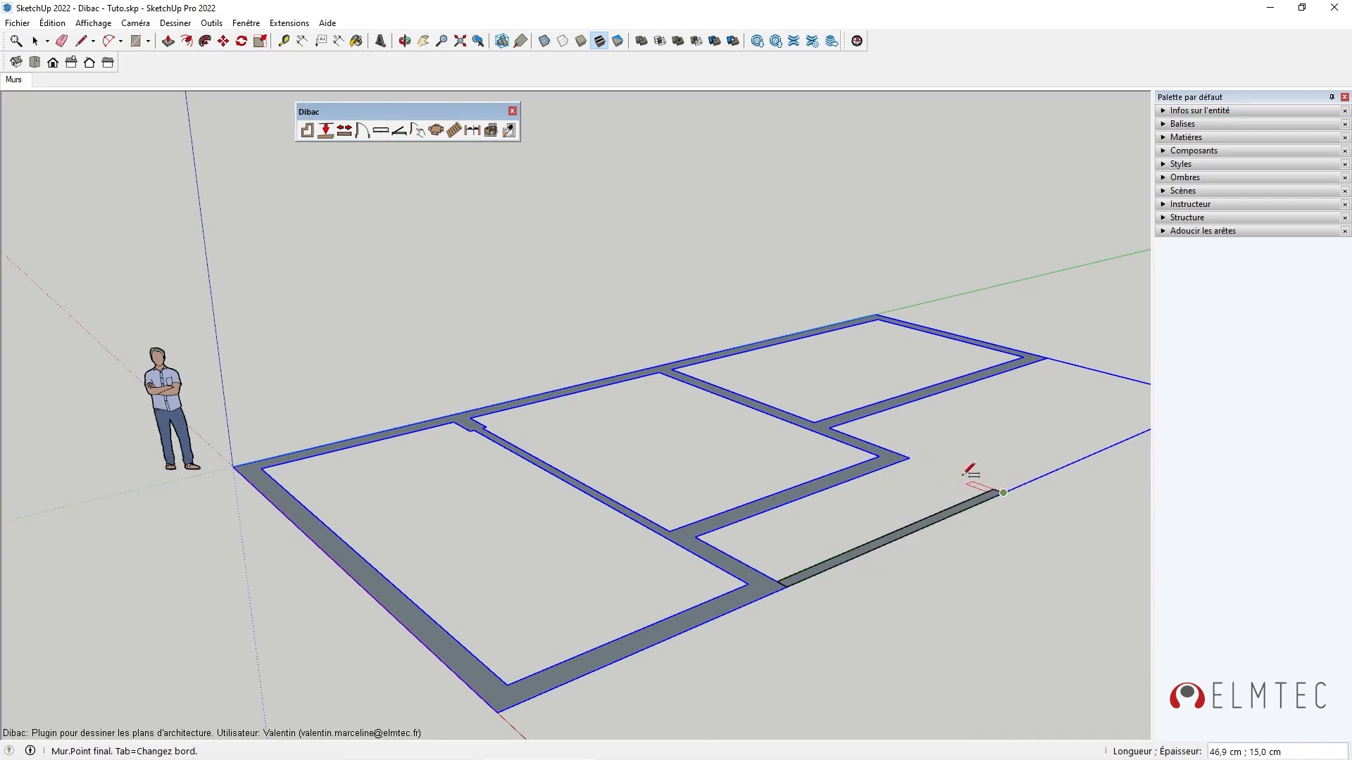
pyautogui.click(908, 458)
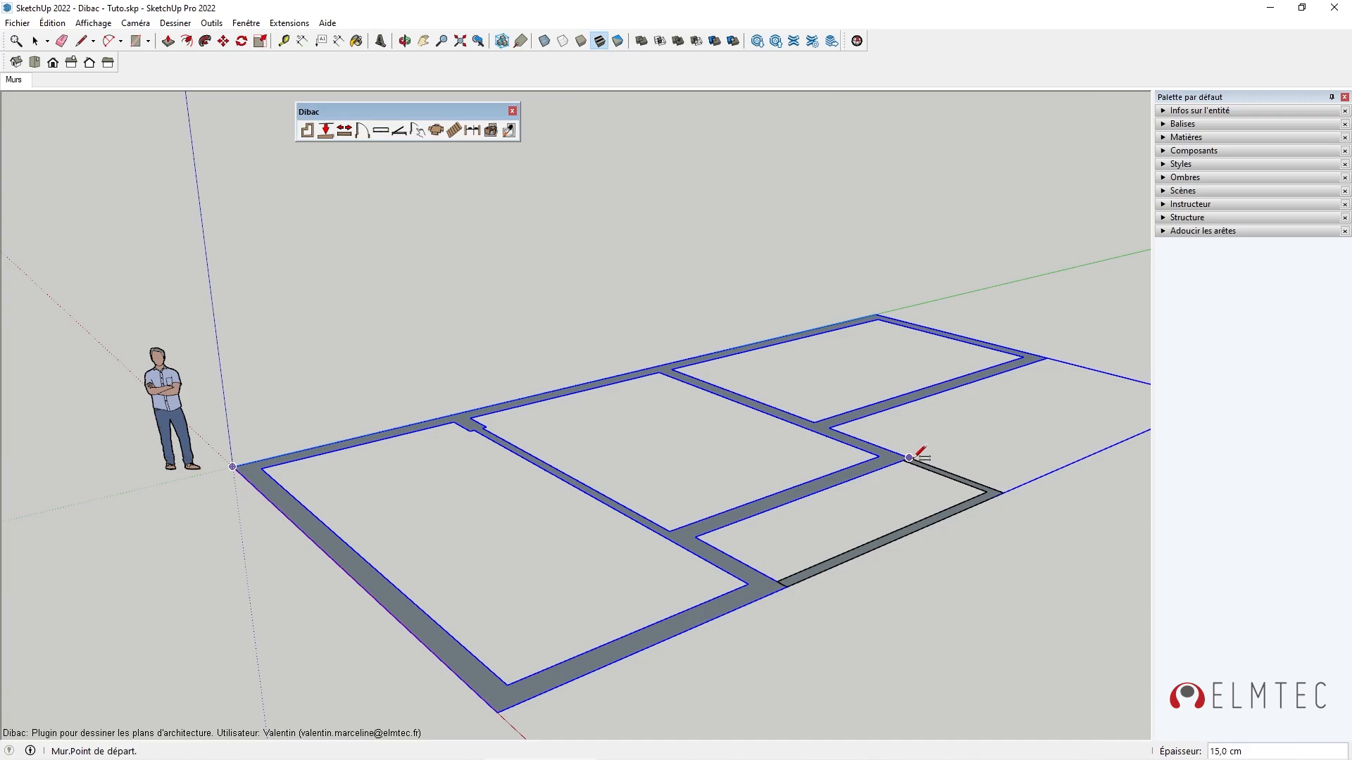
# Select the two newly drawn 15 cm thick walls with all their faces and edges and group them
pyautogui.press('space')
pyautogui.click(928, 521)
pyautogui.doubleClick(928, 521)
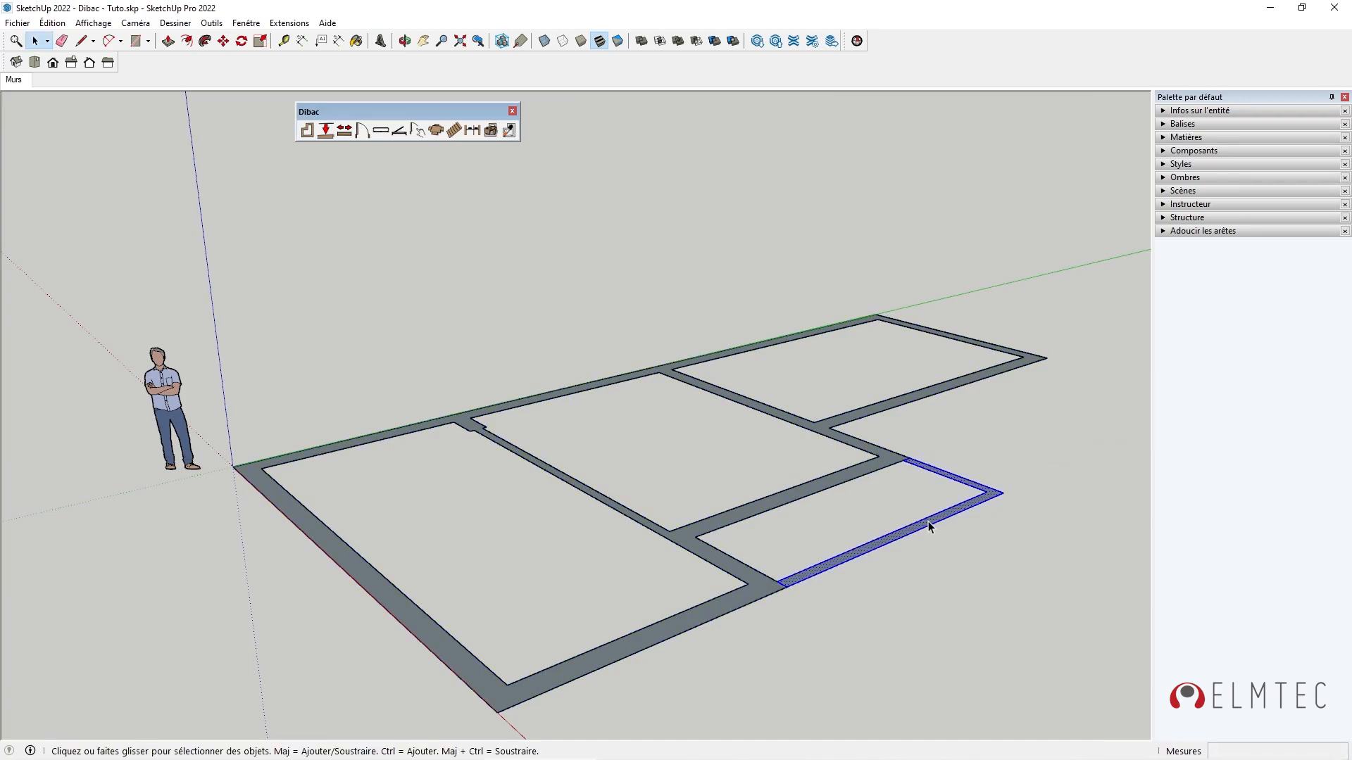
pyautogui.rightClick(928, 521)
pyautogui.click(976, 406)
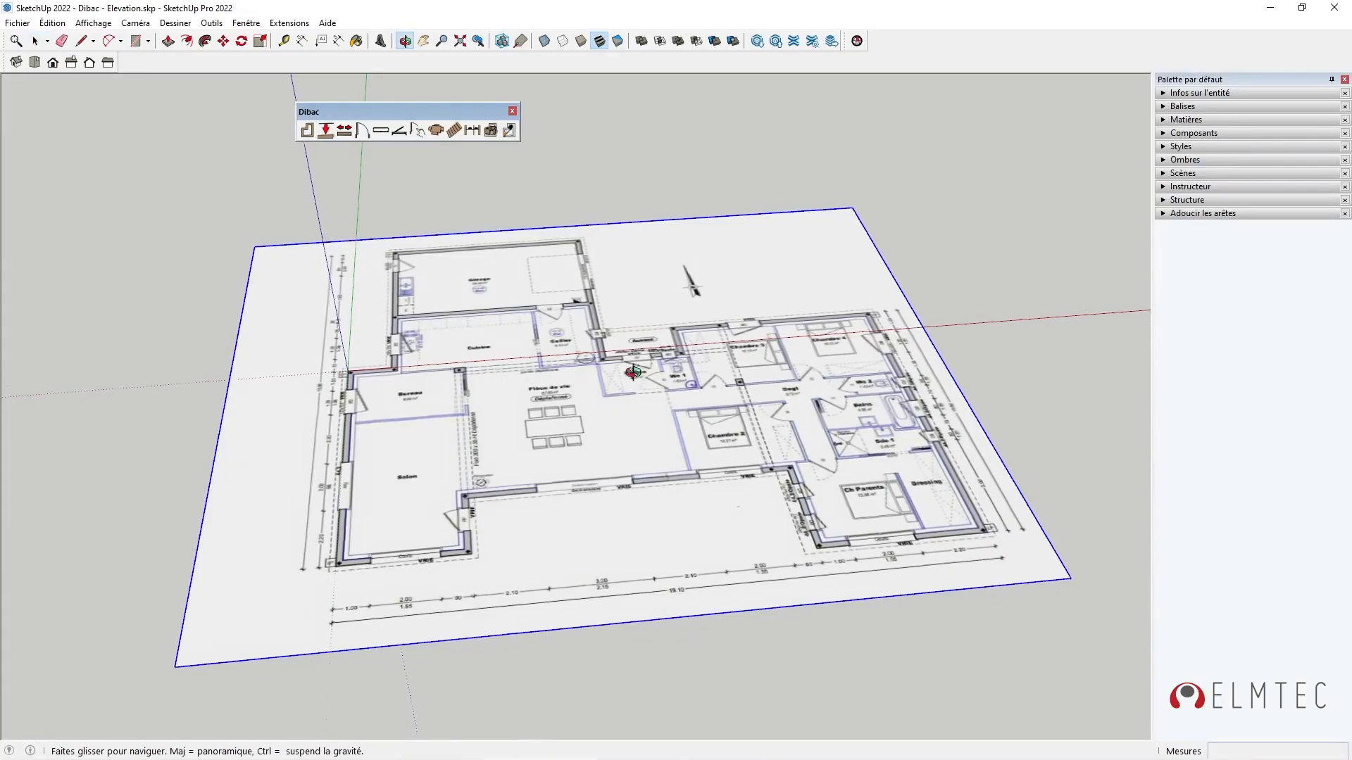
# Display the imported floor plan image from the top in parallel projection
pyautogui.moveTo(563, 352); pyautogui.dragTo(612, 371, button='middle')
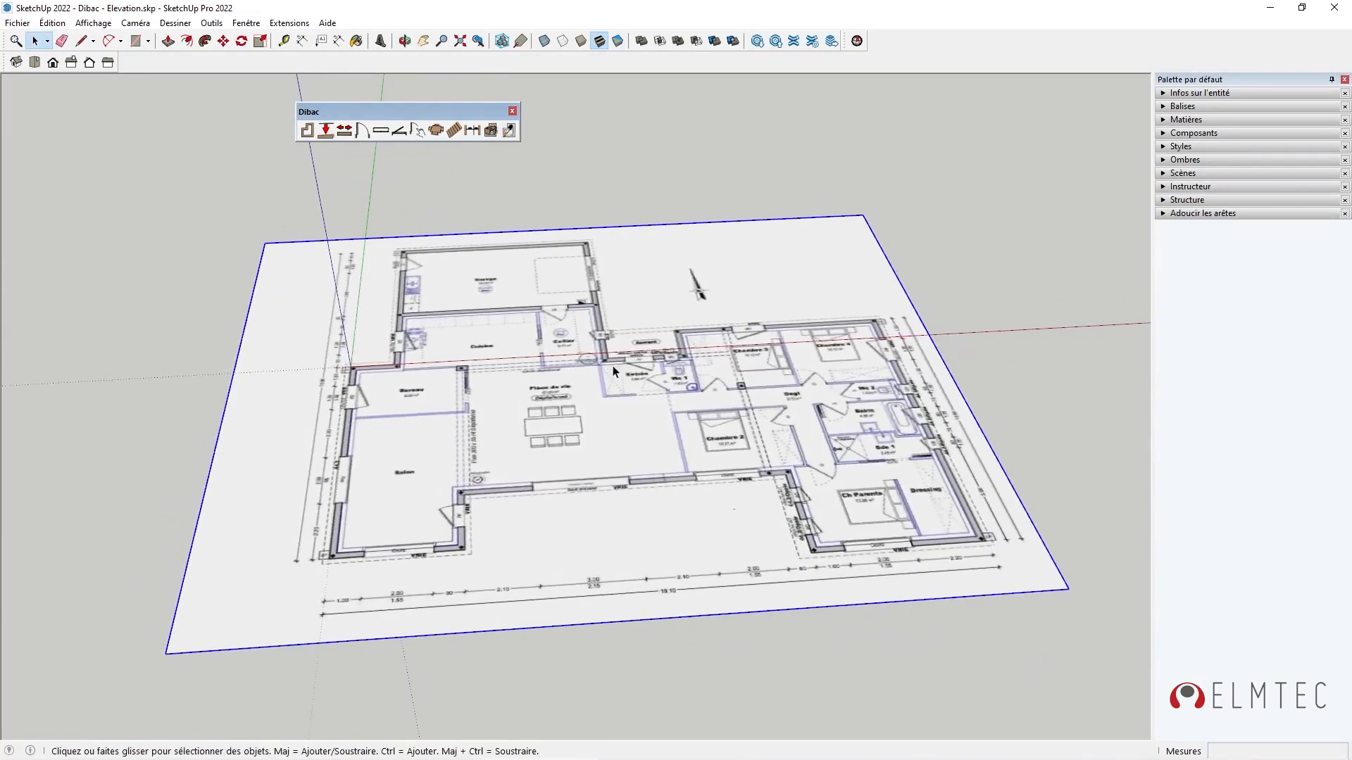
pyautogui.click(35, 62)
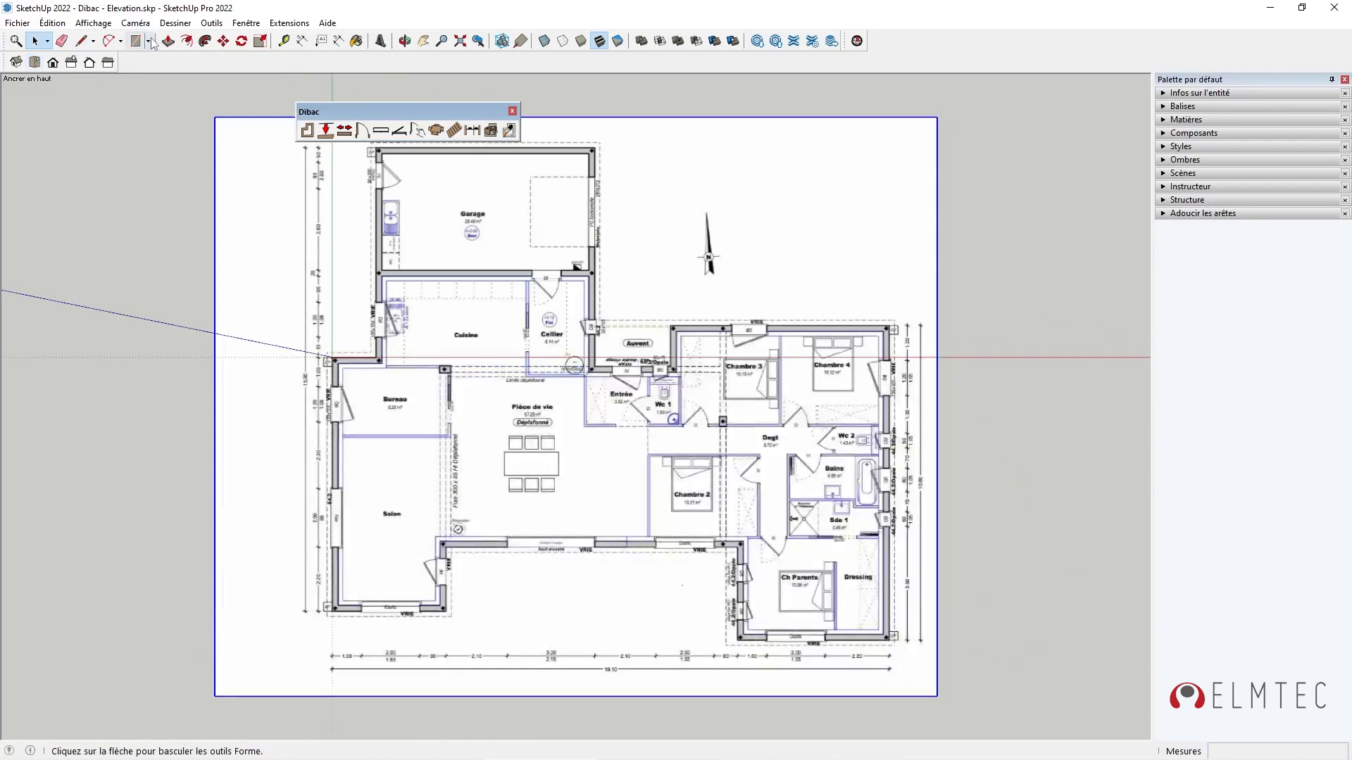
pyautogui.click(138, 25)
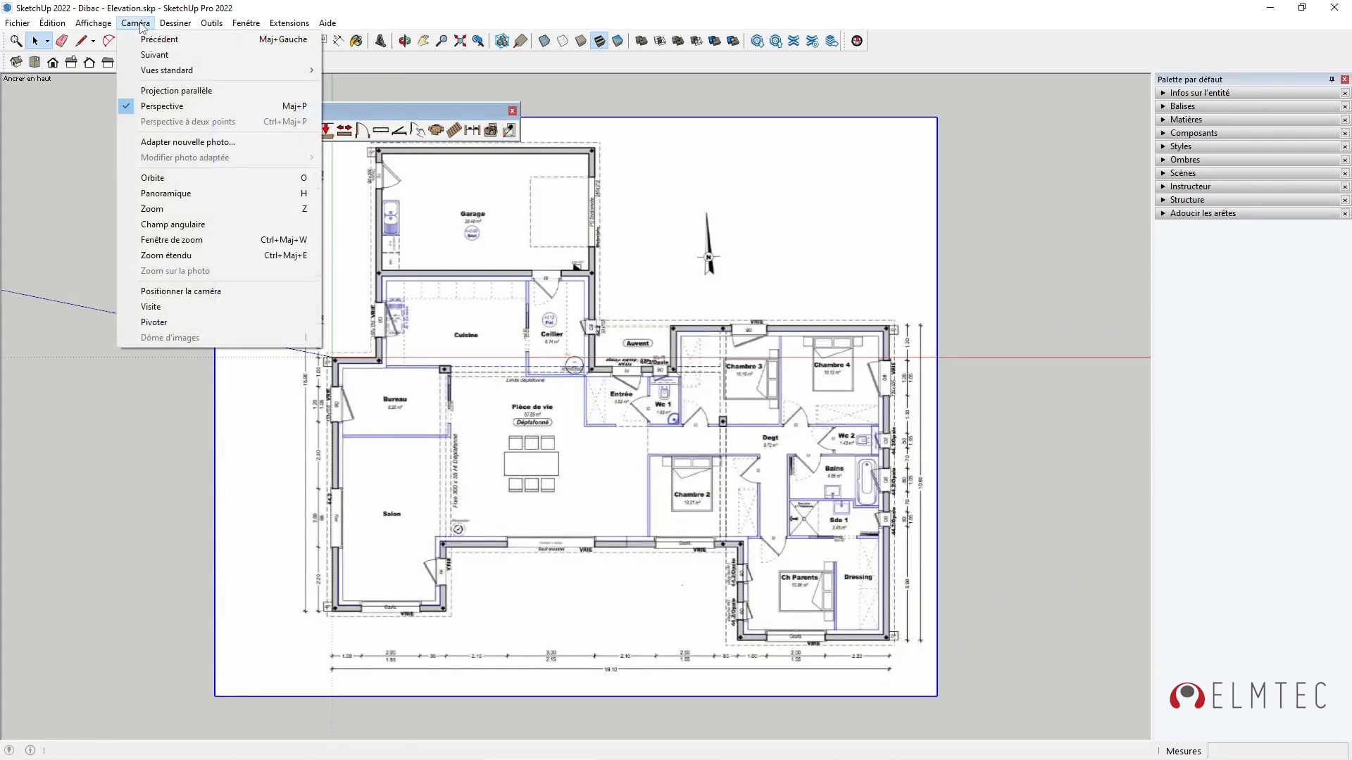
pyautogui.click(200, 96)
pyautogui.keyDown('shift'); pyautogui.moveTo(566, 356); pyautogui.dragTo(612, 391, button='middle'); pyautogui.keyUp('shift')
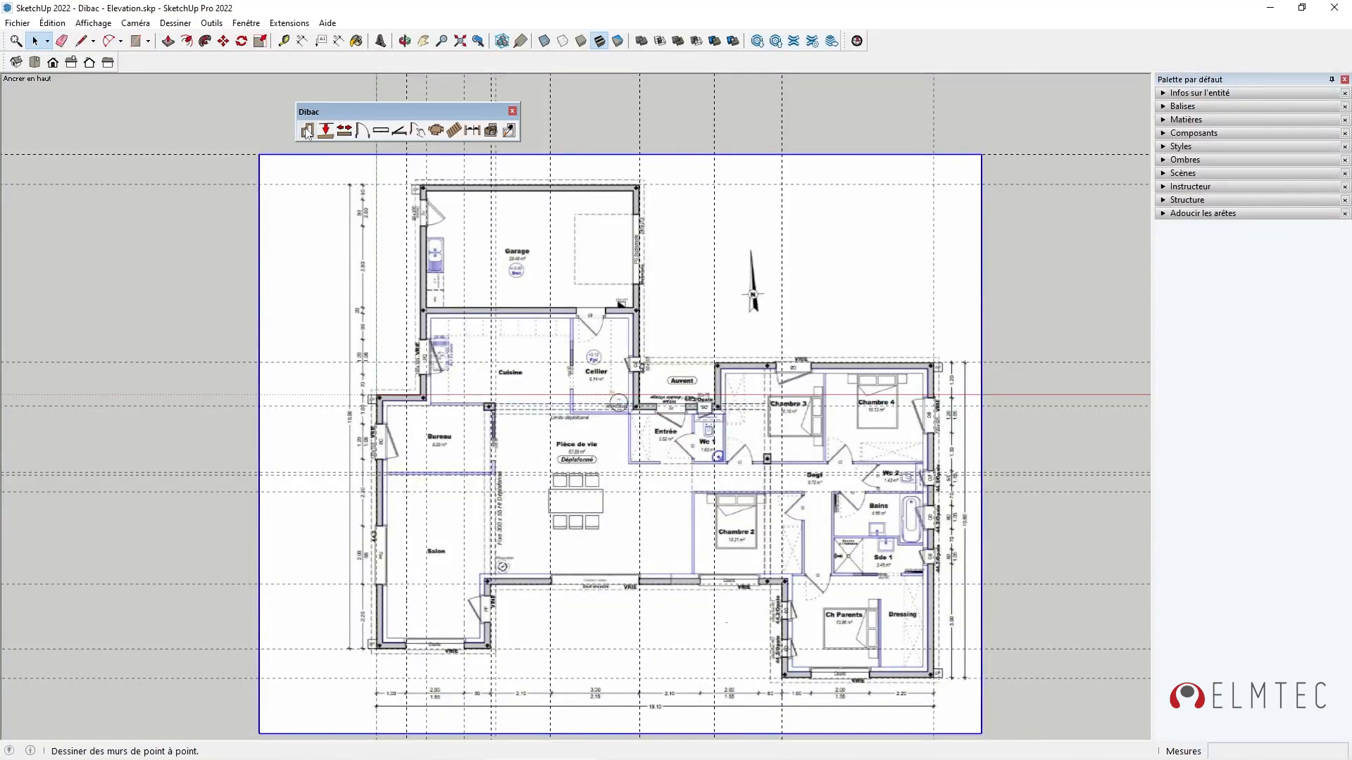
# Trace the floor plan's whole exterior outline with 20 cm thick Dibac walls, corner by corner, starting and closing at the Salon's lower corner near Pièce de vie
pyautogui.click(306, 131)
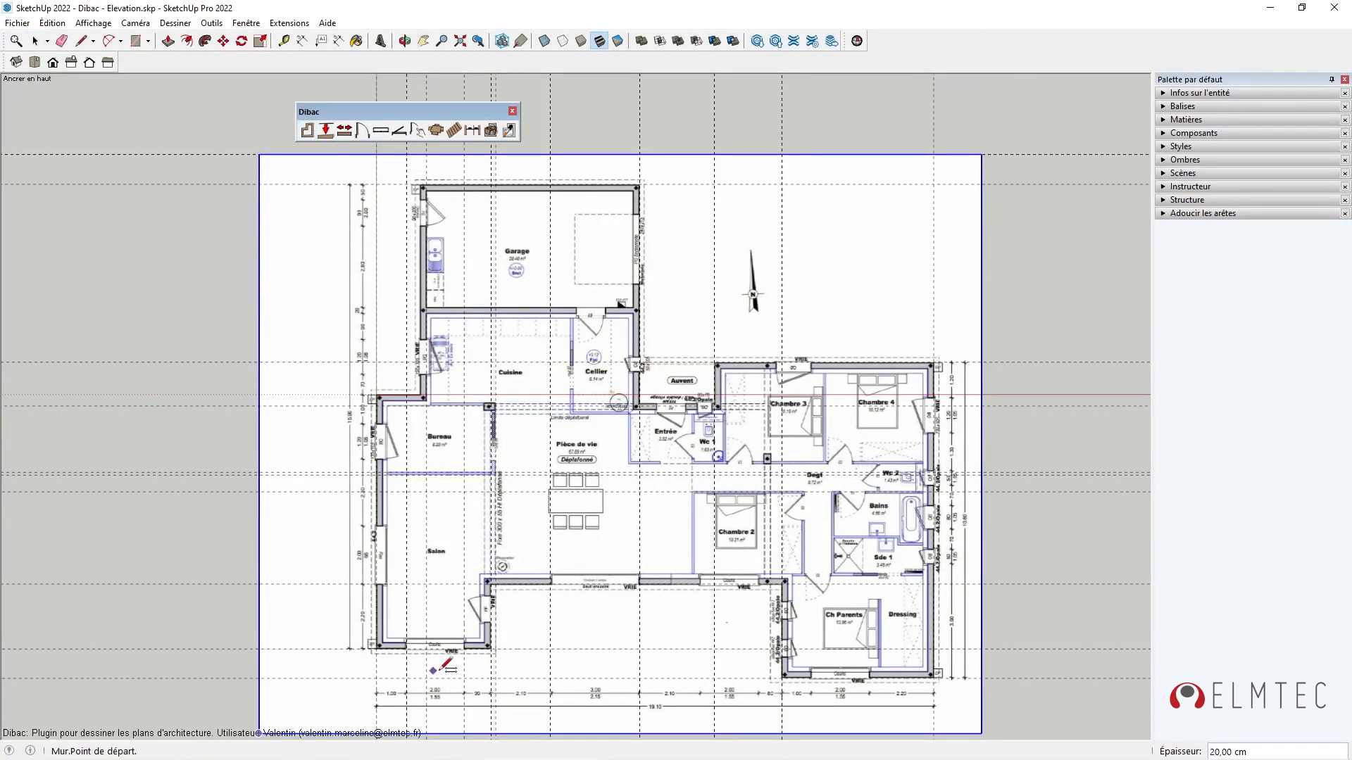
pyautogui.click(492, 646)
pyautogui.click(376, 647)
pyautogui.click(375, 397)
pyautogui.click(426, 398)
pyautogui.click(426, 185)
pyautogui.click(638, 186)
pyautogui.click(638, 407)
pyautogui.click(715, 408)
pyautogui.click(716, 365)
pyautogui.click(934, 365)
pyautogui.click(933, 673)
pyautogui.click(785, 674)
pyautogui.click(785, 581)
pyautogui.click(485, 579)
pyautogui.click(487, 645)
pyautogui.moveTo(563, 563); pyautogui.dragTo(704, 451, button='middle')
pyautogui.scroll(3, 563, 493)
pyautogui.click(1163, 106)
pyautogui.click(1162, 107)
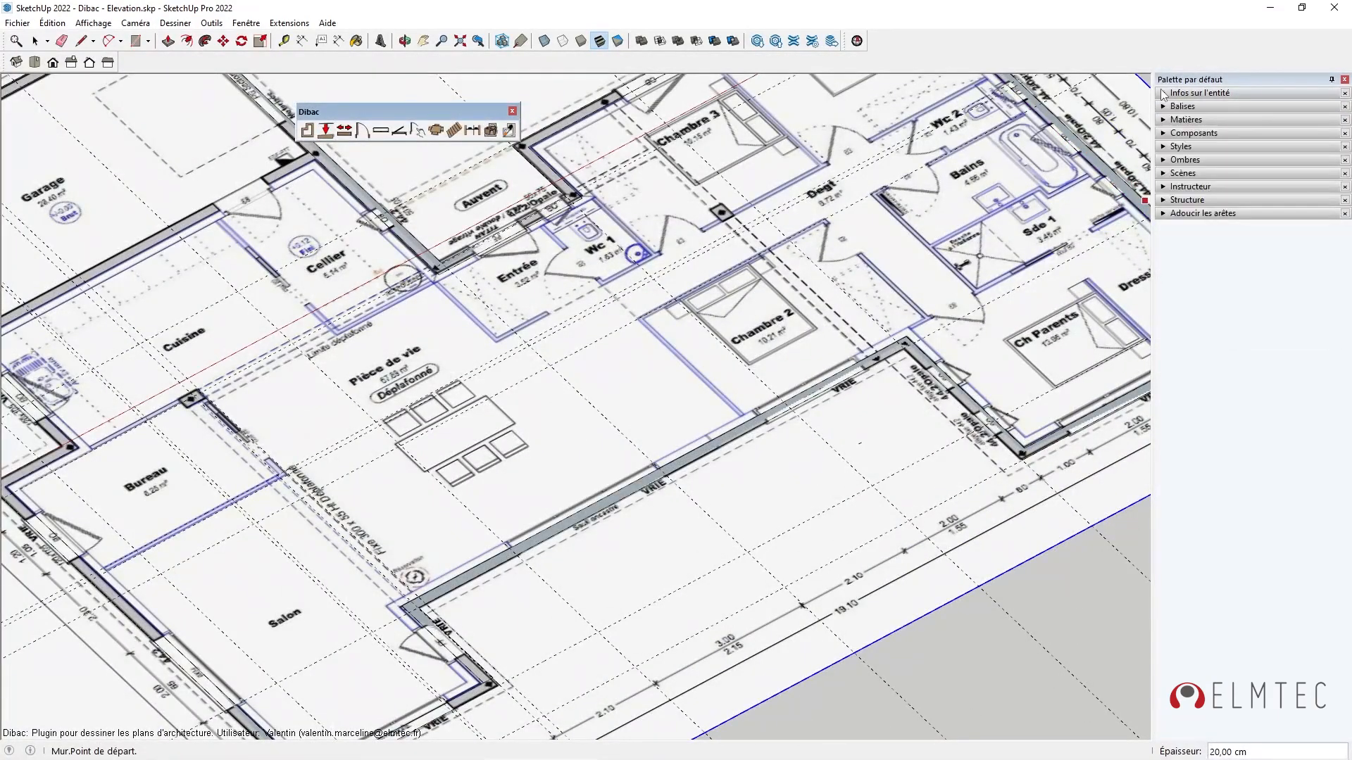
# Switch the camera to perspective and view the traced exterior walls at an angle
pyautogui.moveTo(821, 296); pyautogui.dragTo(888, 260, button='middle')
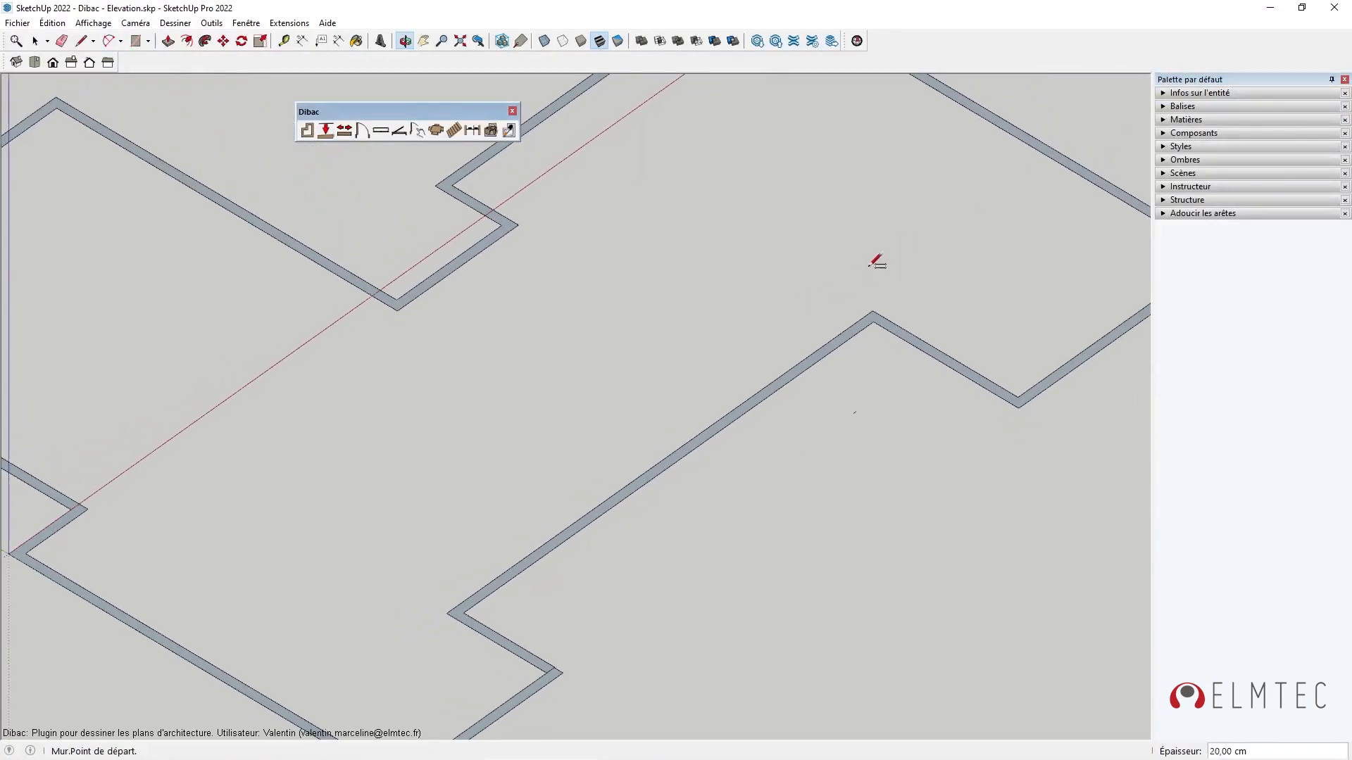
pyautogui.scroll(-4, 776, 320)
pyautogui.moveTo(776, 321)
pyautogui.mouseDown(button='middle')
pyautogui.moveTo(552, 386)
pyautogui.moveTo(636, 386)
pyautogui.moveTo(632, 460)
pyautogui.mouseUp(button='middle')
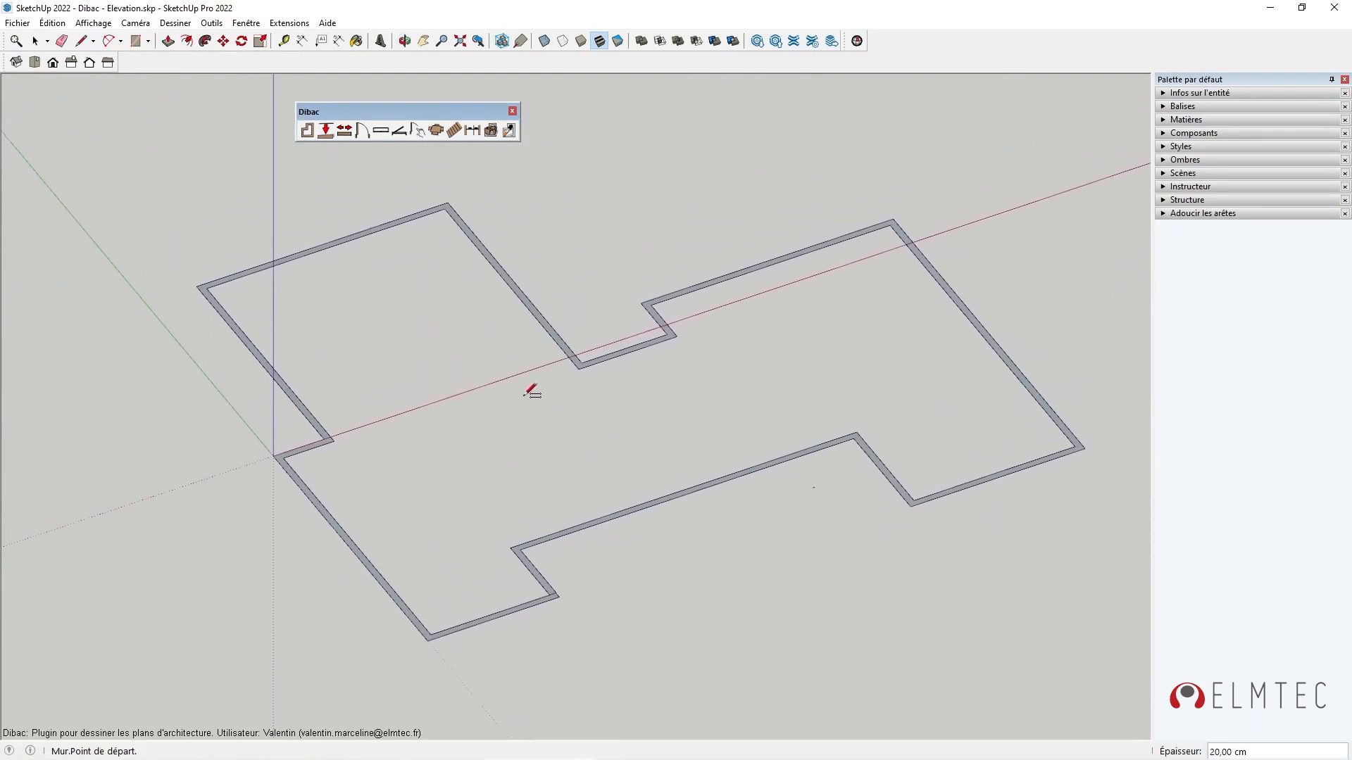
pyautogui.click(136, 23)
pyautogui.click(178, 109)
pyautogui.moveTo(287, 301); pyautogui.dragTo(561, 411, button='middle')
# Select the complete exterior wall outline with all its faces and edges and group it
pyautogui.press('space')
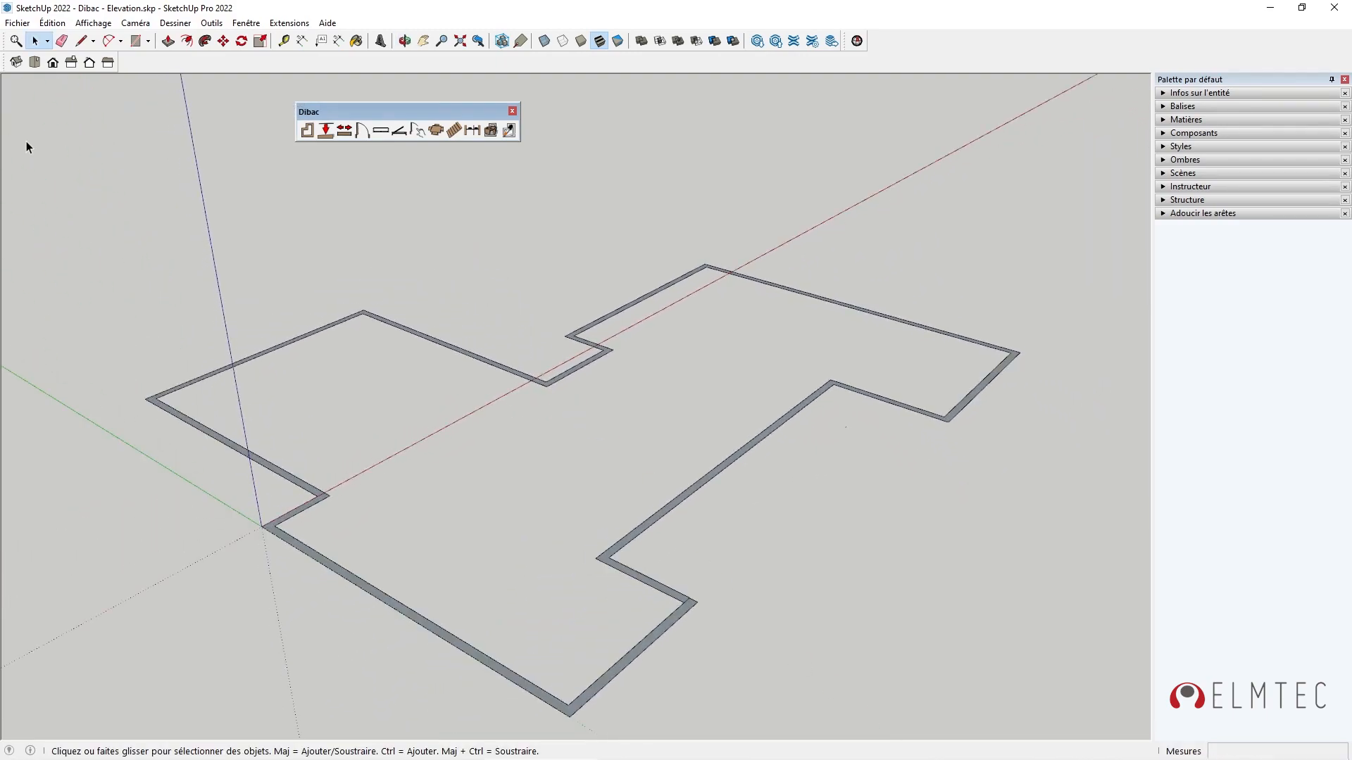
pyautogui.moveTo(170, 265); pyautogui.dragTo(1063, 732)
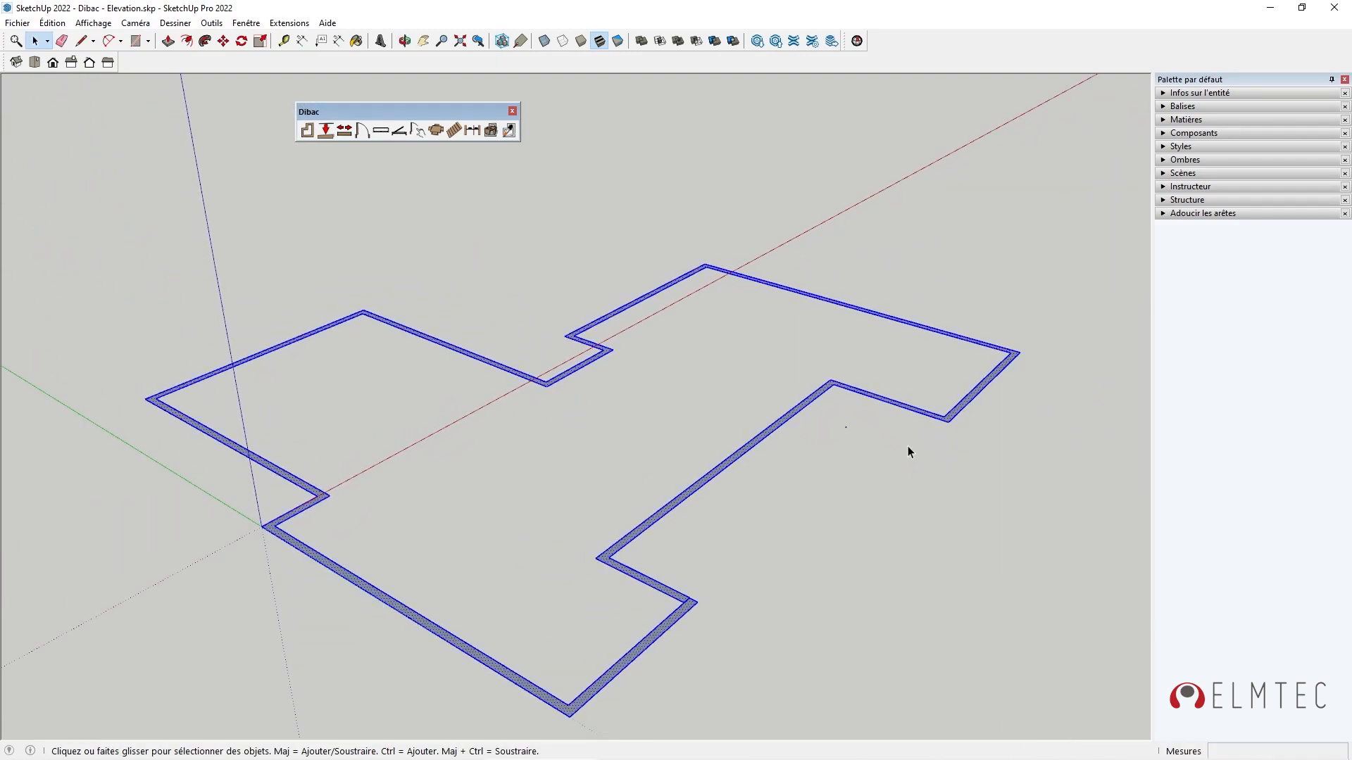
pyautogui.rightClick(961, 414)
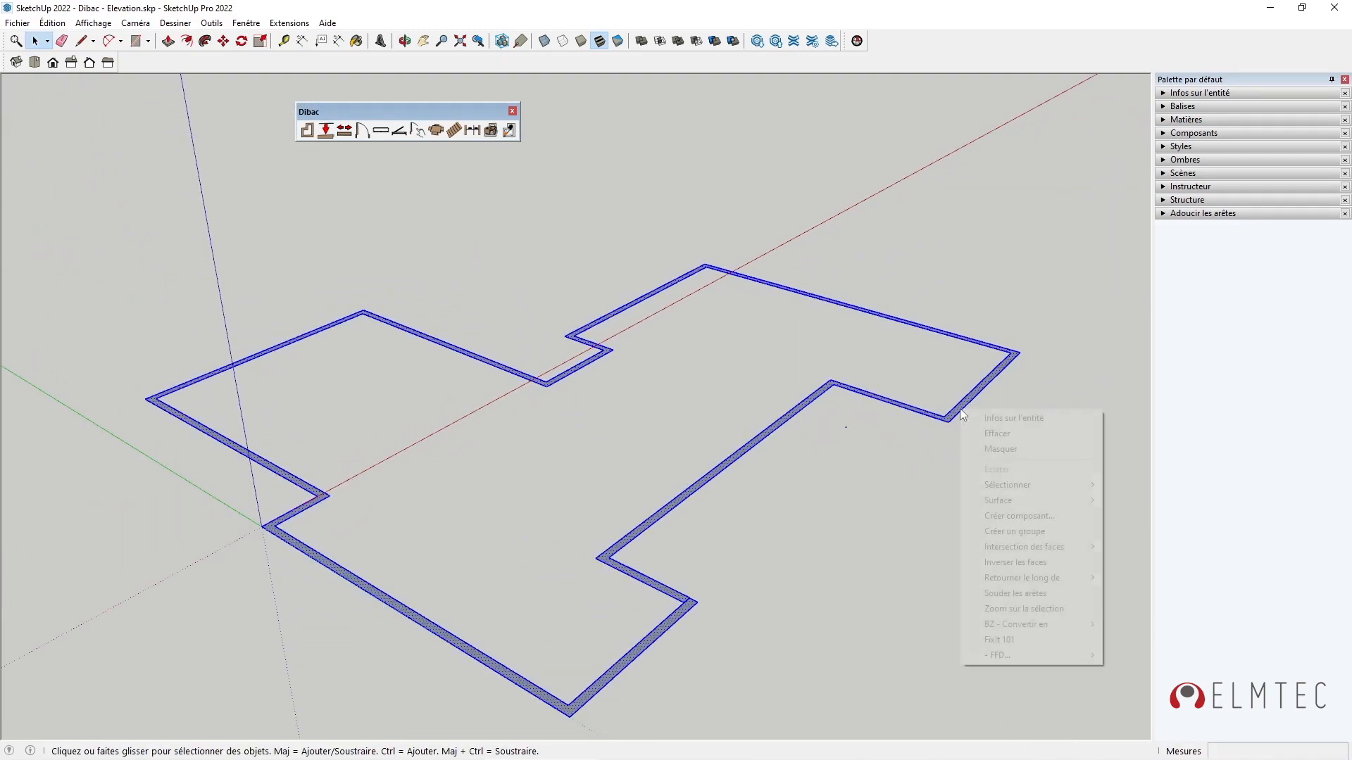
pyautogui.click(1031, 531)
pyautogui.press('Delete')
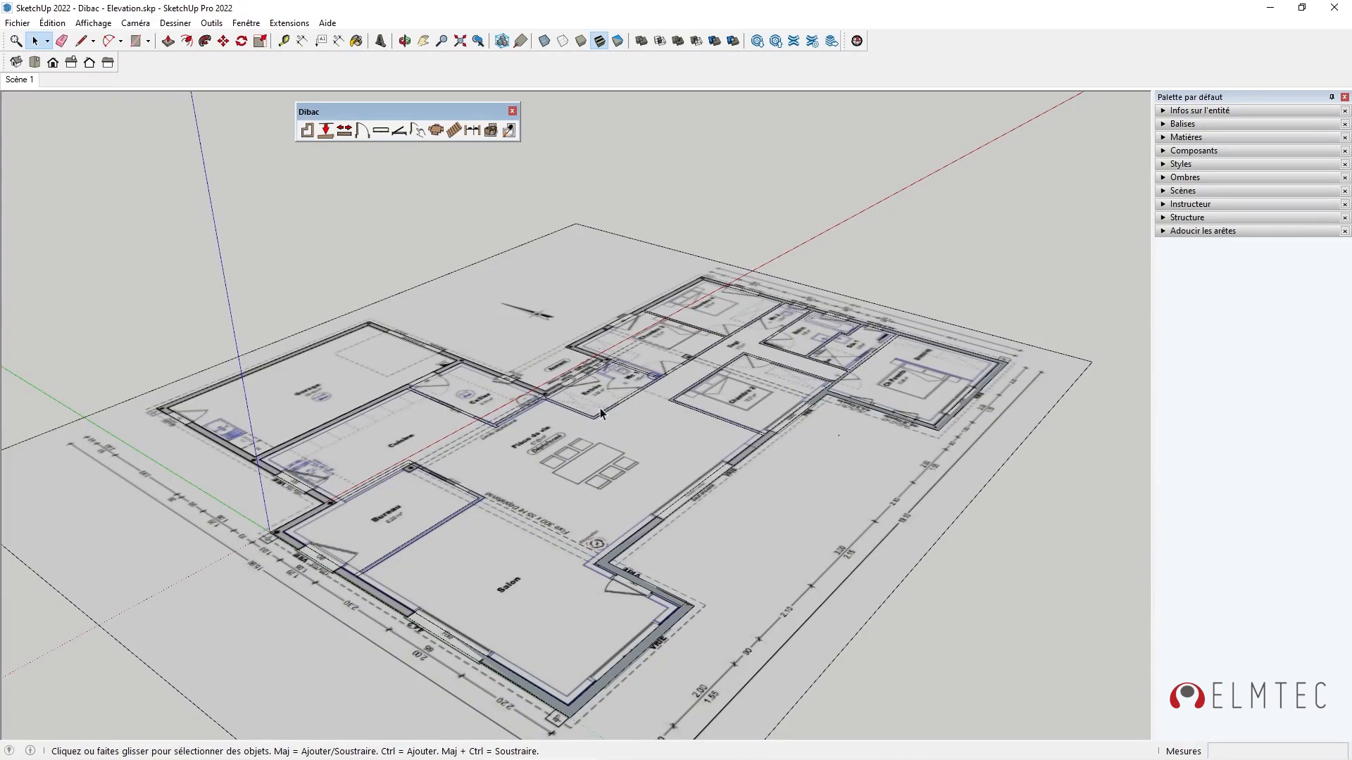
# Offset Tape Measure guides from the Salon's exterior walls, including 100 cm and 210 cm ones, to mark the window positions
pyautogui.click(286, 43)
pyautogui.click(695, 564)
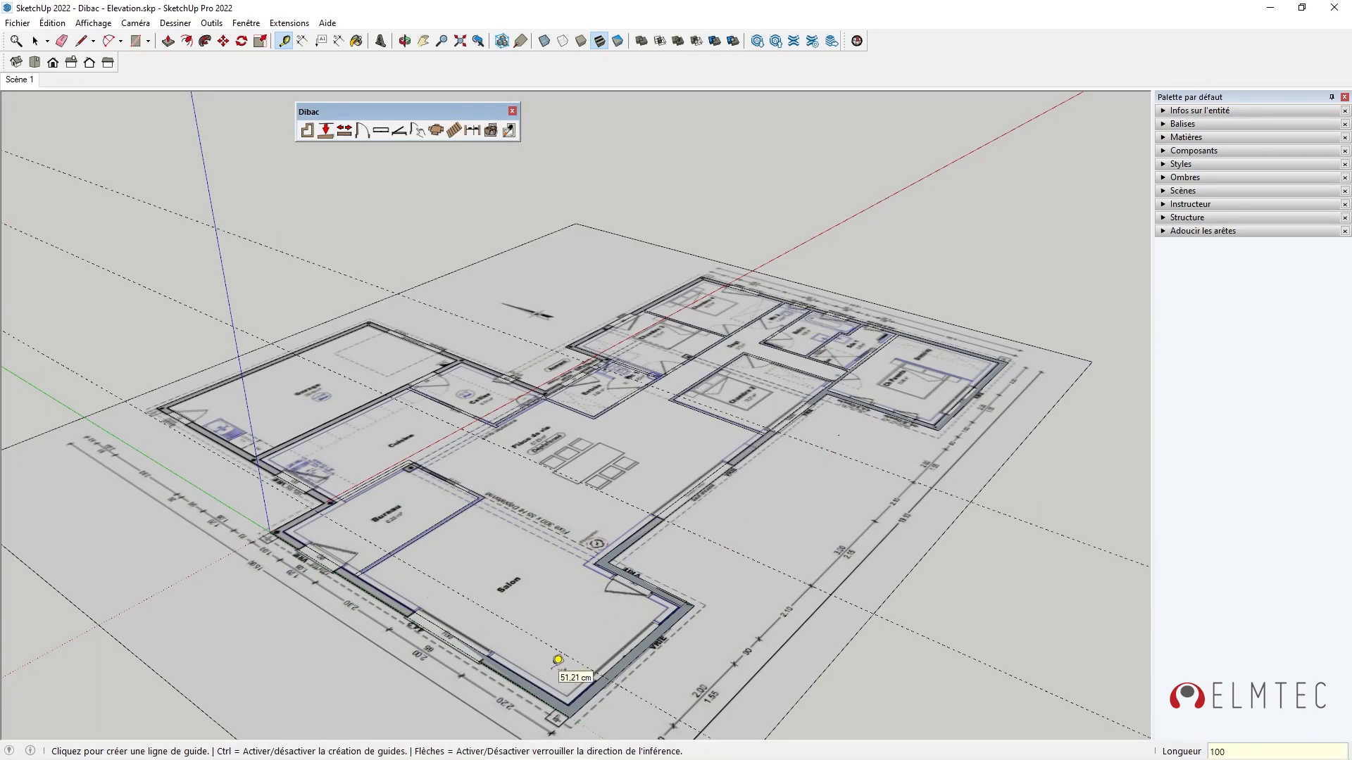
pyautogui.write('210')
pyautogui.press('Return')
pyautogui.press('space')
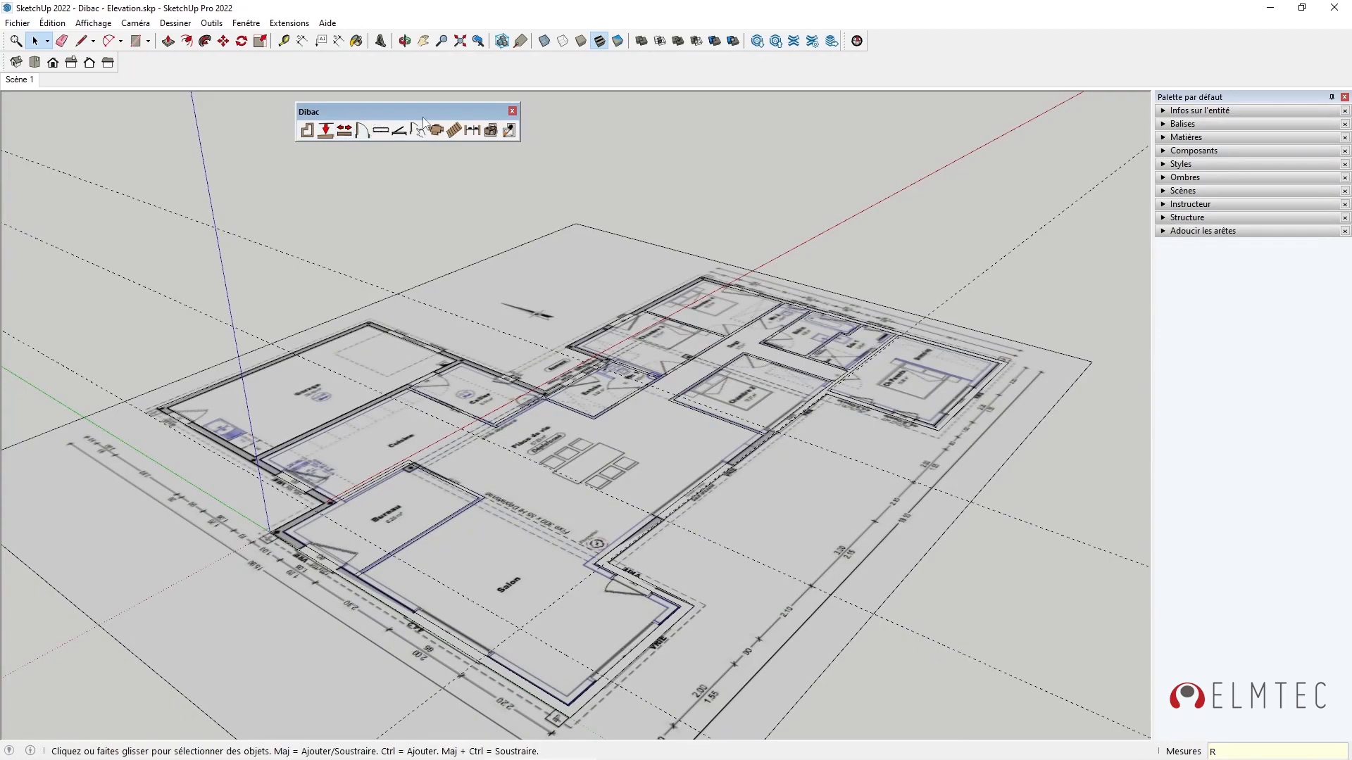
# Configure a Dibac window with length 200, height 155, alignment 50, one jupette and a maximum jupette of 100 cm
pyautogui.click(381, 131)
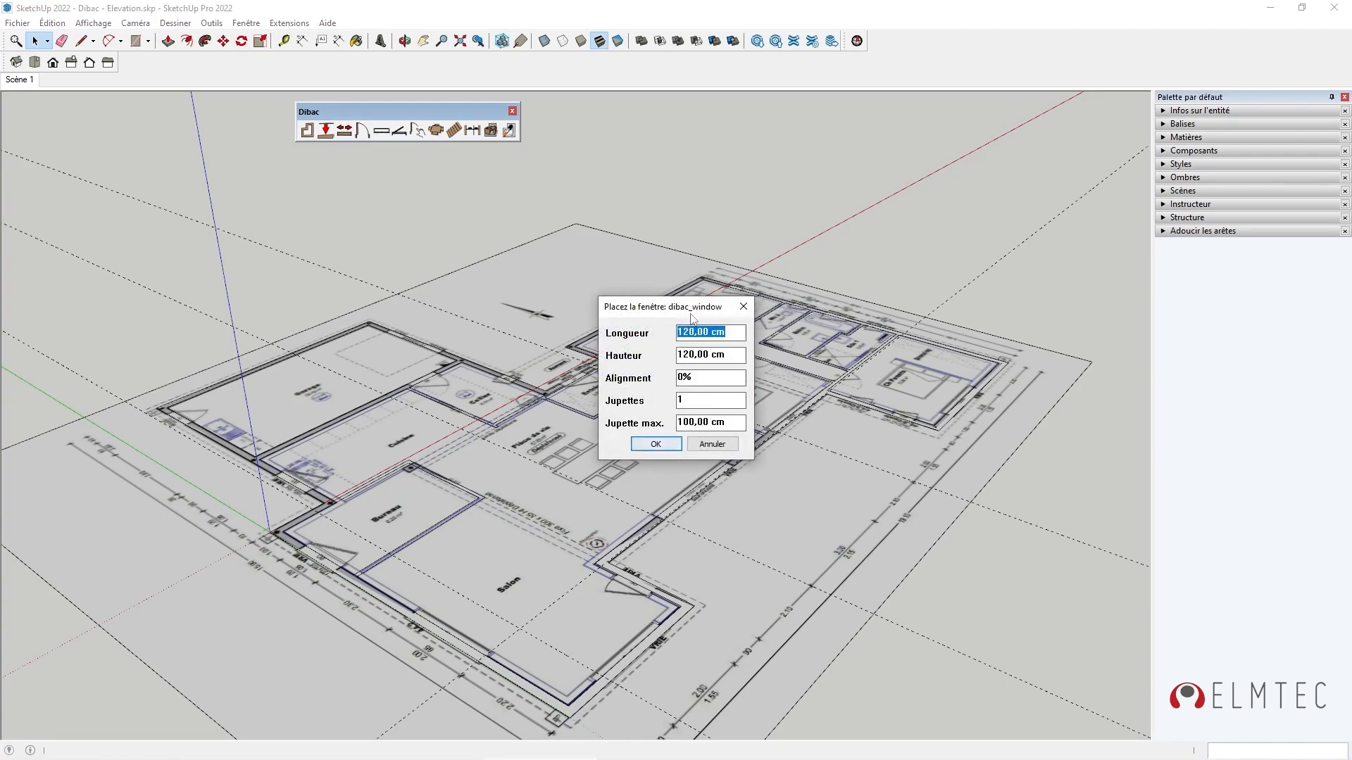
pyautogui.moveTo(668, 310); pyautogui.dragTo(605, 305)
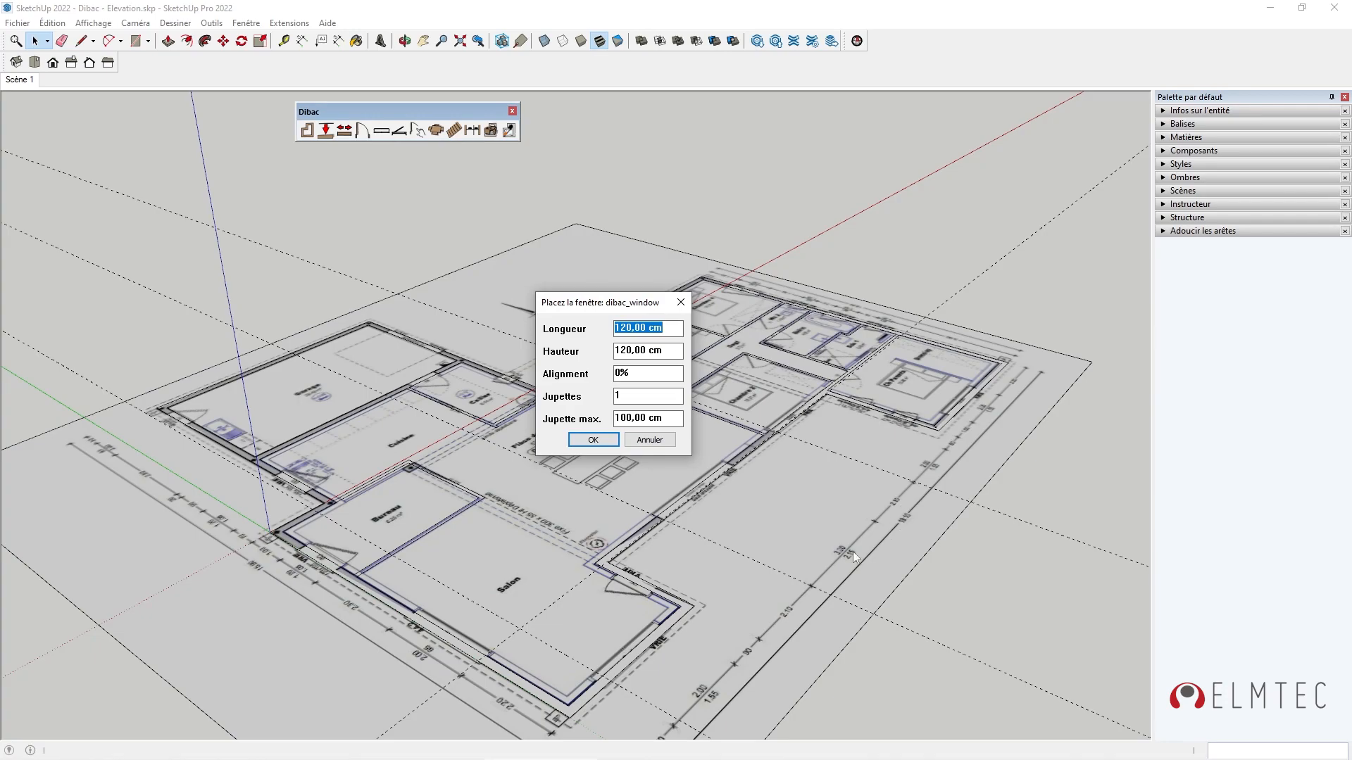
pyautogui.write('200')
pyautogui.press('Tab')
pyautogui.write('155')
pyautogui.write('5')
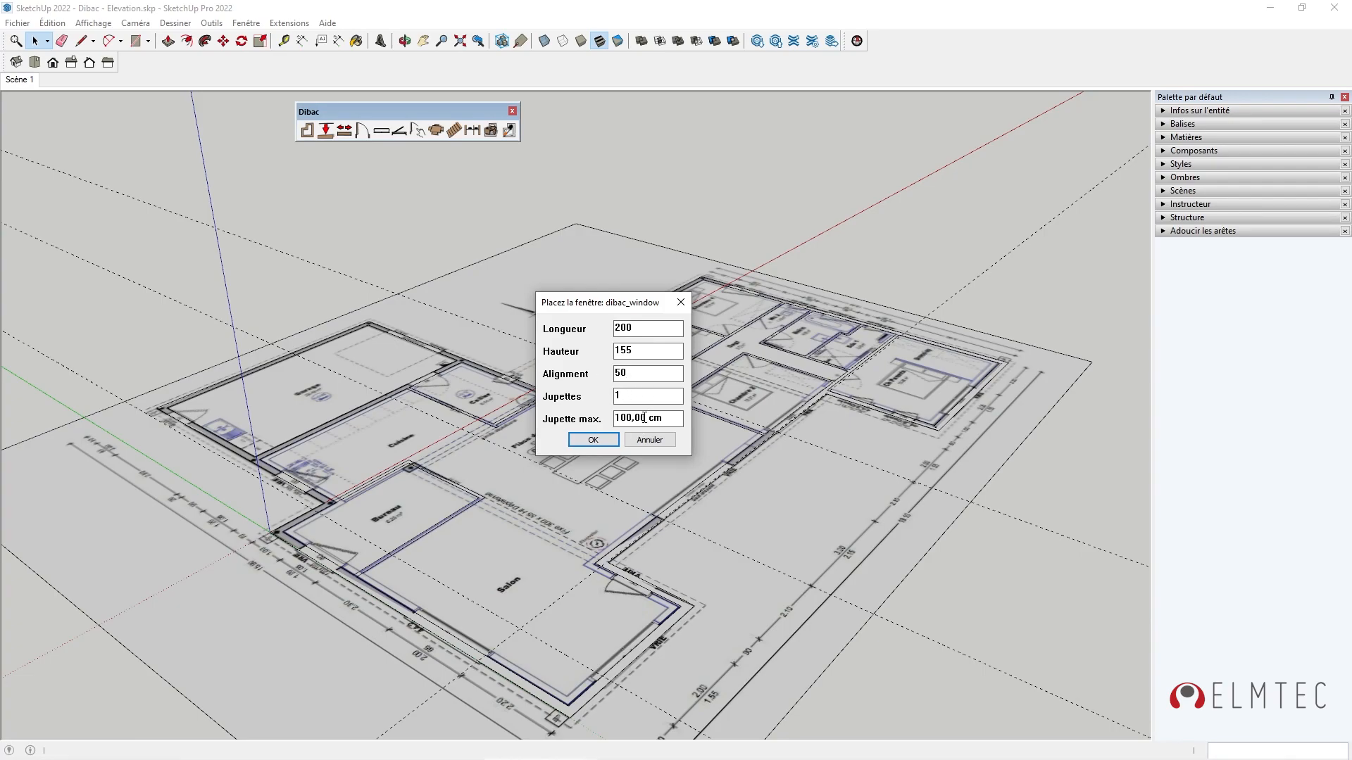
pyautogui.click(594, 440)
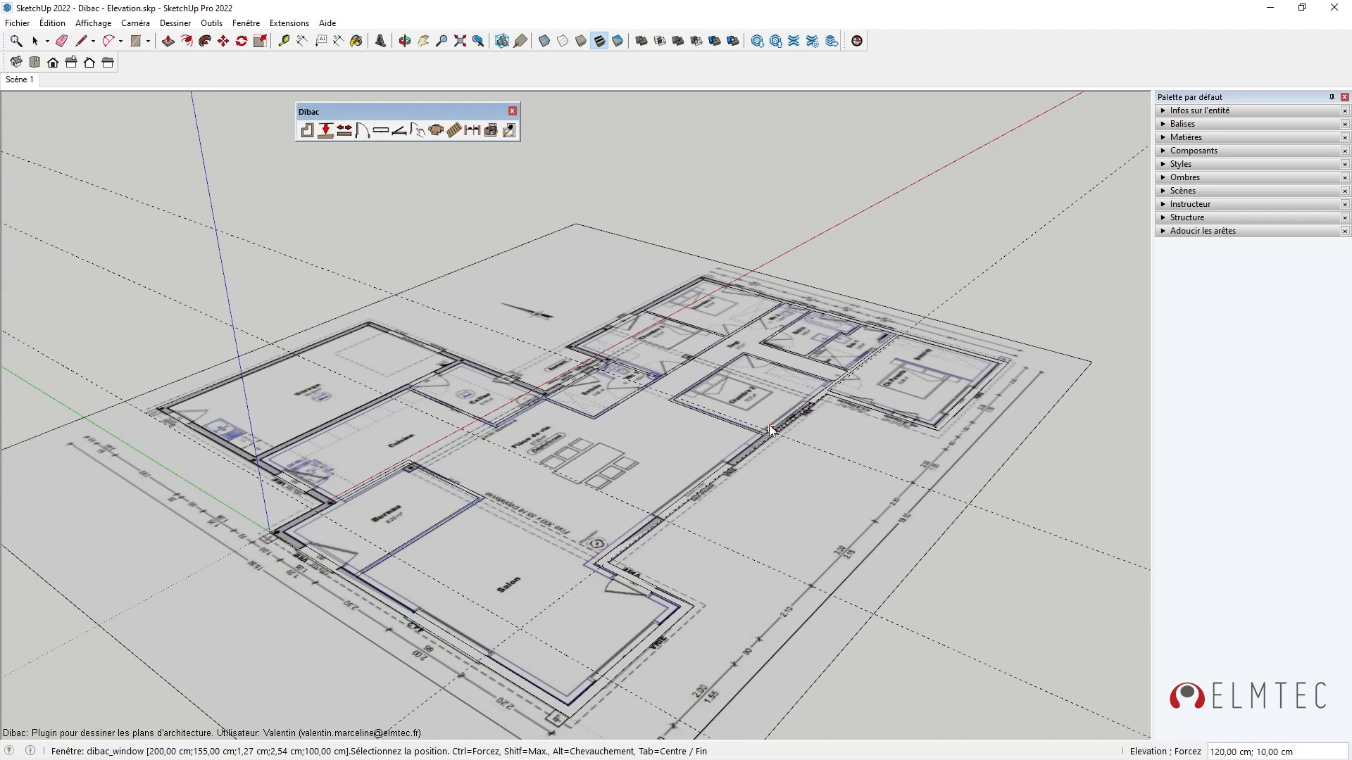
# Place the configured window in the Salon's short exterior wall, at the guide near the outer corner
pyautogui.scroll(8, 771, 433)
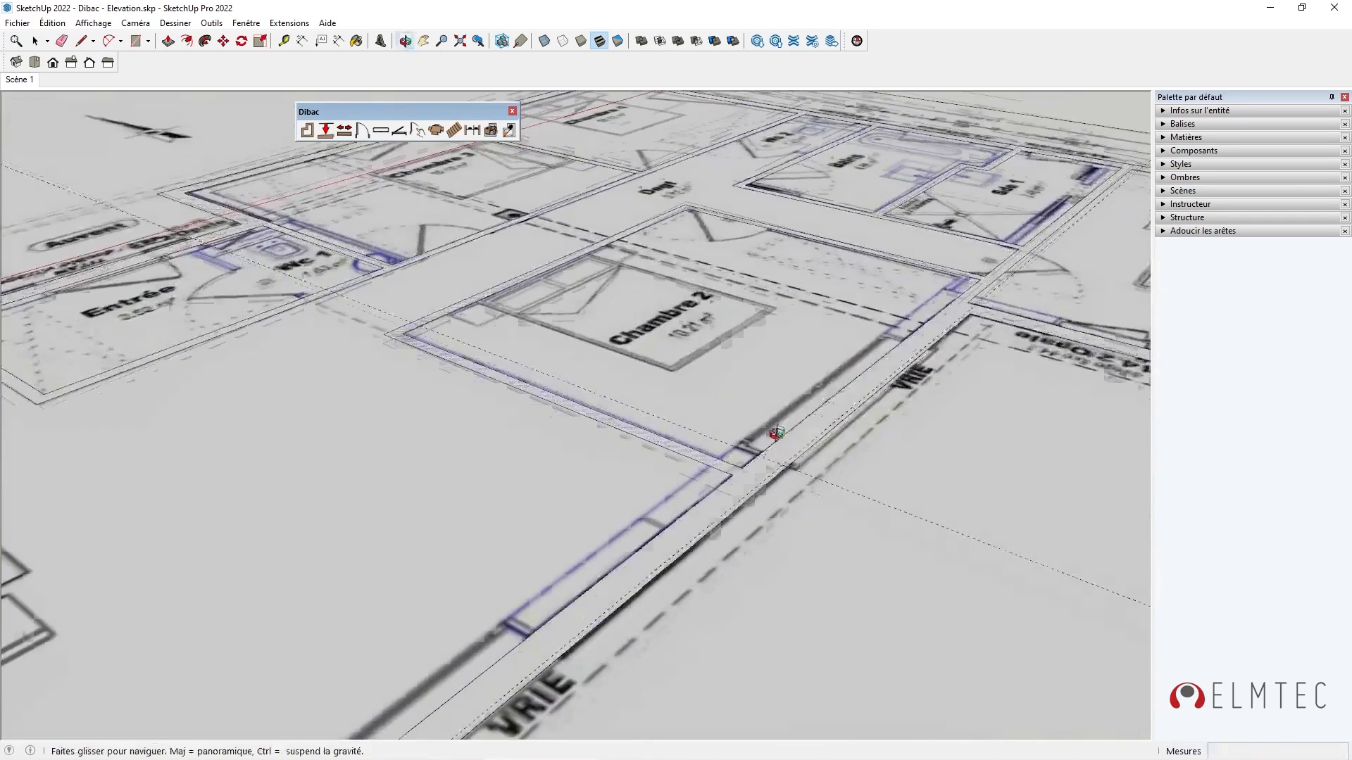
pyautogui.moveTo(777, 433); pyautogui.dragTo(782, 517, button='middle')
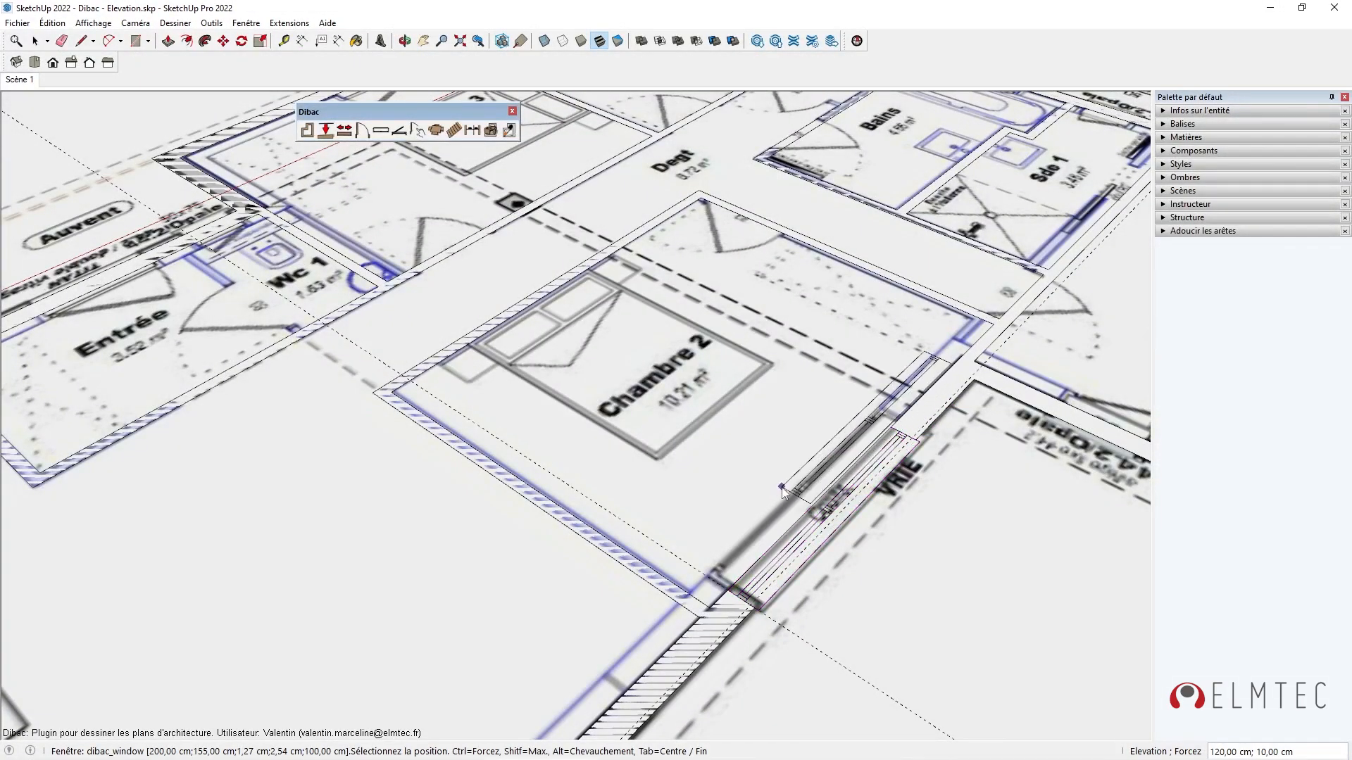
pyautogui.scroll(-5, 856, 405)
pyautogui.keyDown('shift'); pyautogui.moveTo(712, 494); pyautogui.dragTo(989, 120, button='middle'); pyautogui.keyUp('shift')
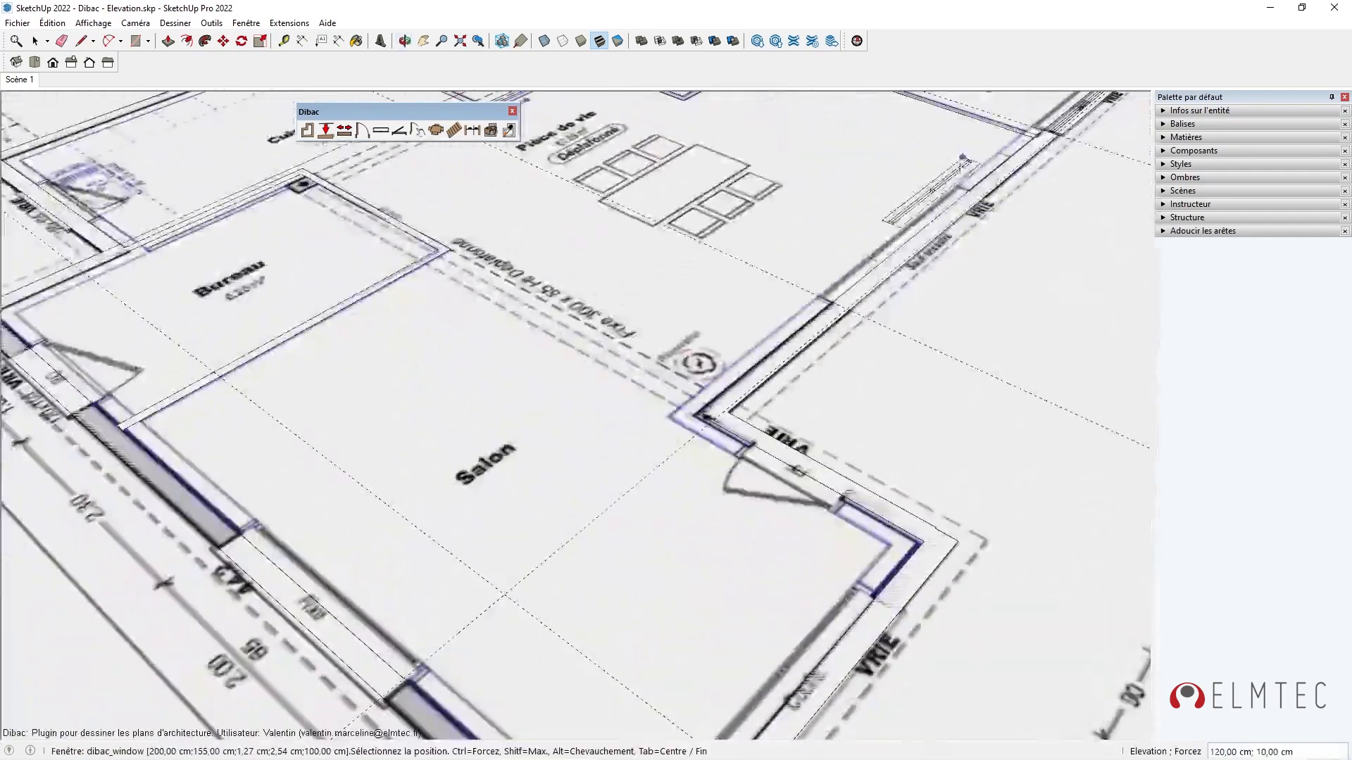
pyautogui.moveTo(797, 398); pyautogui.dragTo(797, 212, button='middle')
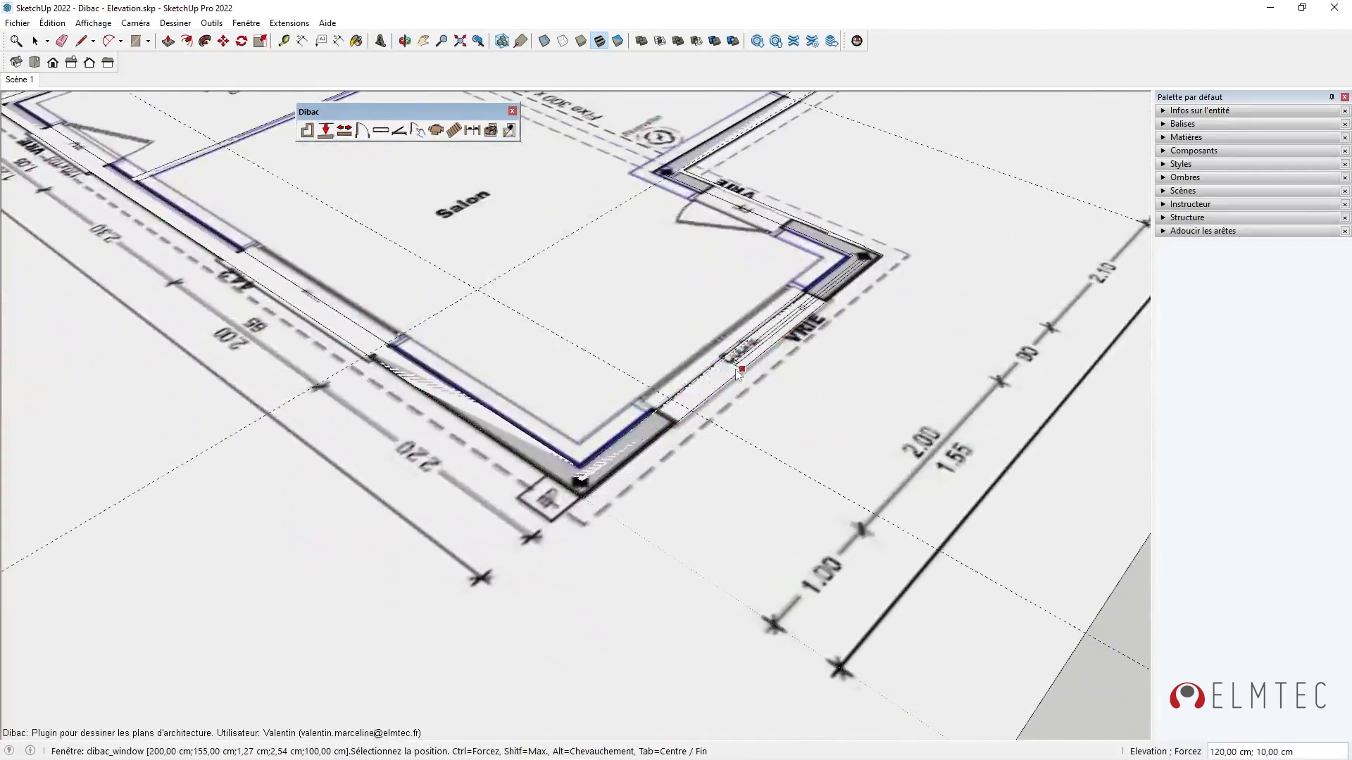
pyautogui.click(678, 398)
pyautogui.scroll(3, 275, 334)
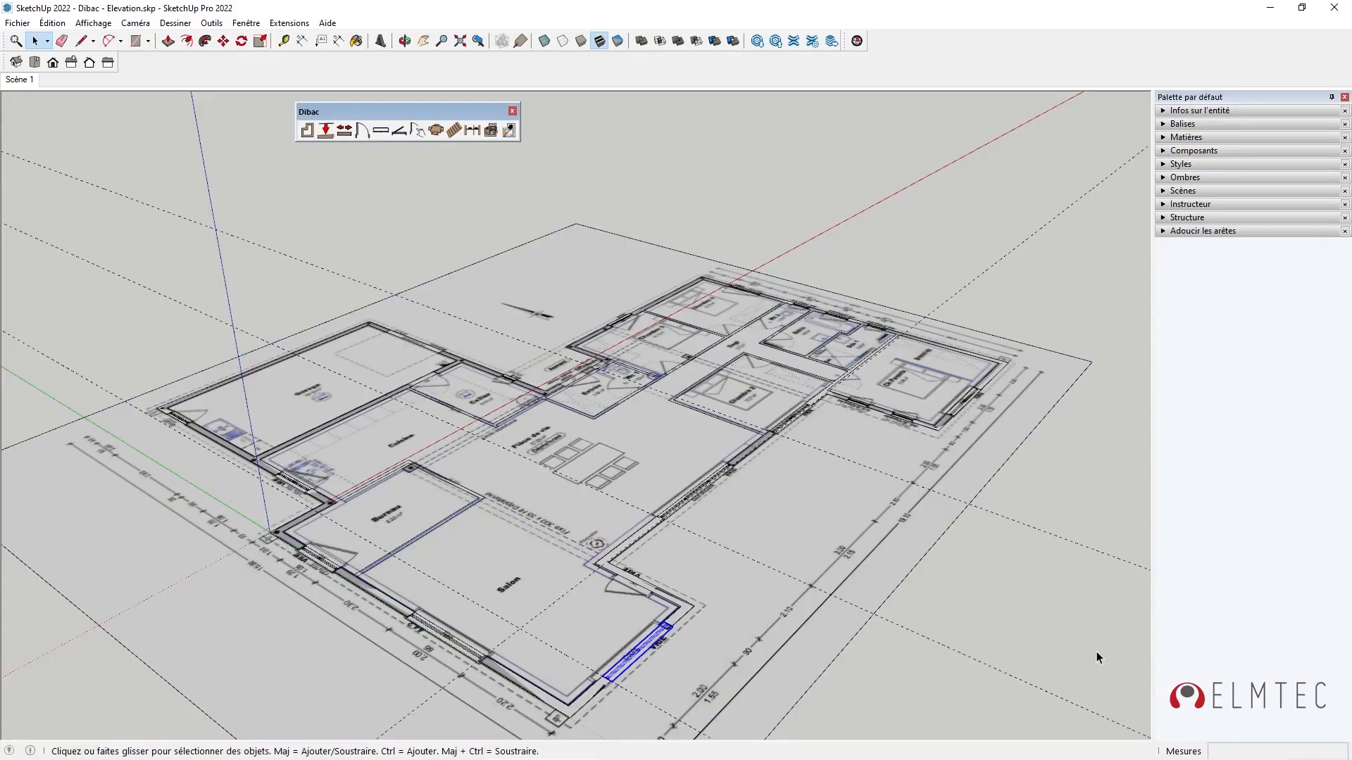
# Examine the windows placed in the exterior walls around the Salon and Bureau one by one
pyautogui.click(1096, 652)
pyautogui.click(631, 658)
pyautogui.click(448, 640)
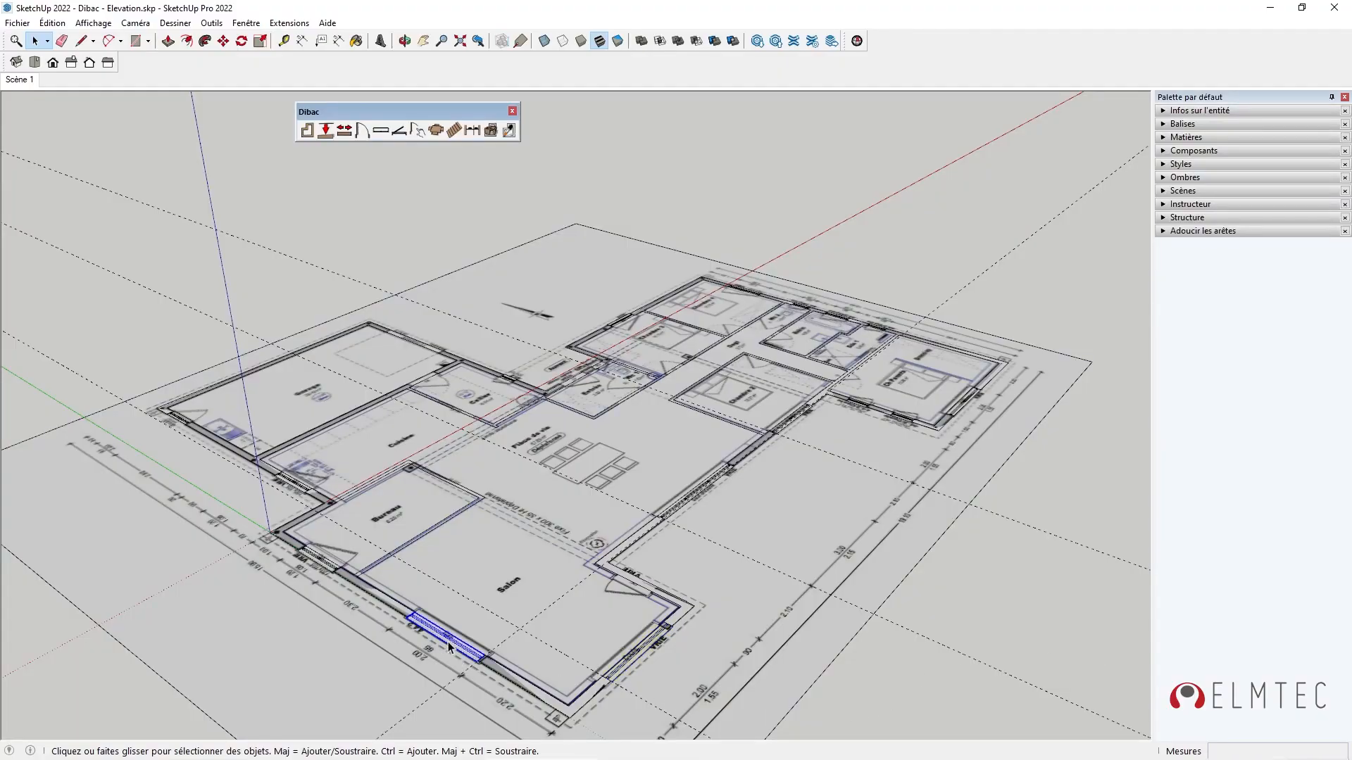
pyautogui.click(327, 565)
pyautogui.click(707, 555)
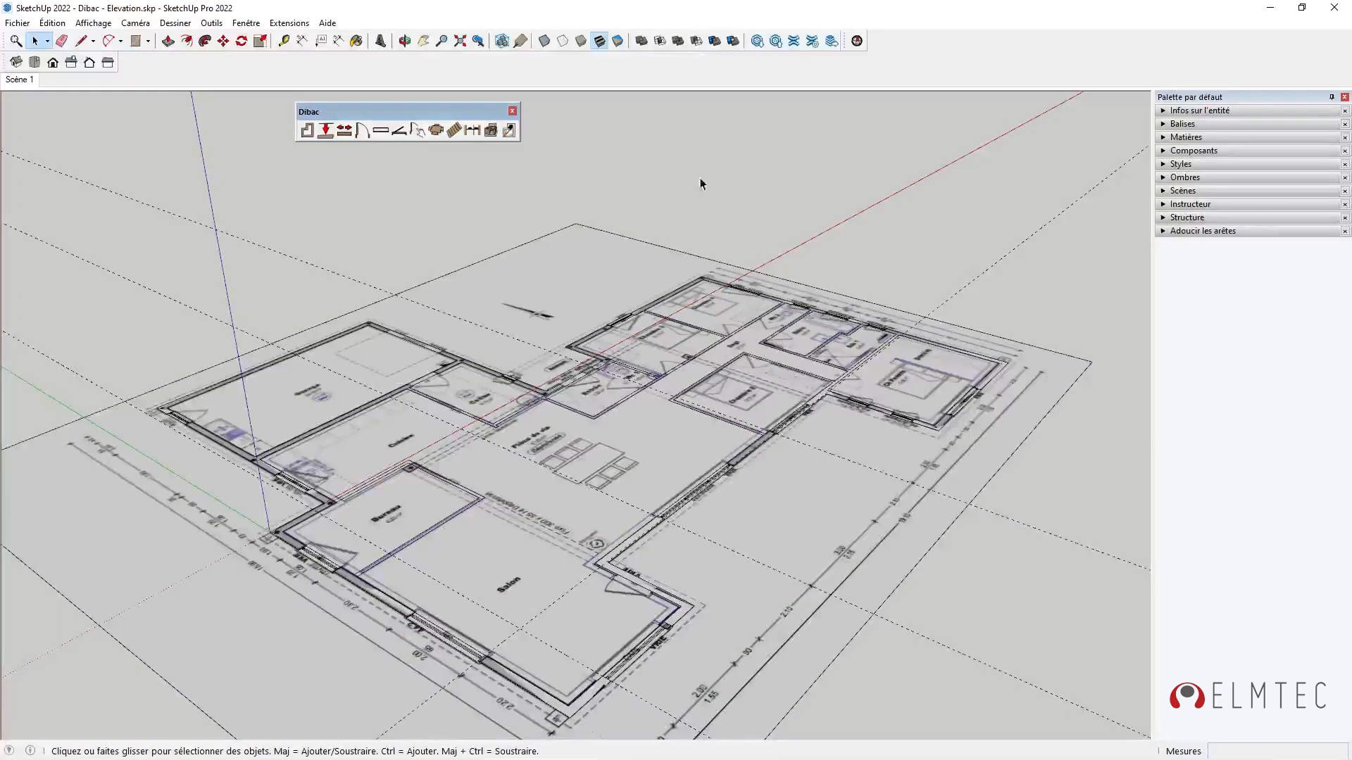
# Configure a single-leaf Dibac door with slab 1 set to 83 and slab 2 set to 0
pyautogui.click(363, 131)
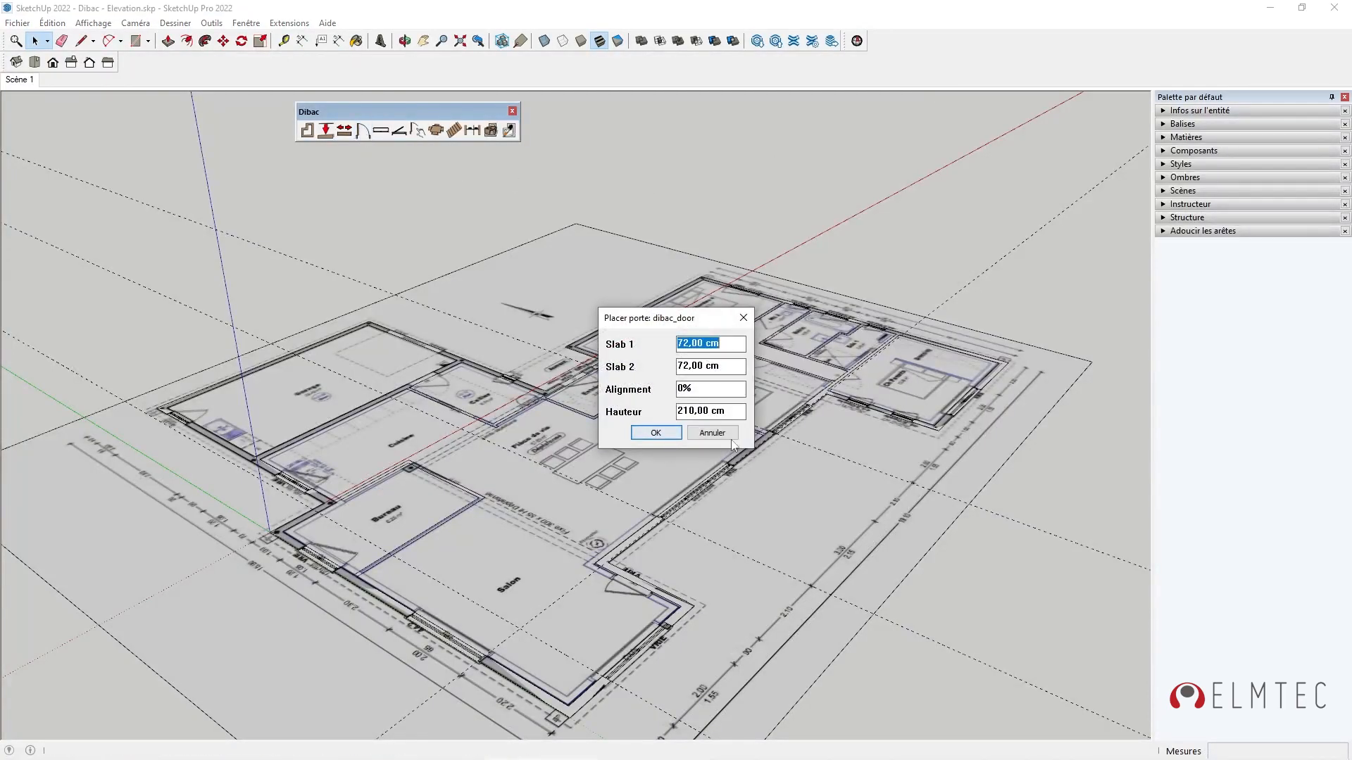
pyautogui.moveTo(704, 321); pyautogui.dragTo(706, 302)
pyautogui.write('83')
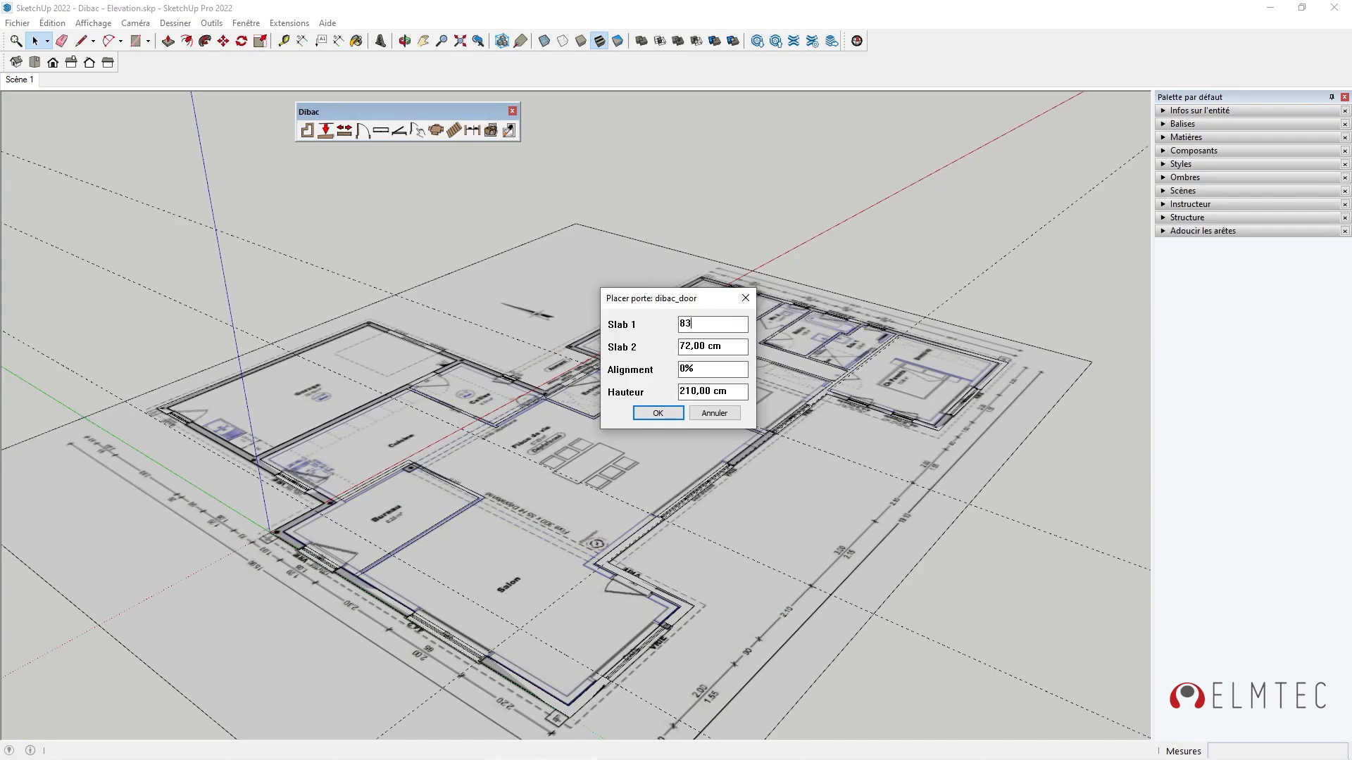
pyautogui.press('Tab')
pyautogui.write('0')
pyautogui.click(657, 413)
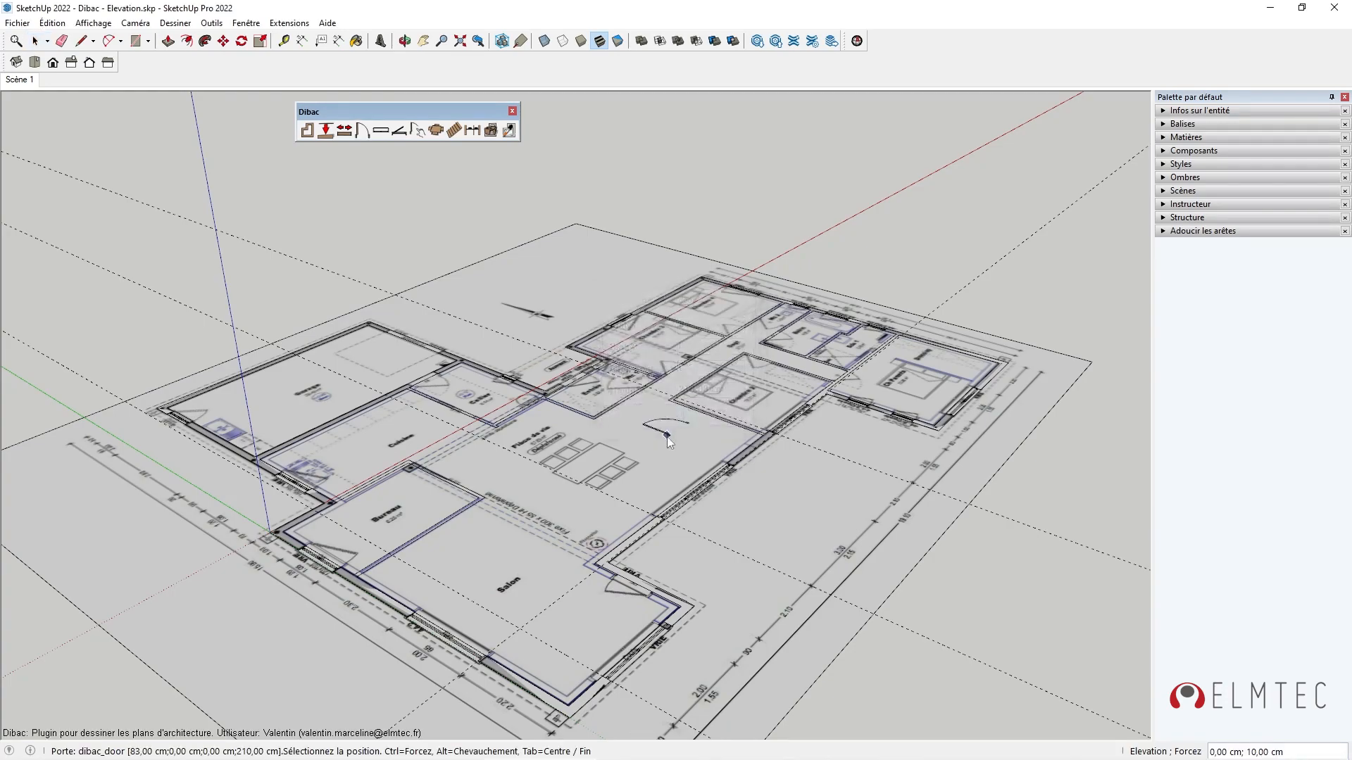
# Place the 83 cm door in the wall between Garage and Cellier, matching the door opening on the plan
pyautogui.scroll(3, 544, 389)
pyautogui.scroll(5, 431, 382)
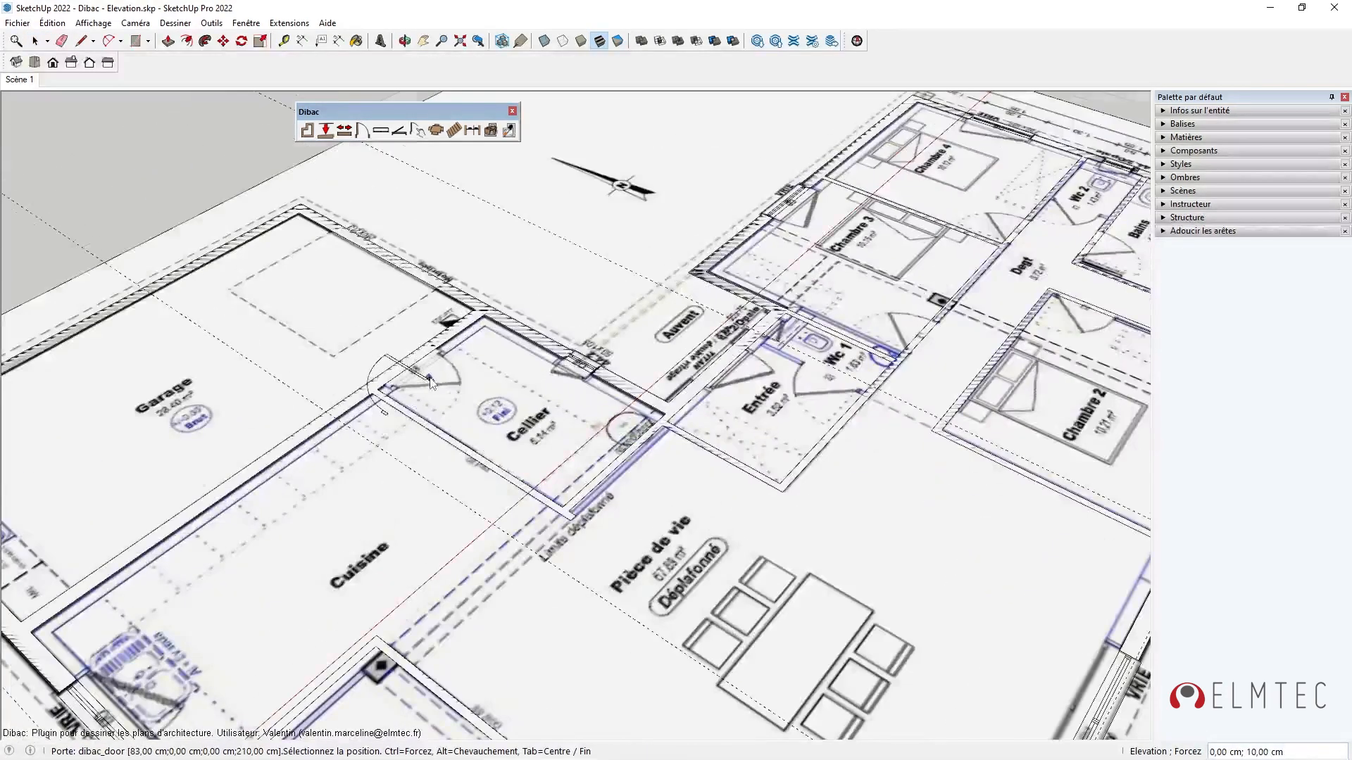
pyautogui.scroll(4, 431, 383)
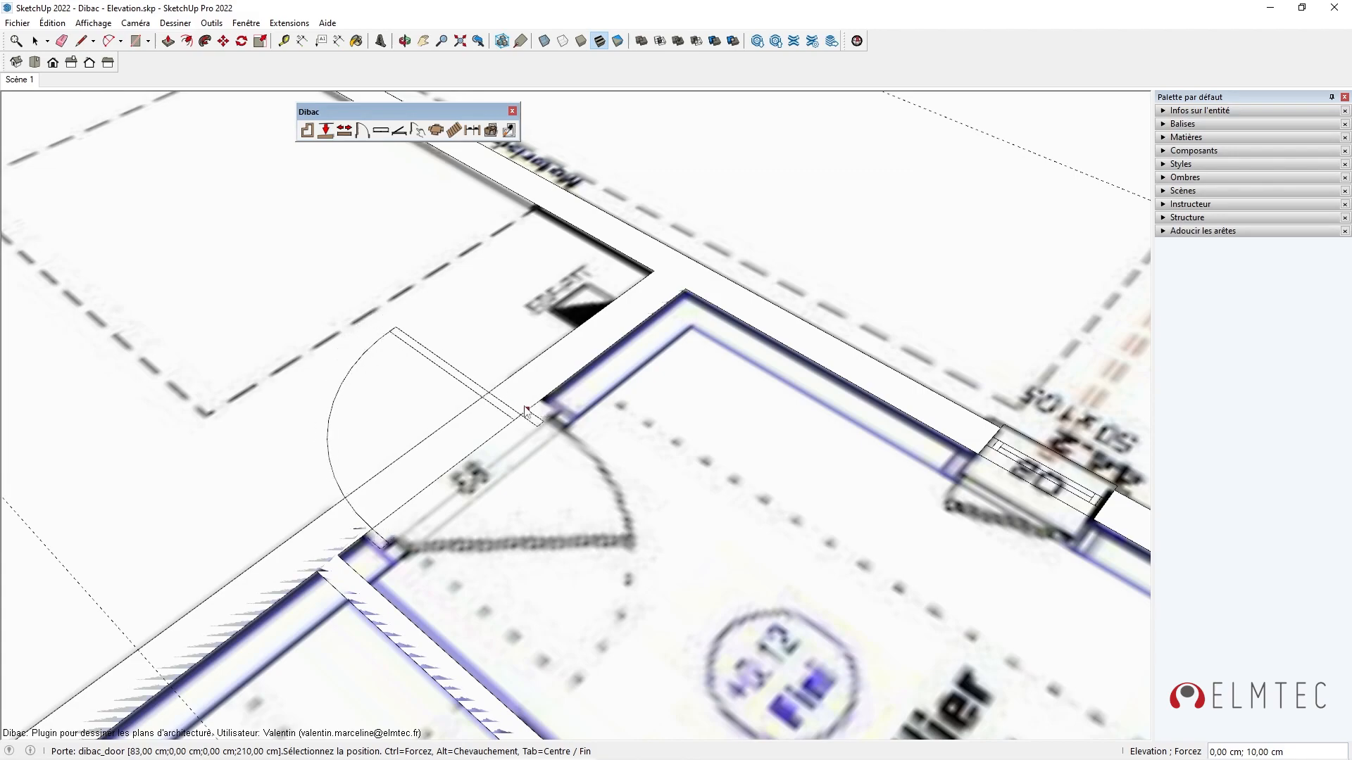
pyautogui.click(372, 529)
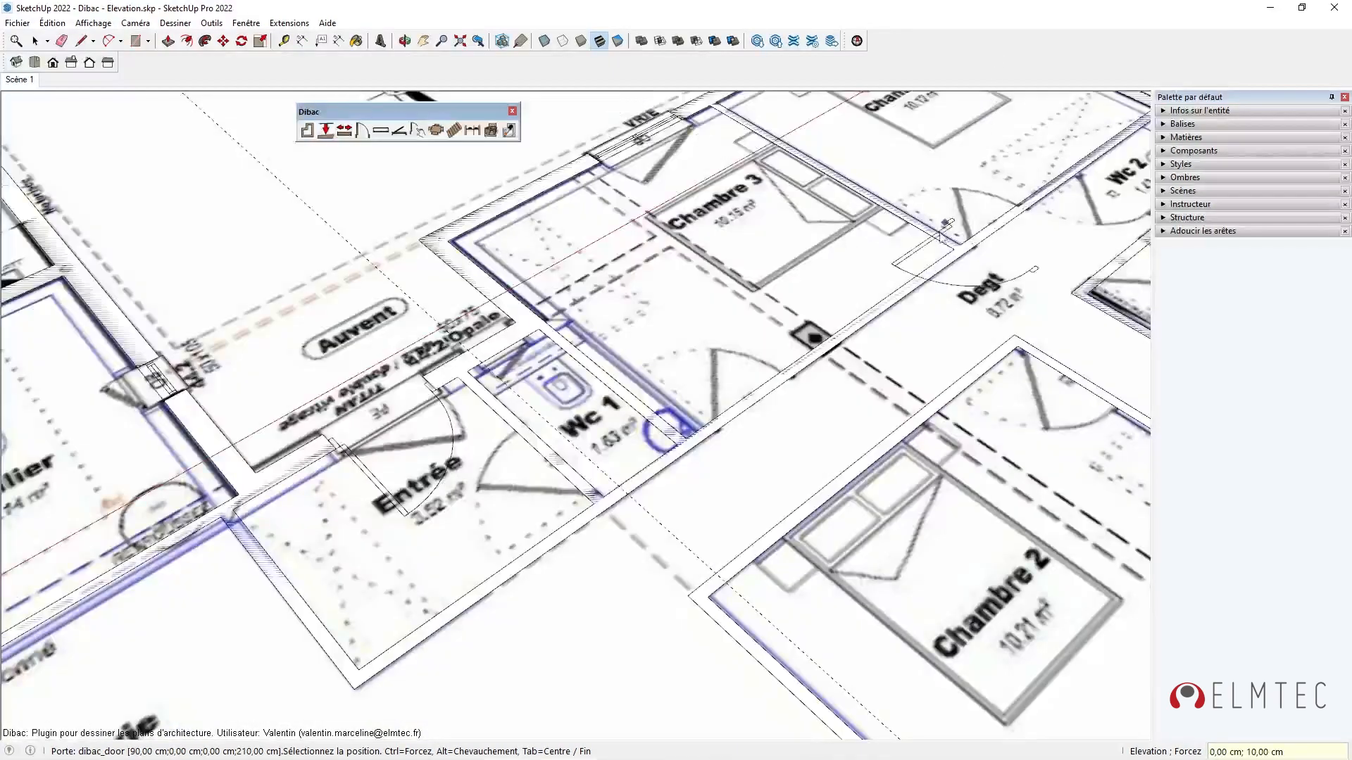
# Set the door's slab 1 to 80 and place it in the wall between Entrée and Wc 1
pyautogui.moveTo(922, 247); pyautogui.dragTo(912, 268, button='middle')
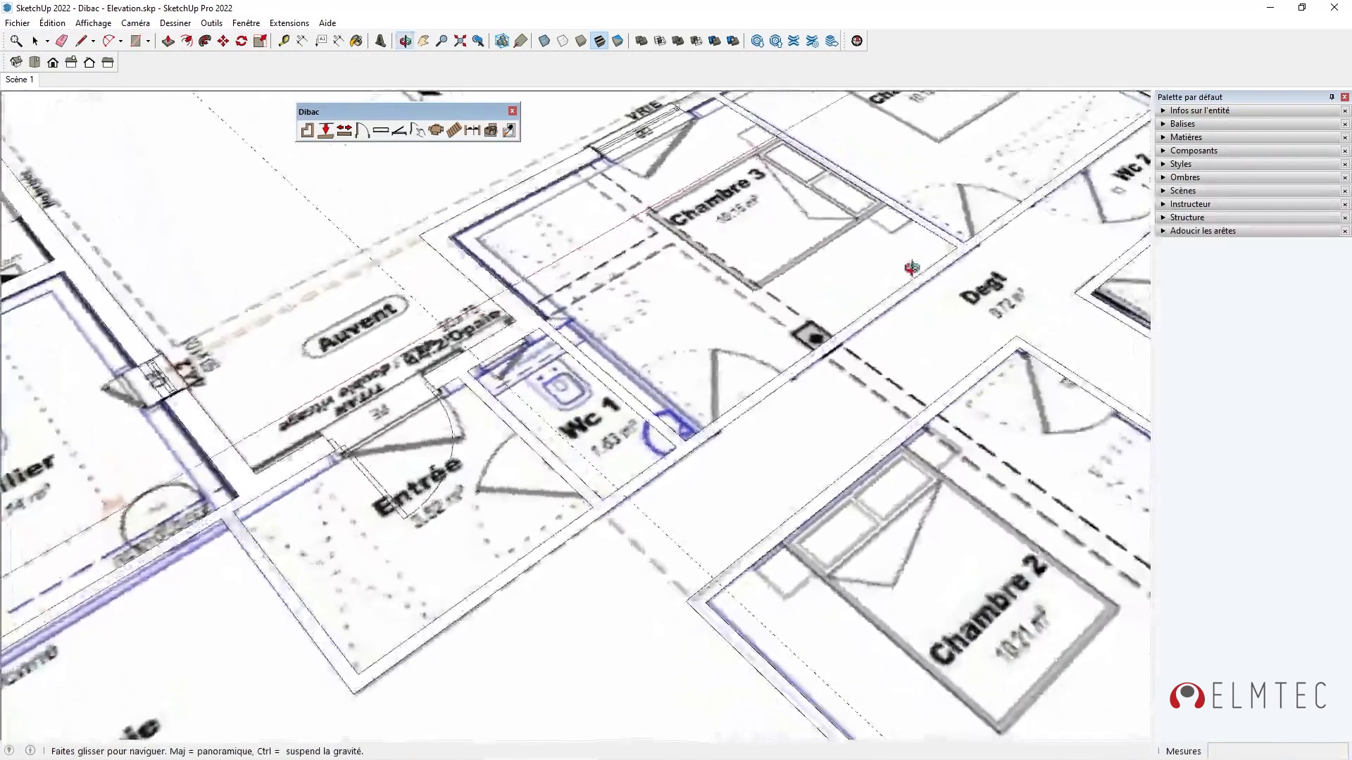
pyautogui.moveTo(644, 440); pyautogui.dragTo(718, 410, button='middle')
pyautogui.click(361, 131)
pyautogui.write('80')
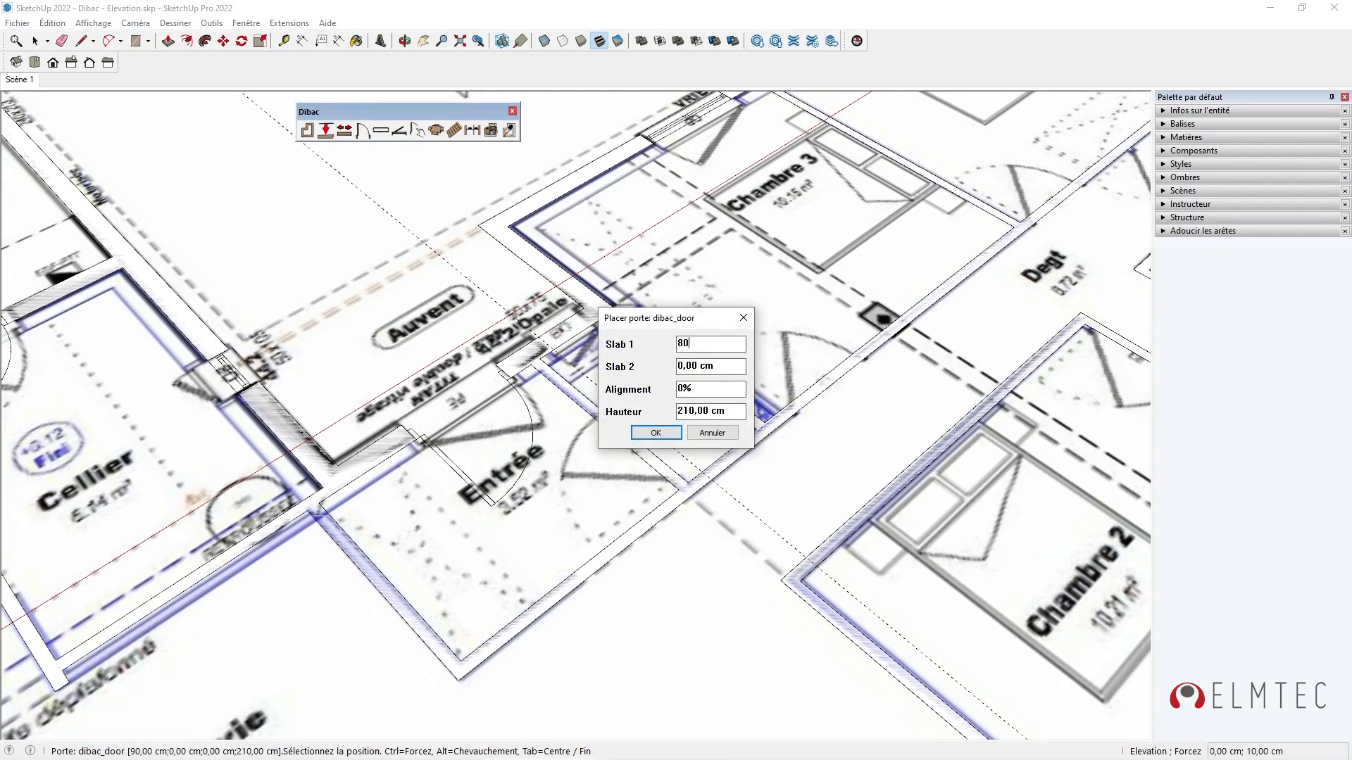
pyautogui.click(655, 432)
pyautogui.click(666, 481)
# Place 80 cm doors at the Chambre 3, Chambre 4 and Bains openings along the Degt corridor
pyautogui.scroll(3, 704, 493)
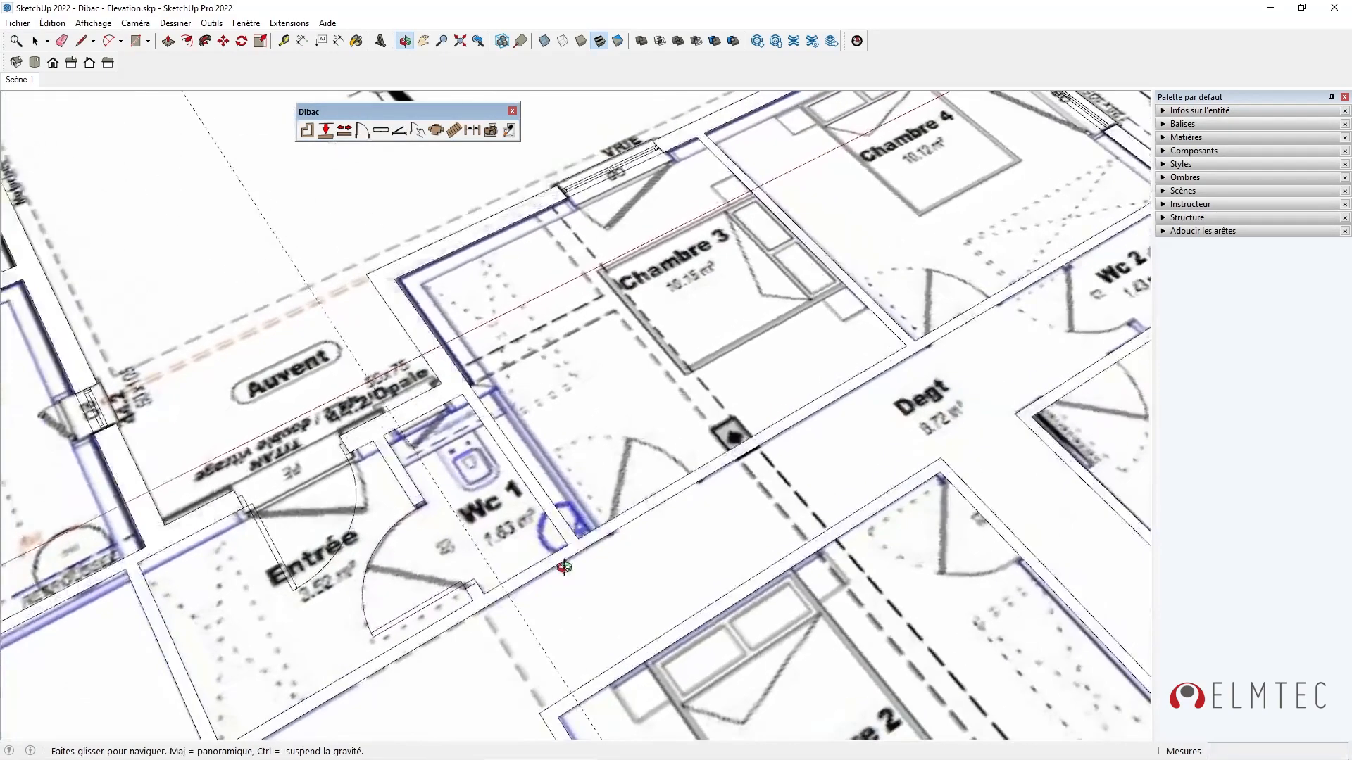
pyautogui.scroll(2, 639, 538)
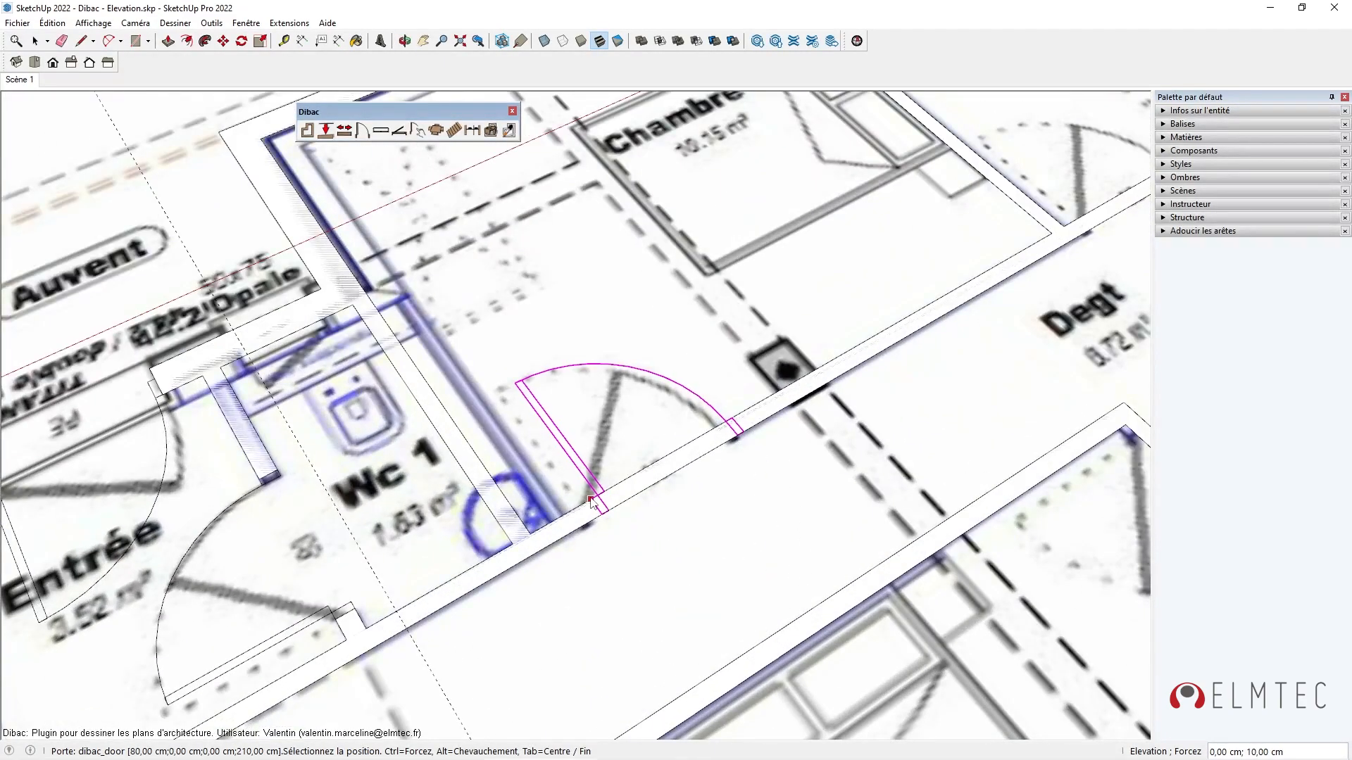
pyautogui.scroll(-2, 616, 477)
pyautogui.click(616, 480)
pyautogui.keyDown('shift'); pyautogui.moveTo(910, 500); pyautogui.dragTo(752, 524, button='middle'); pyautogui.keyUp('shift')
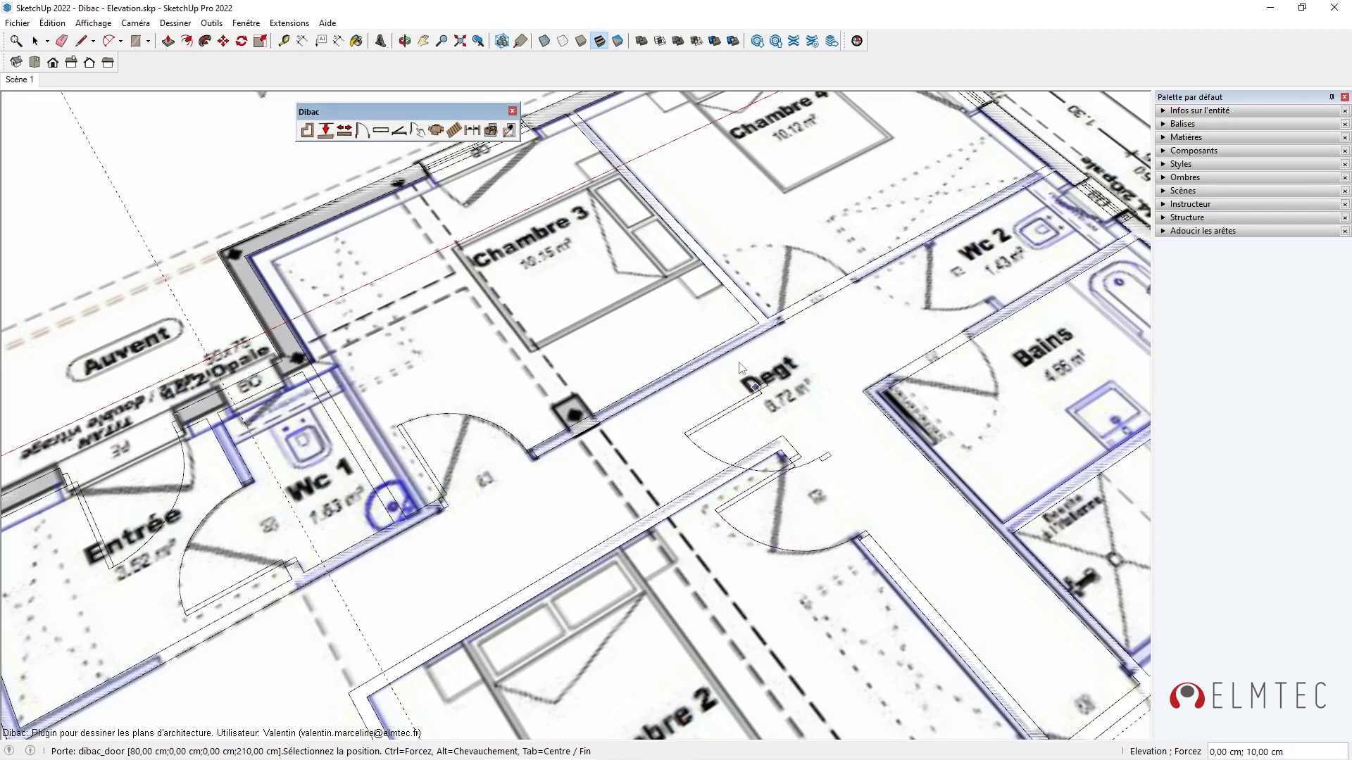
pyautogui.keyDown('shift'); pyautogui.moveTo(676, 296); pyautogui.dragTo(591, 461, button='middle'); pyautogui.keyUp('shift')
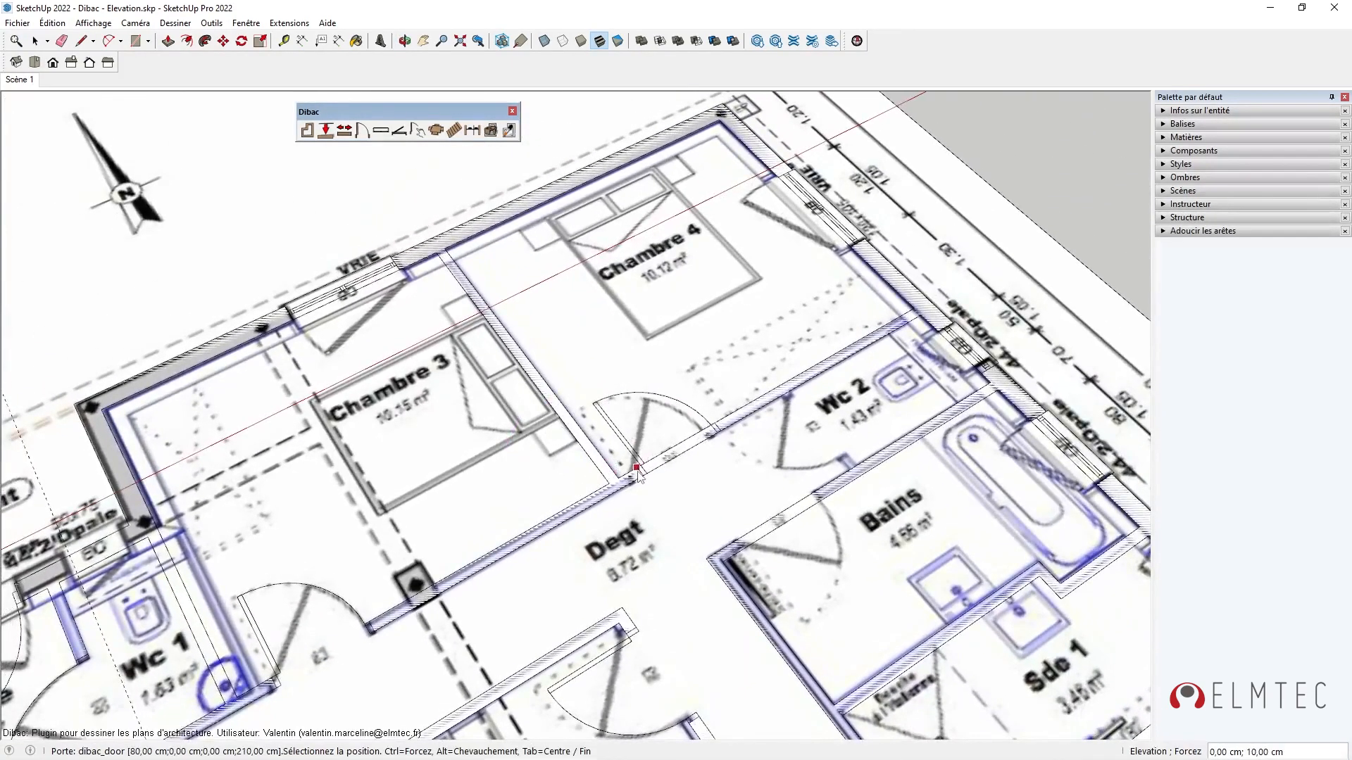
pyautogui.click(632, 473)
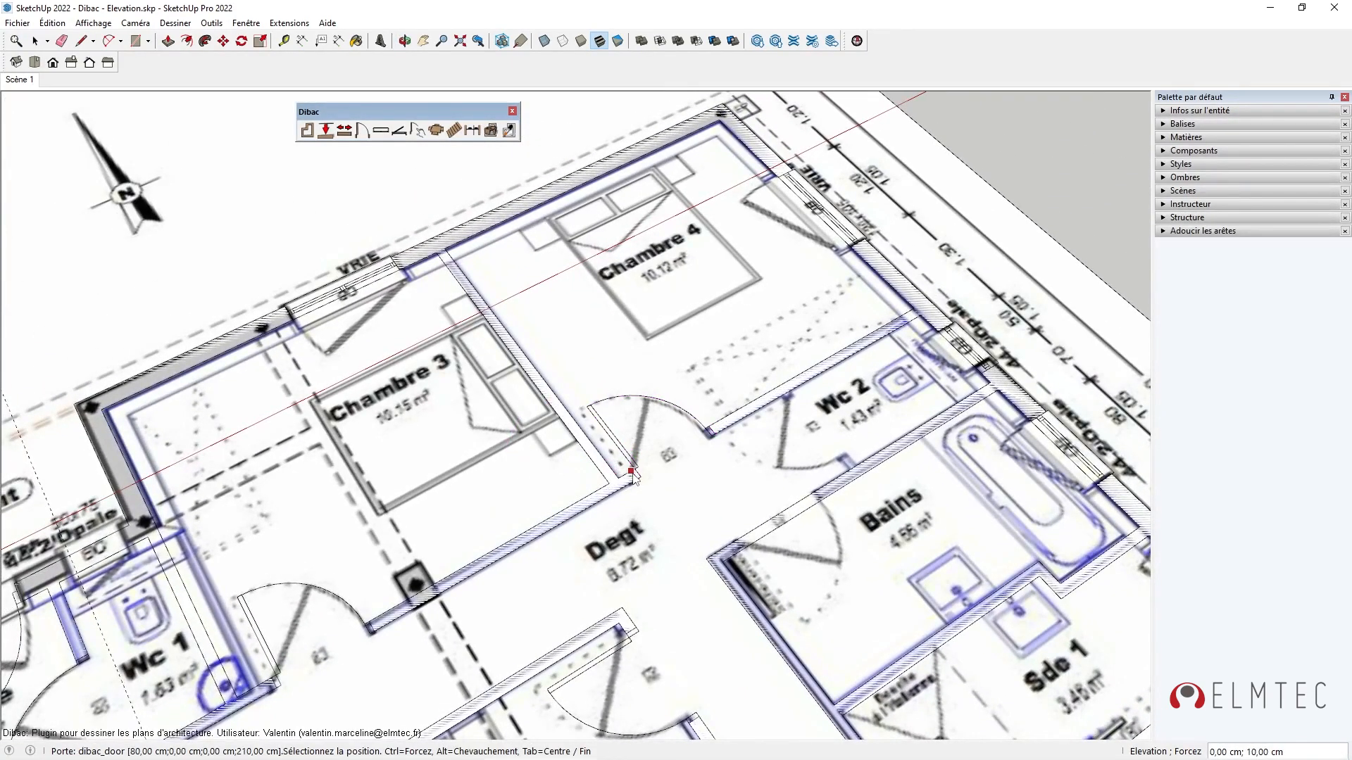
pyautogui.click(752, 551)
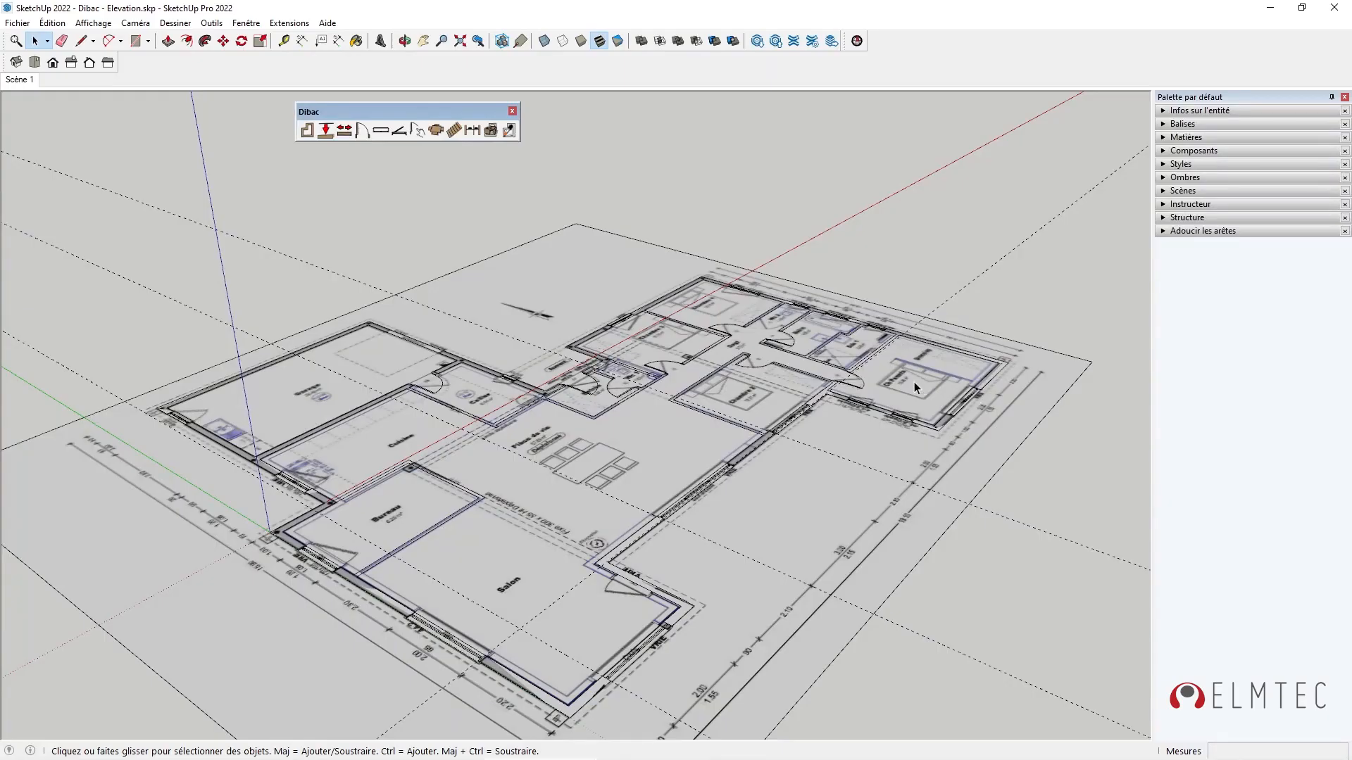
# Hide the imported floor plan by turning off the visibility of the Plan tag
pyautogui.moveTo(914, 381); pyautogui.dragTo(800, 361, button='middle')
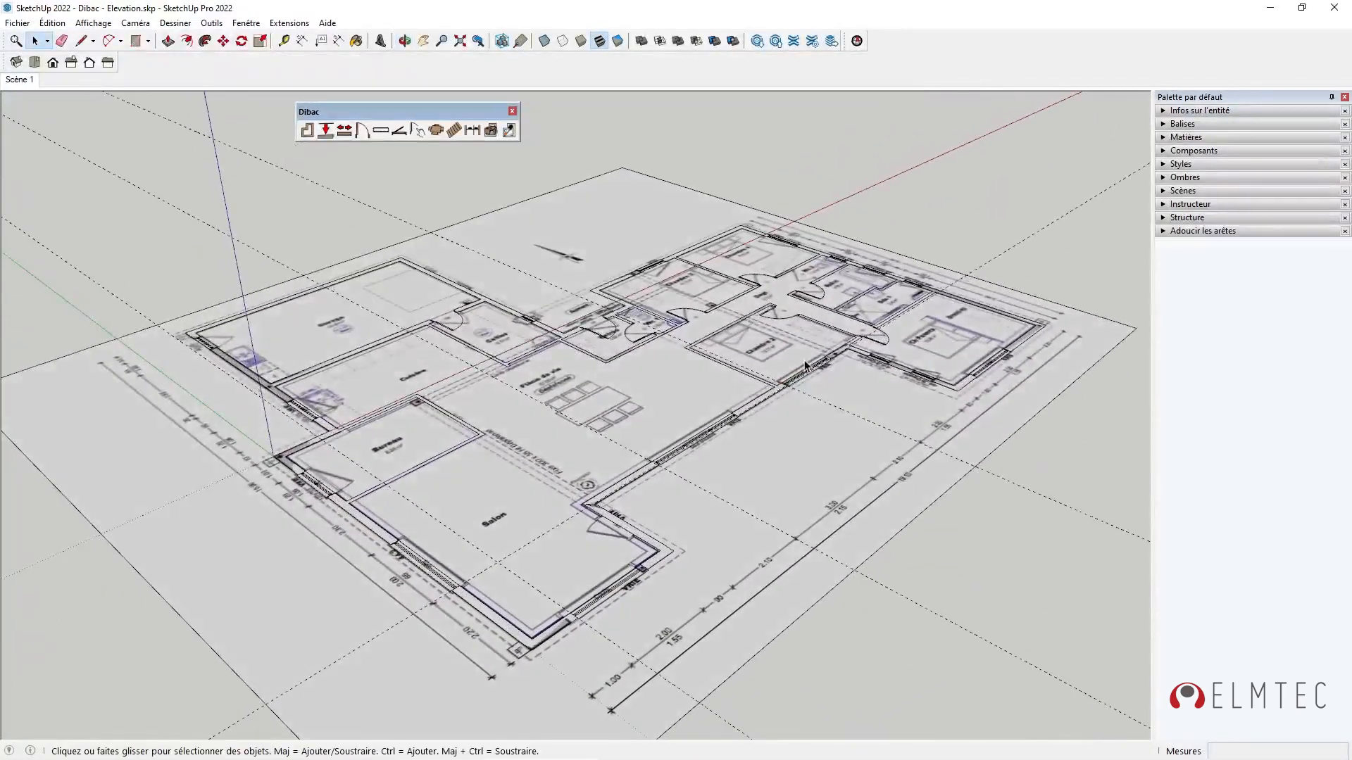
pyautogui.click(1163, 125)
pyautogui.click(1169, 199)
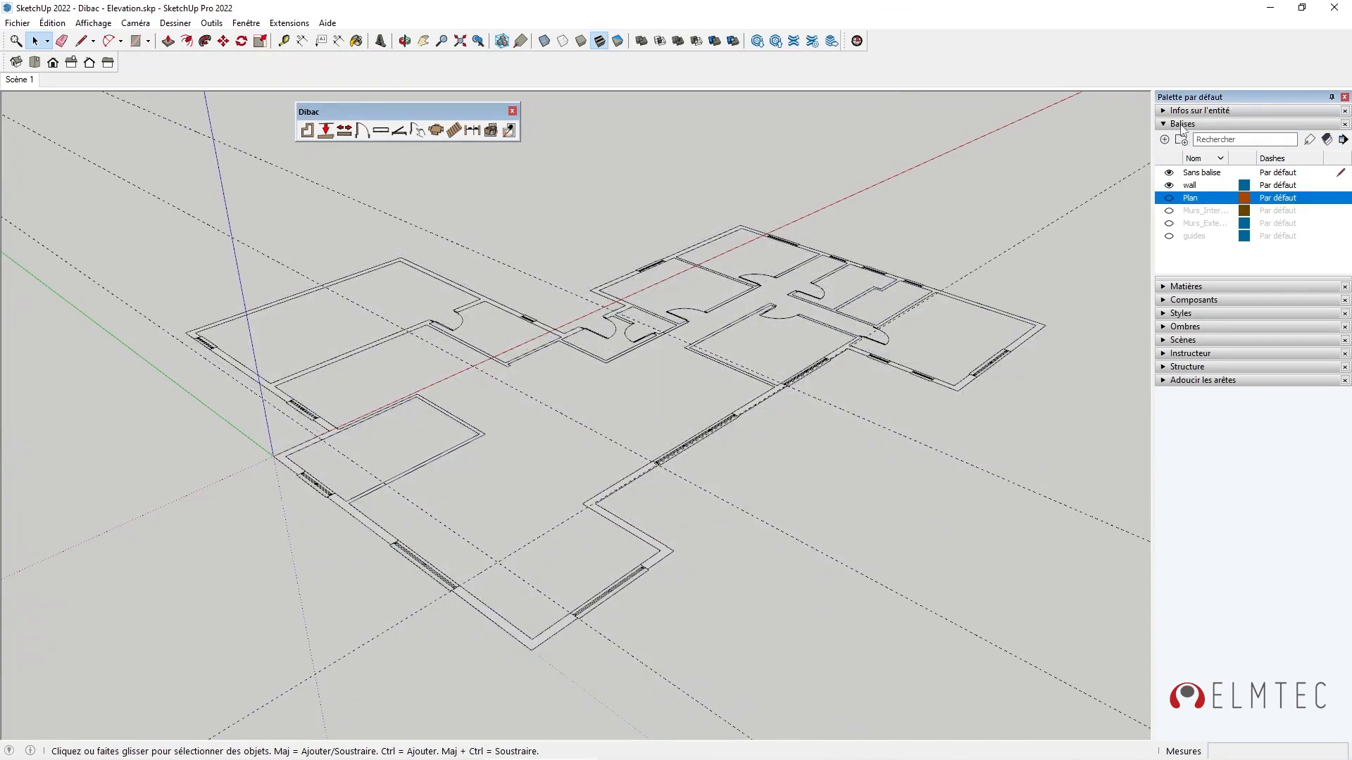
# Delete all construction guides from the model
pyautogui.click(1183, 125)
pyautogui.click(52, 22)
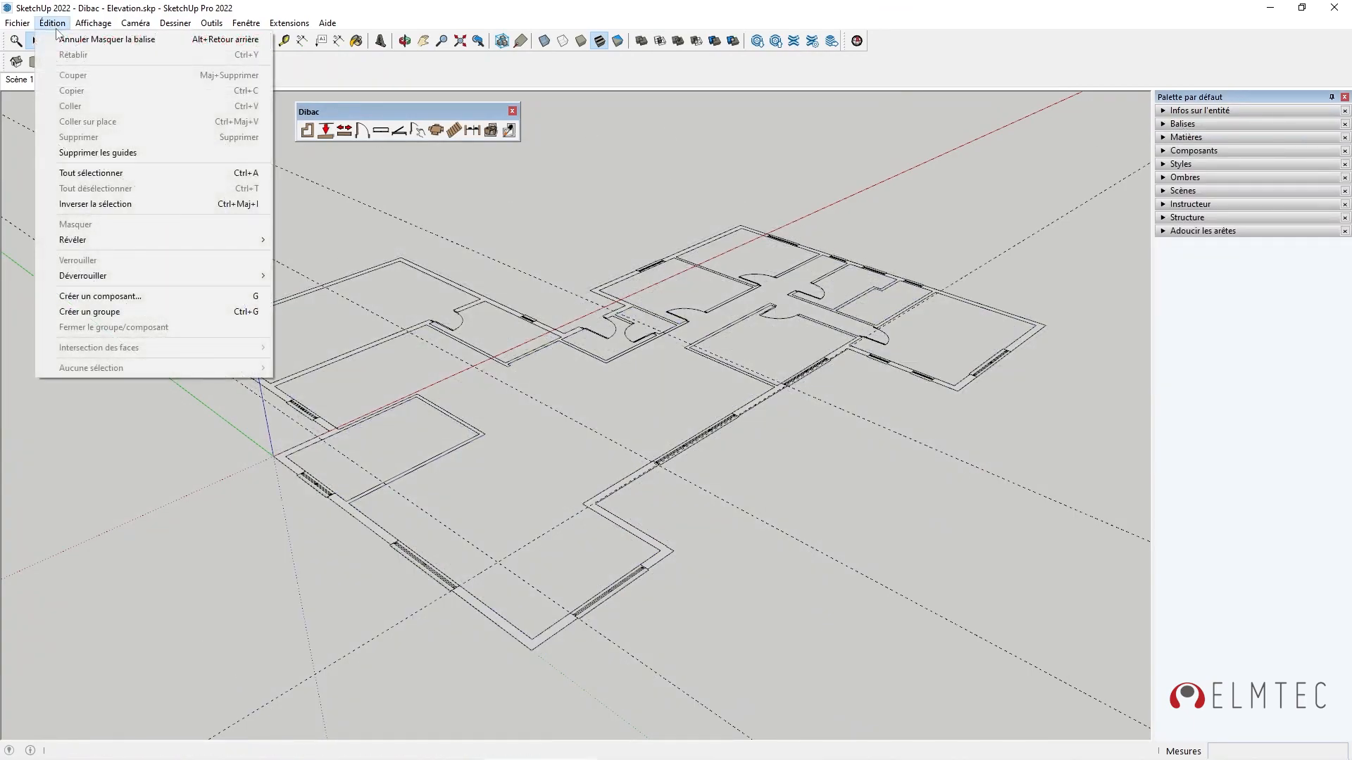
pyautogui.click(124, 152)
# Select the complete 2D floor plan with its walls, windows and doors and make it one group
pyautogui.moveTo(497, 407); pyautogui.dragTo(447, 396, button='middle')
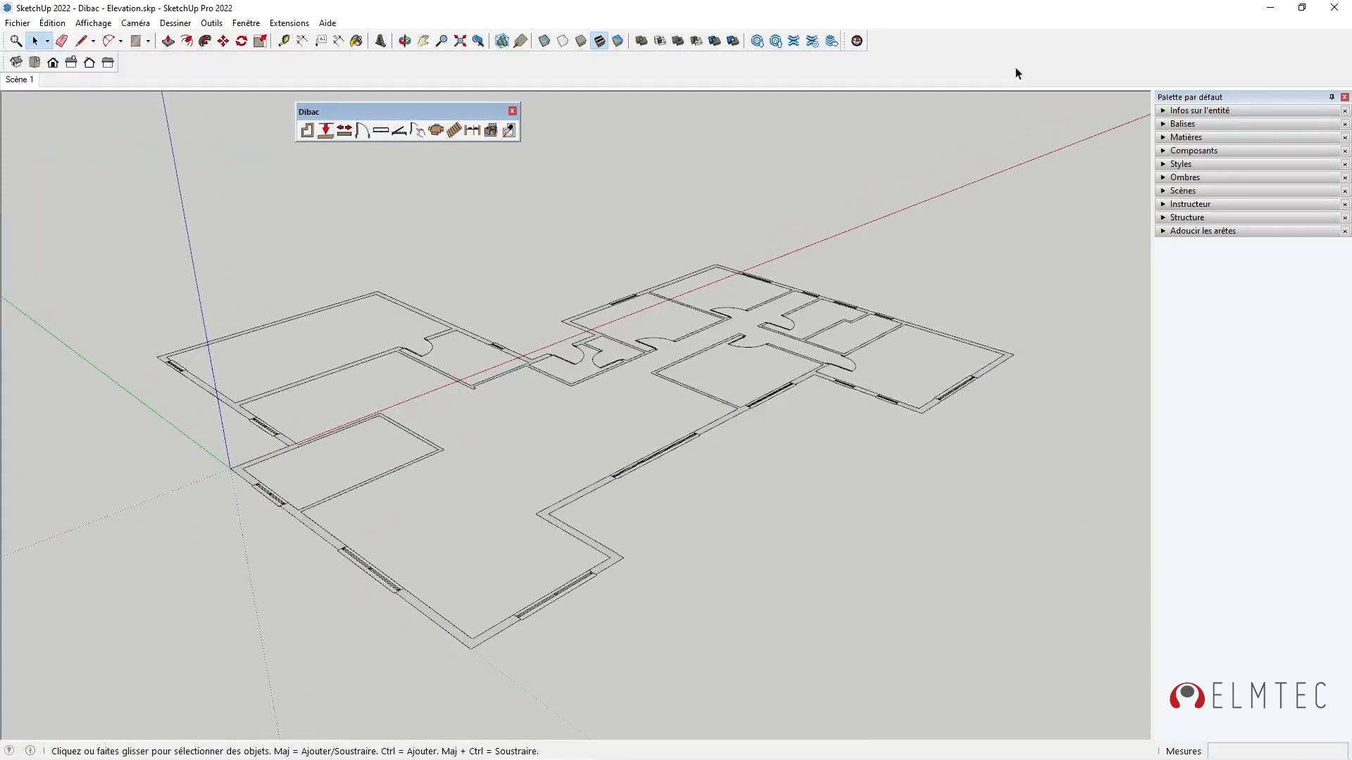
pyautogui.moveTo(108, 194); pyautogui.dragTo(1083, 713)
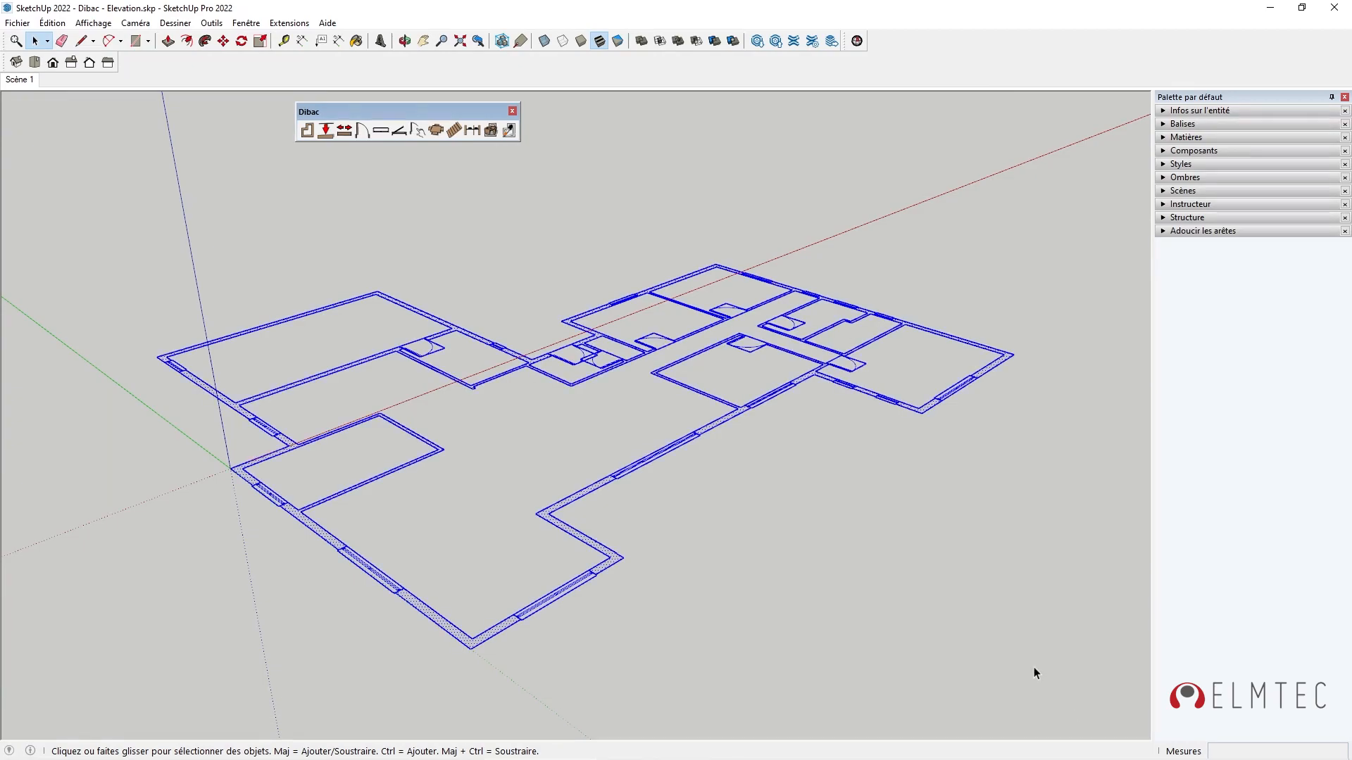
pyautogui.rightClick(766, 400)
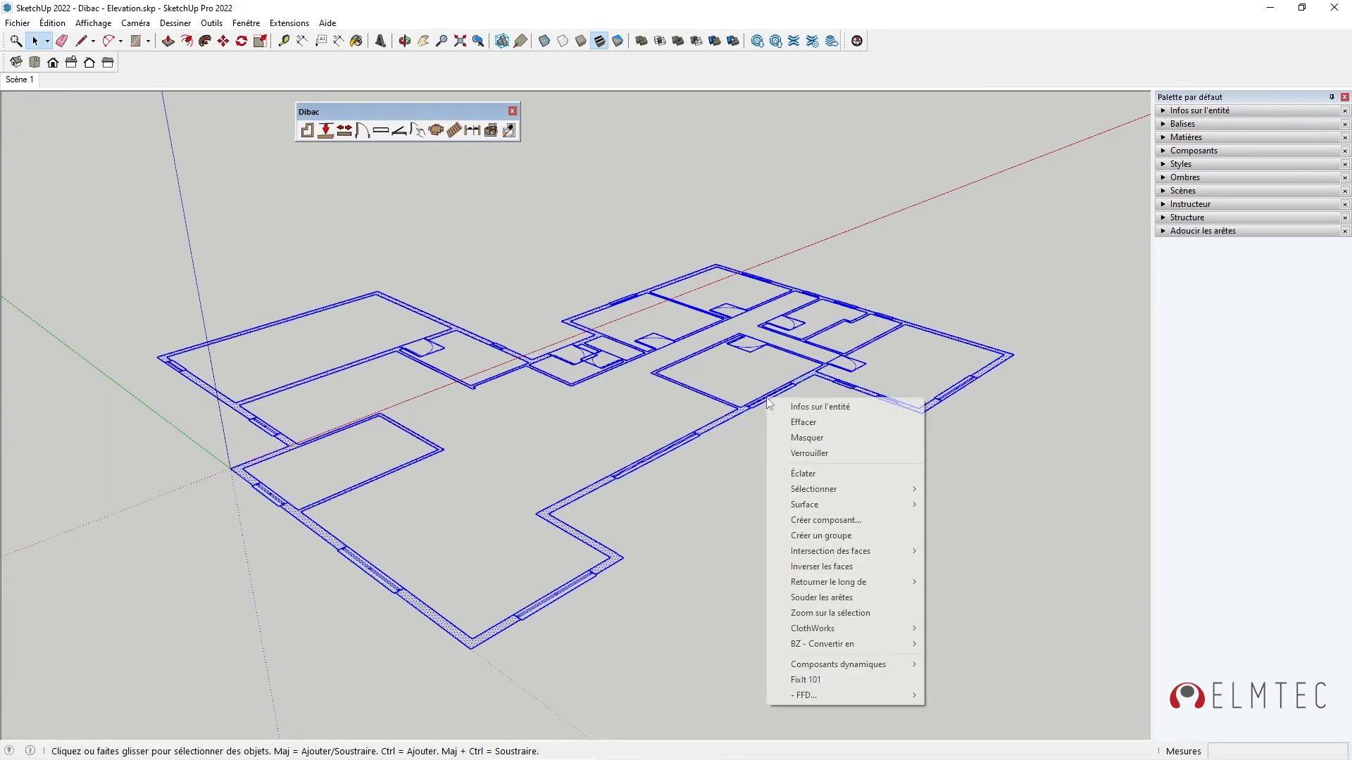
pyautogui.click(828, 538)
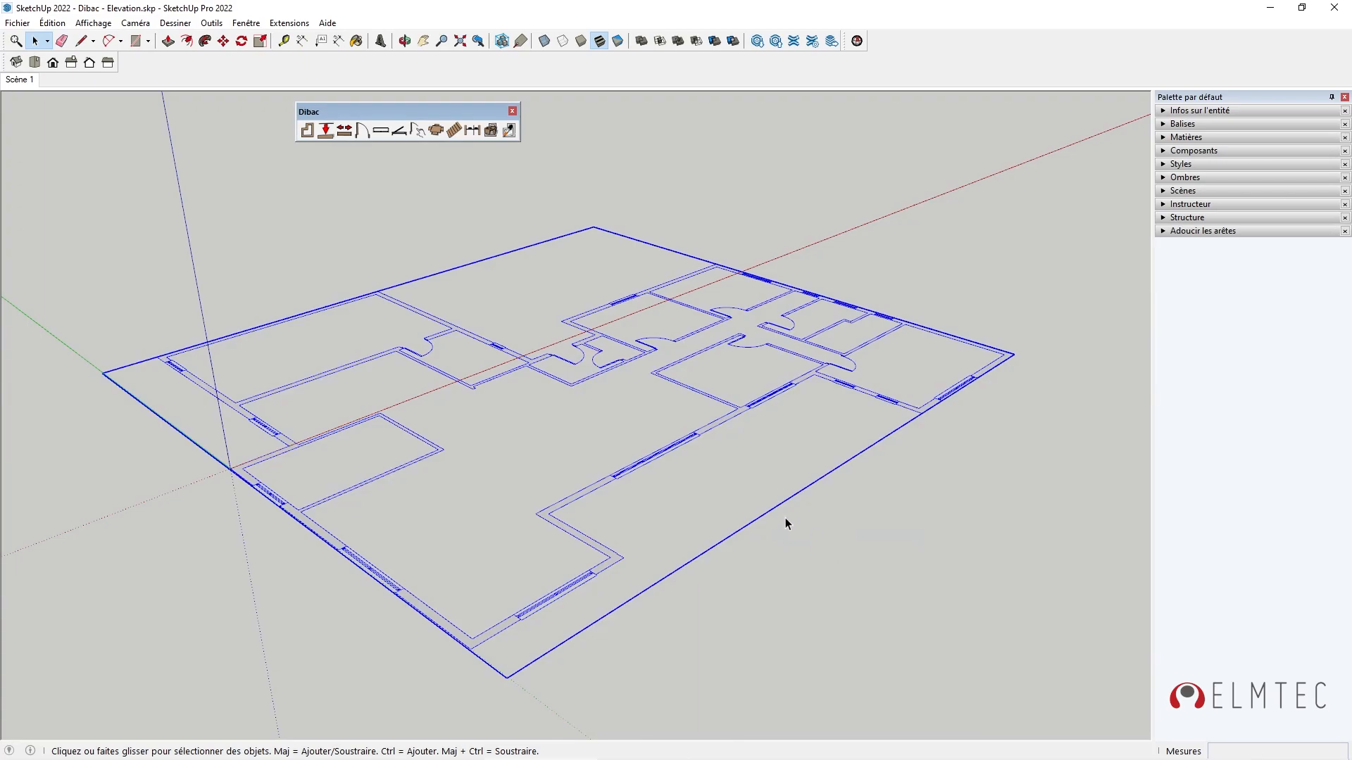
# Convert the grouped floor plan from 2D to 3D with Dibac and view it from the saved Scène 1
pyautogui.click(492, 133)
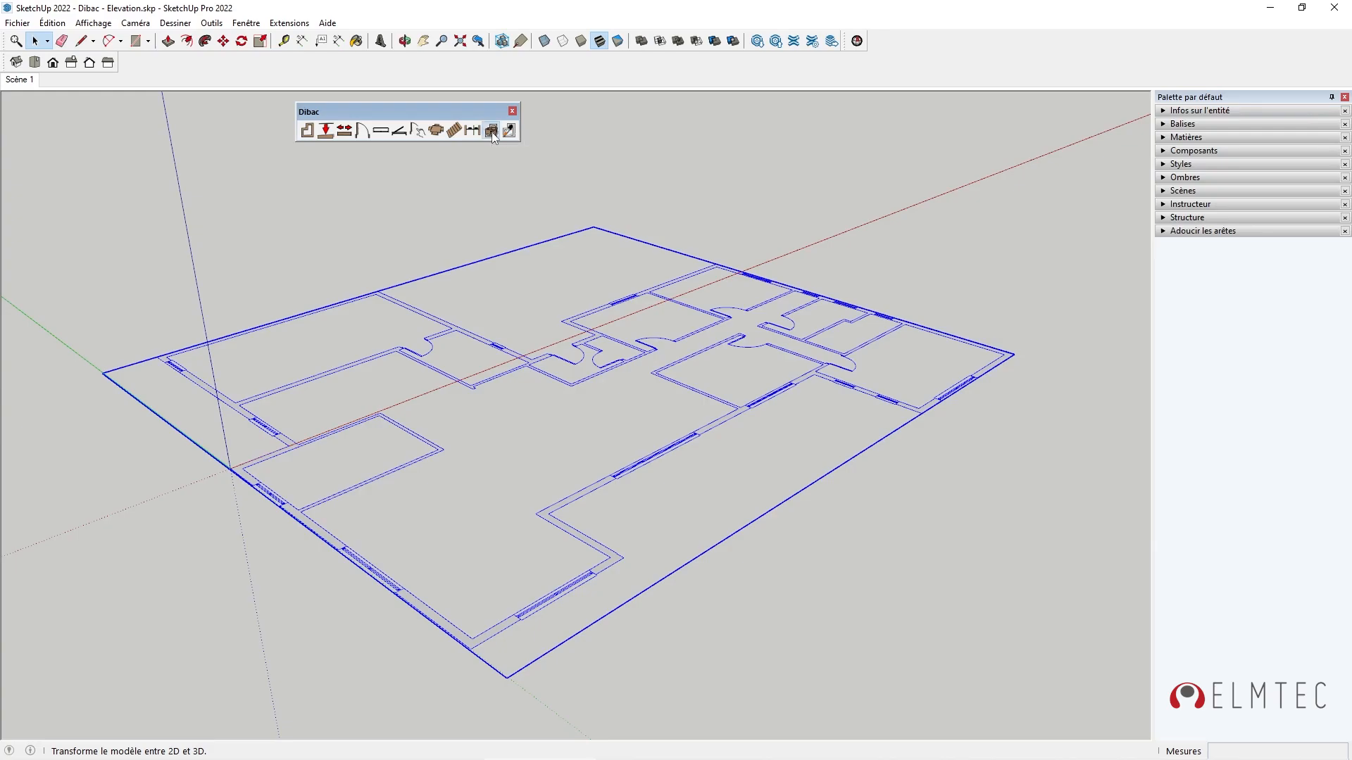
pyautogui.click(873, 316)
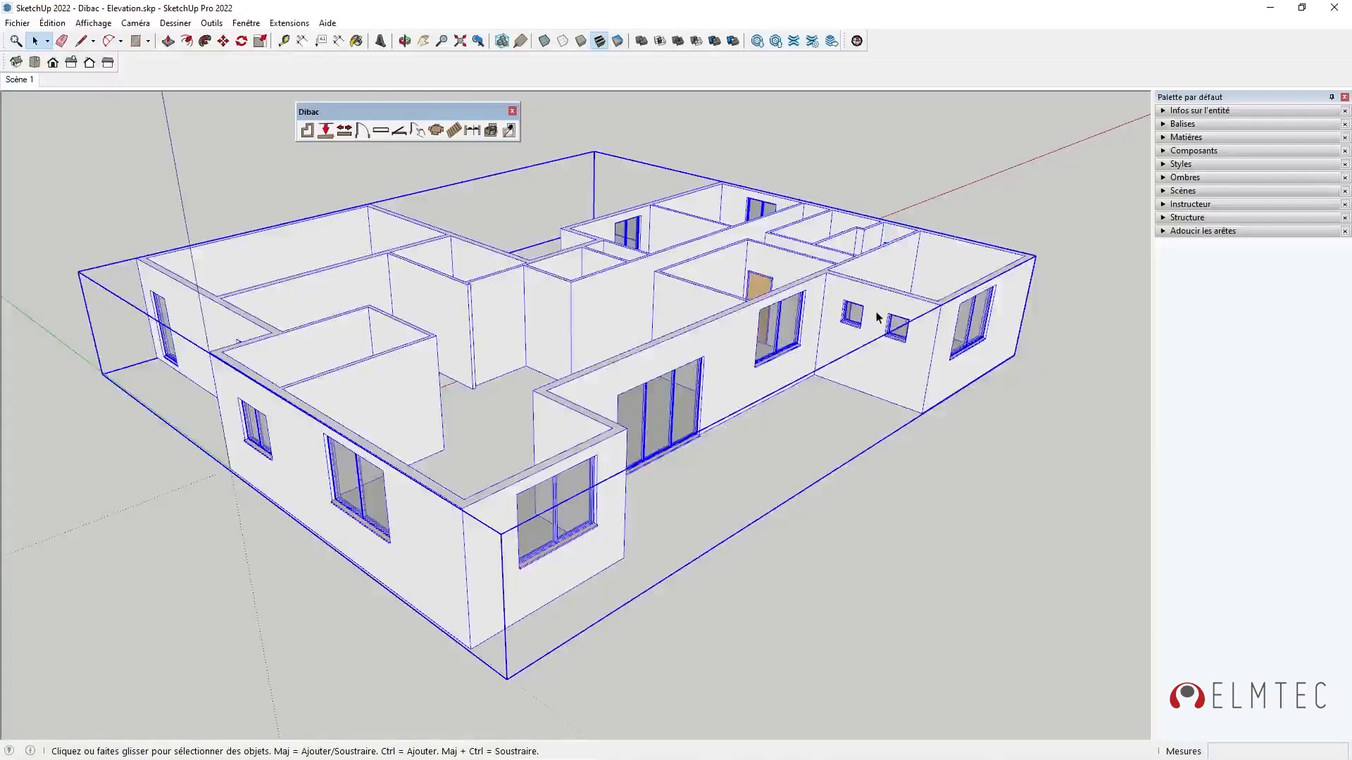
pyautogui.click(21, 80)
pyautogui.click(21, 79)
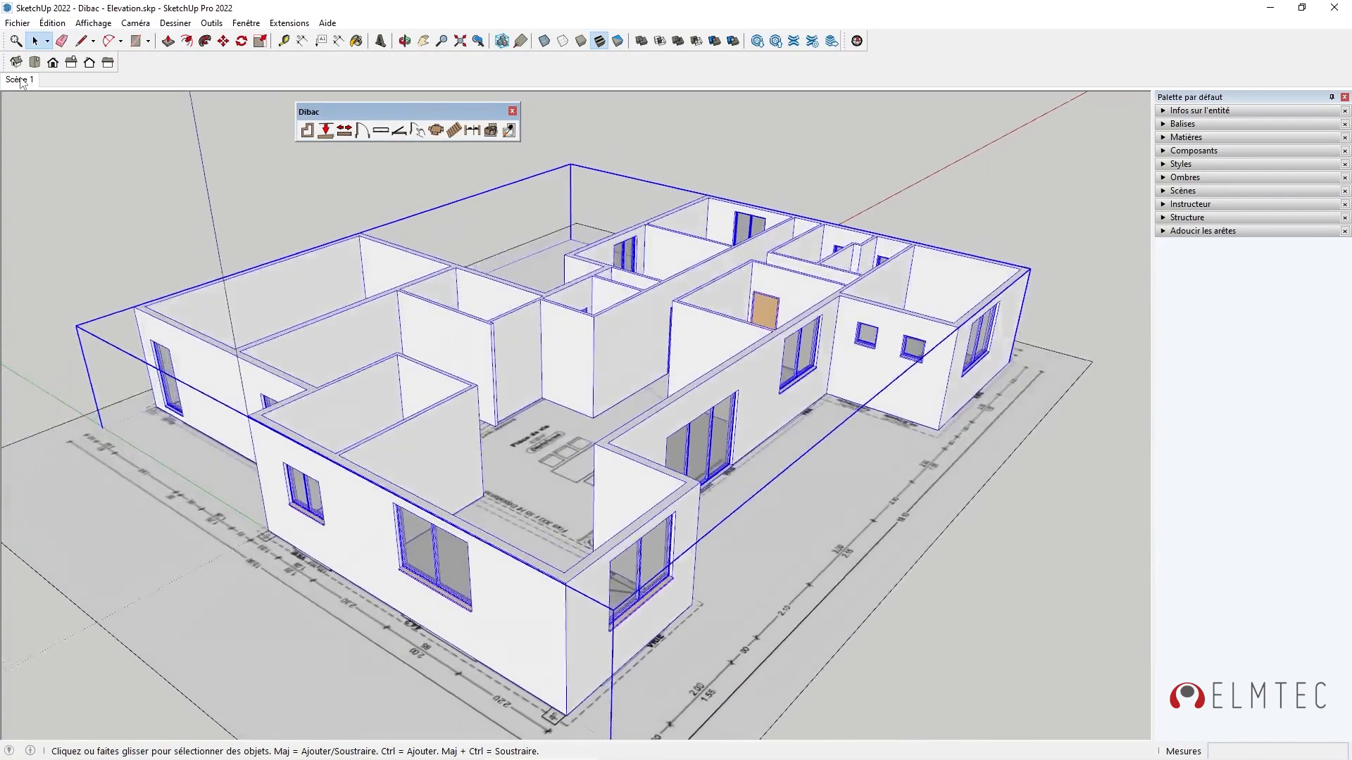
pyautogui.click(639, 321)
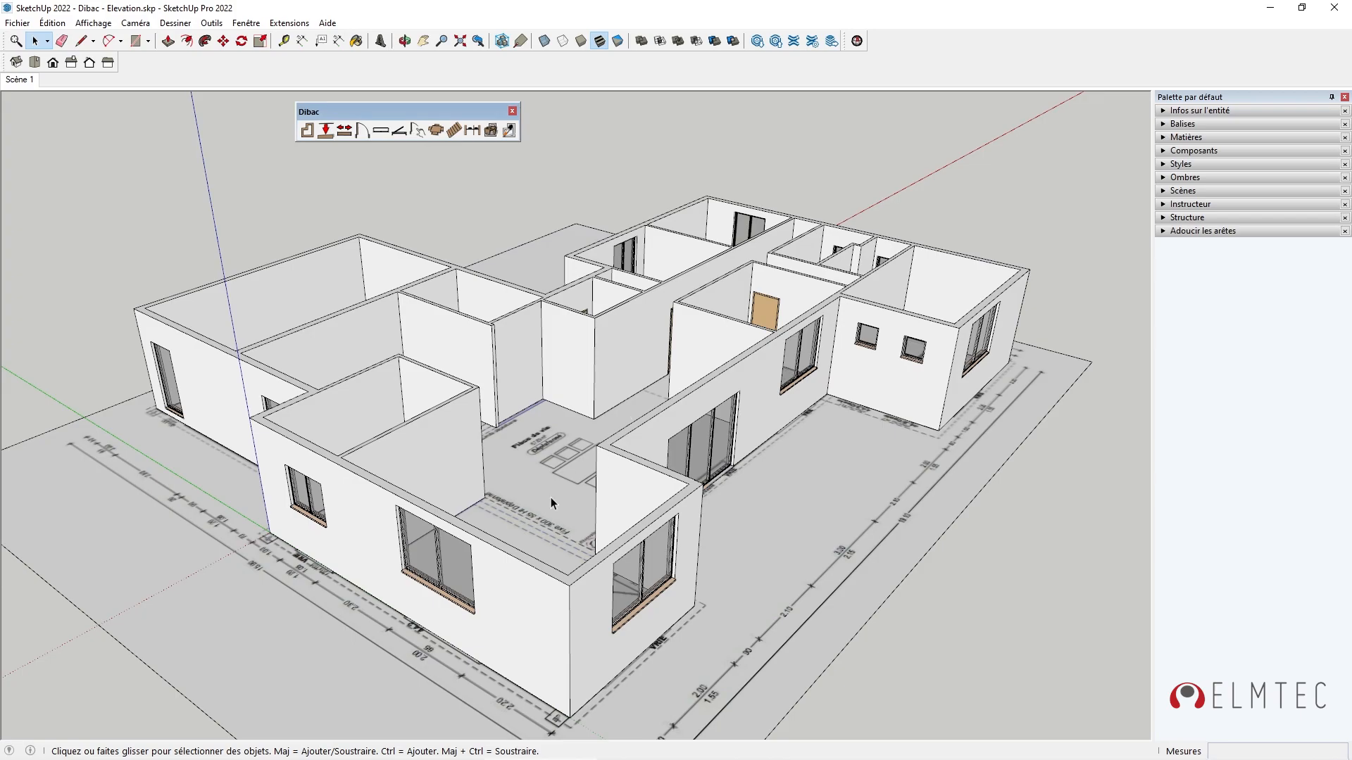
# Enter the house group and move the larger window of the front wall about 113 cm along the green axis toward the corner
pyautogui.doubleClick(441, 566)
pyautogui.click(439, 566)
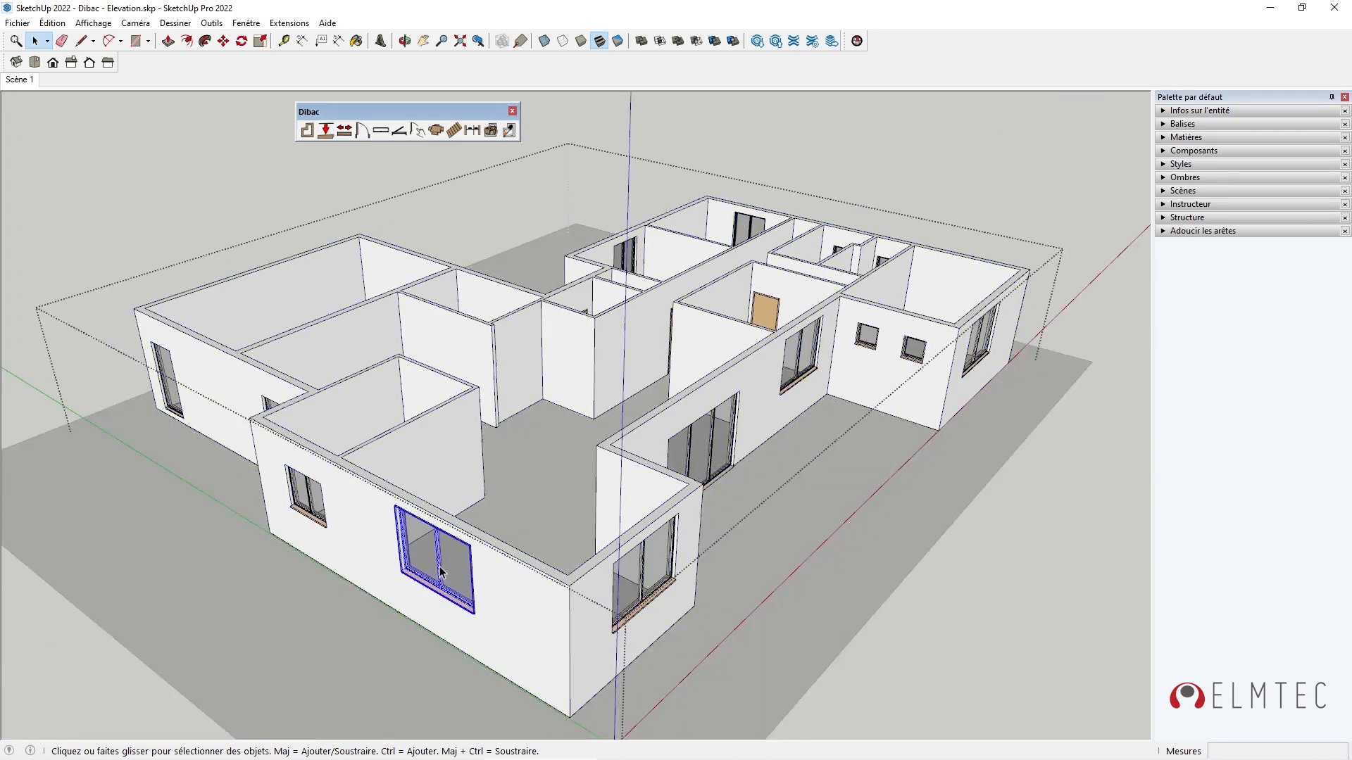
pyautogui.press('m')
pyautogui.click(441, 568)
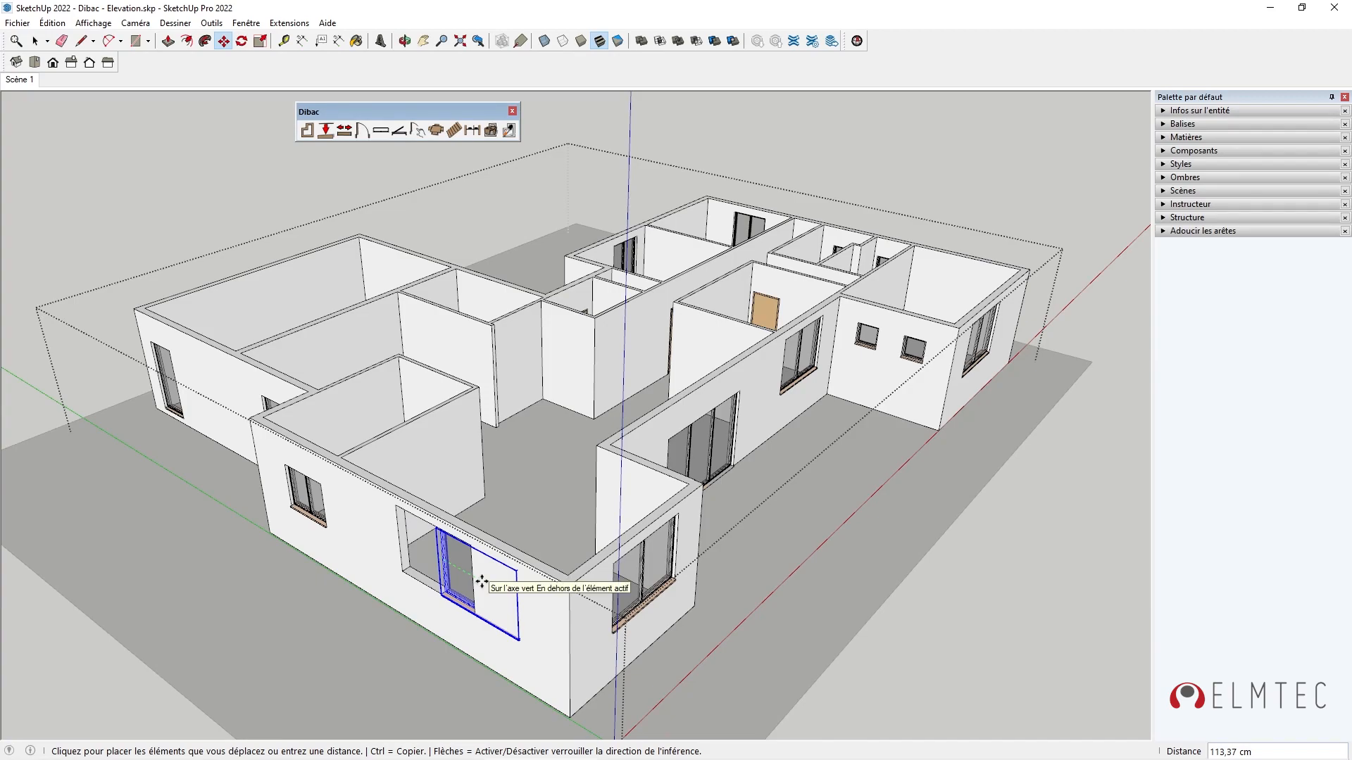
pyautogui.click(482, 581)
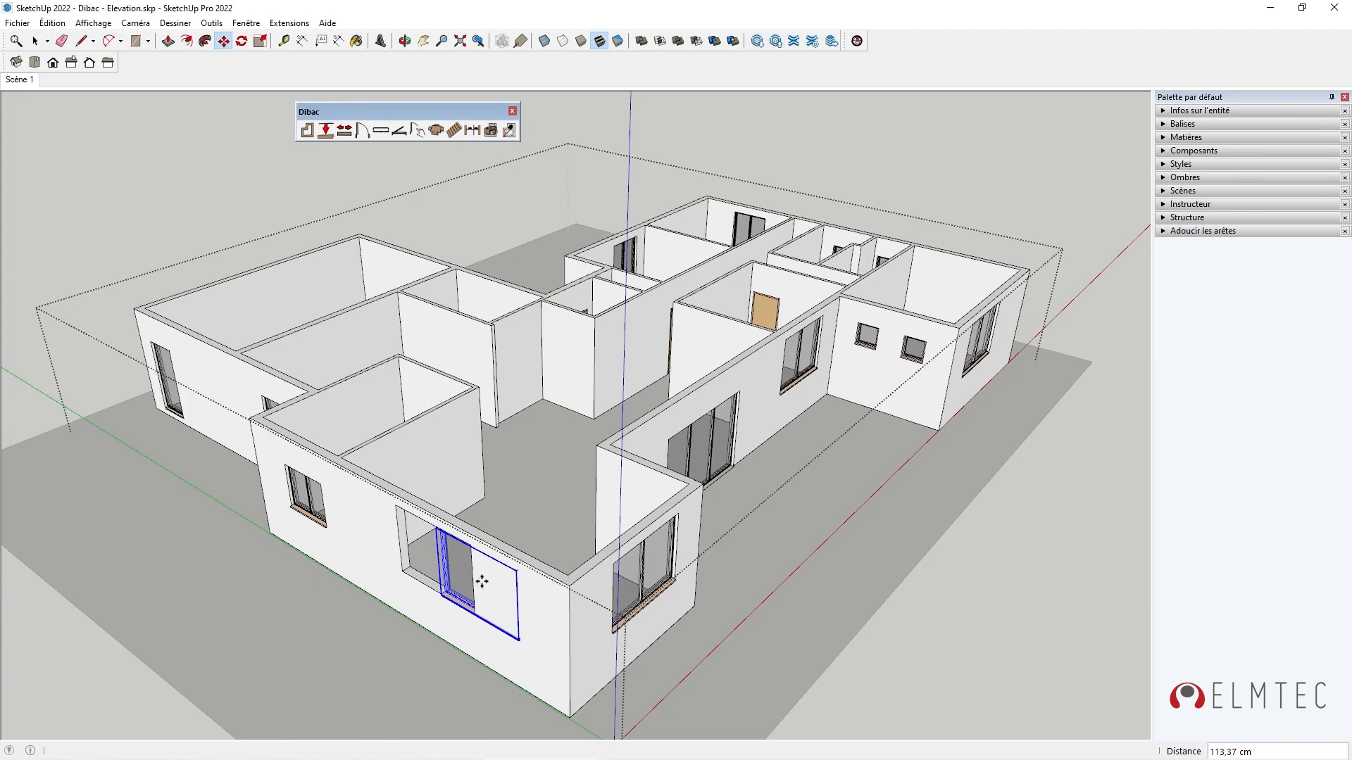
# Convert the model to 2D and back to 3D to update the moved window's wall opening, and recall Scène 1
pyautogui.click(492, 131)
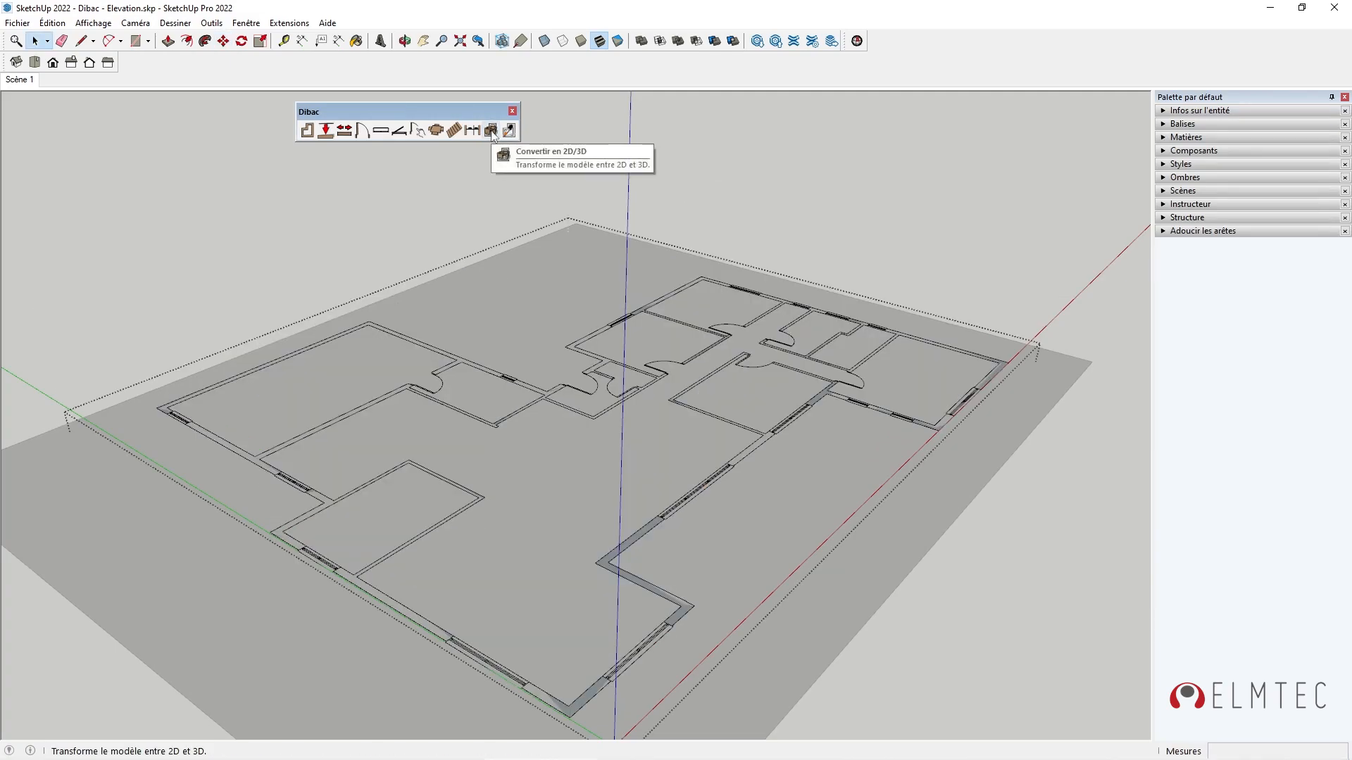
pyautogui.click(492, 131)
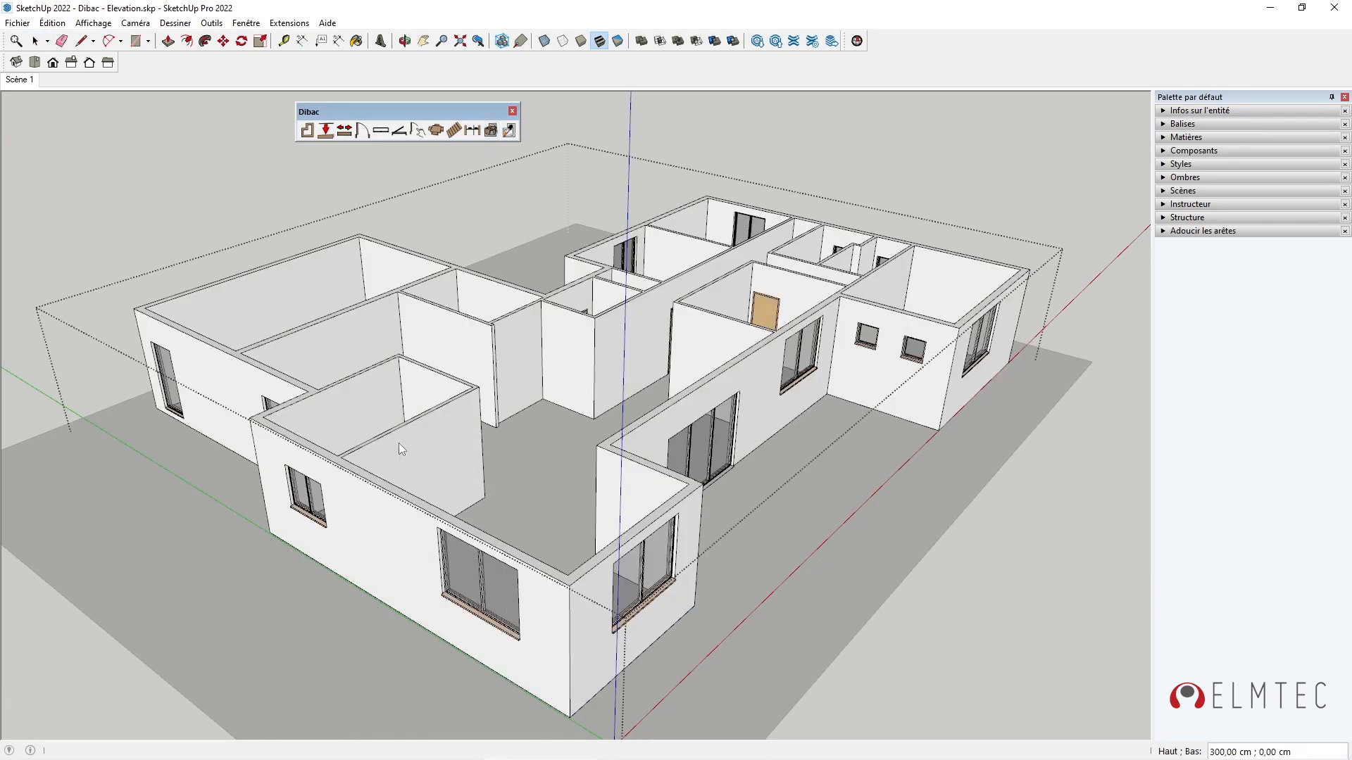
pyautogui.click(25, 82)
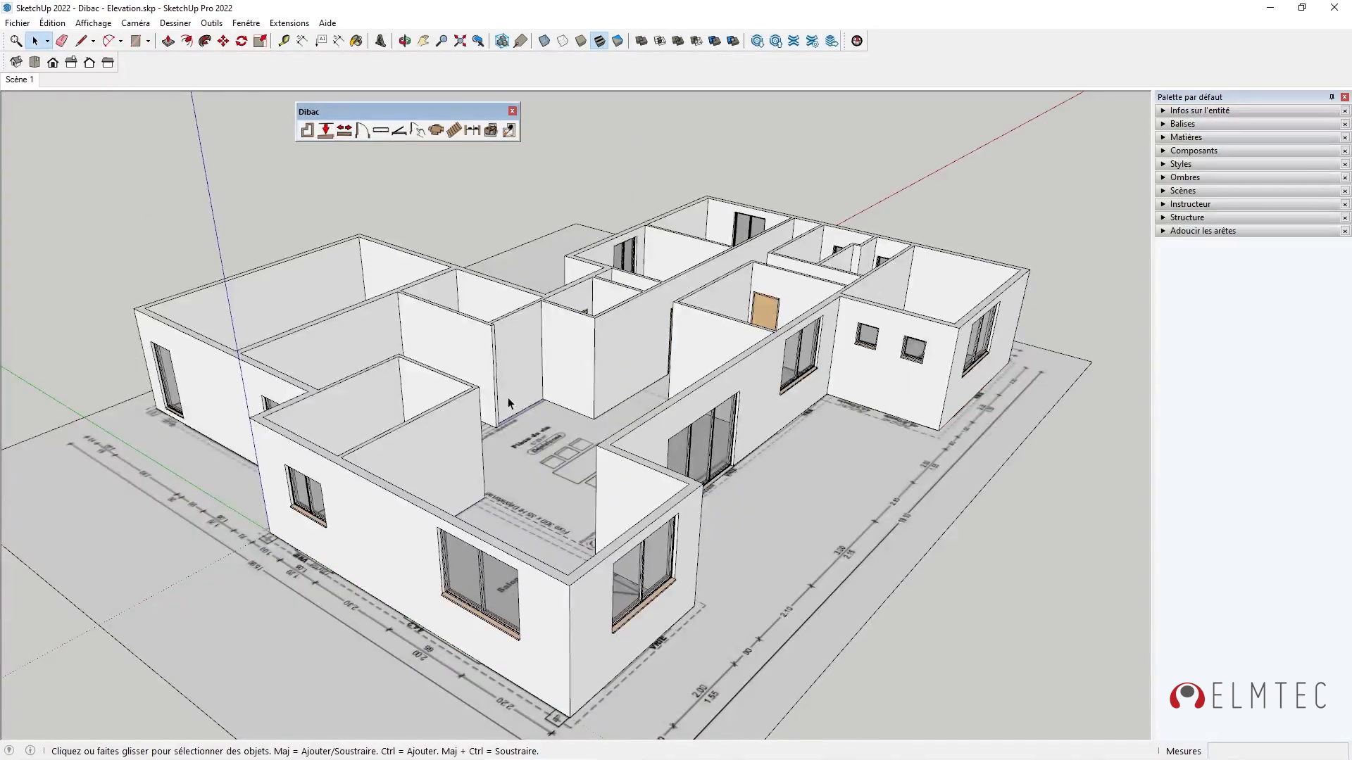
# Display the Dynamic Components tools and activate the Interact tool
pyautogui.moveTo(623, 412); pyautogui.dragTo(921, 149, button='middle')
pyautogui.rightClick(977, 50)
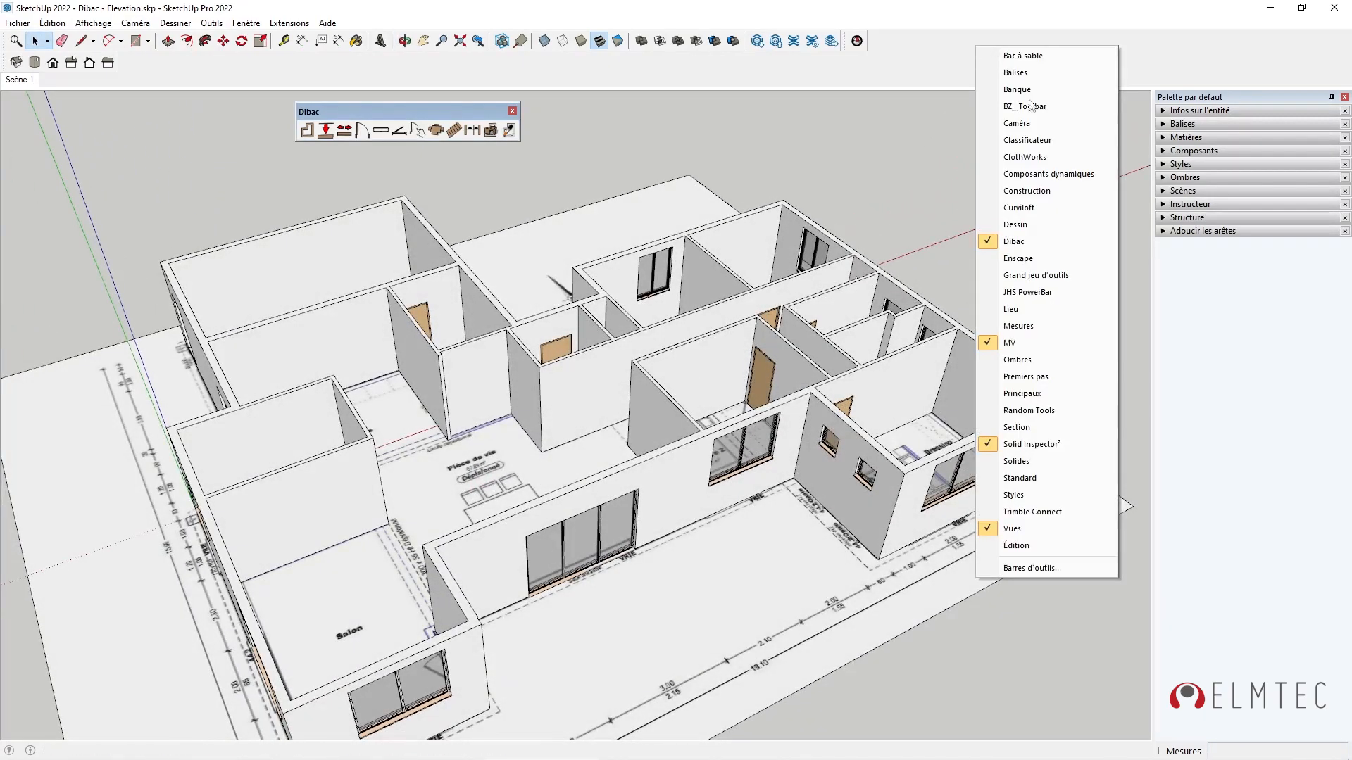
pyautogui.click(1050, 176)
pyautogui.moveTo(717, 437); pyautogui.dragTo(651, 478, button='middle')
pyautogui.click(536, 134)
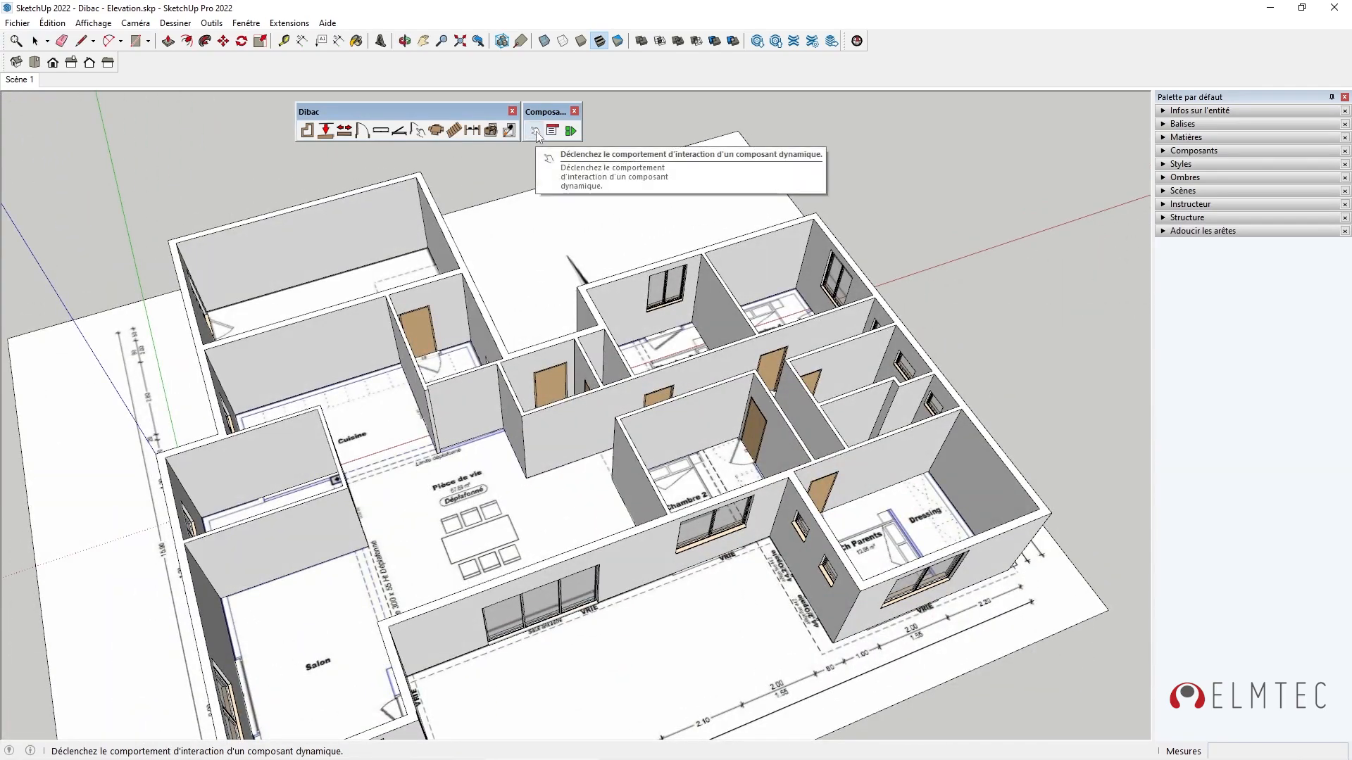
# Swing open the Cellier, entrance, Ch Parents and corridor bedroom doors with the Interact tool
pyautogui.moveTo(538, 325); pyautogui.dragTo(499, 371, button='middle')
pyautogui.scroll(3, 499, 368)
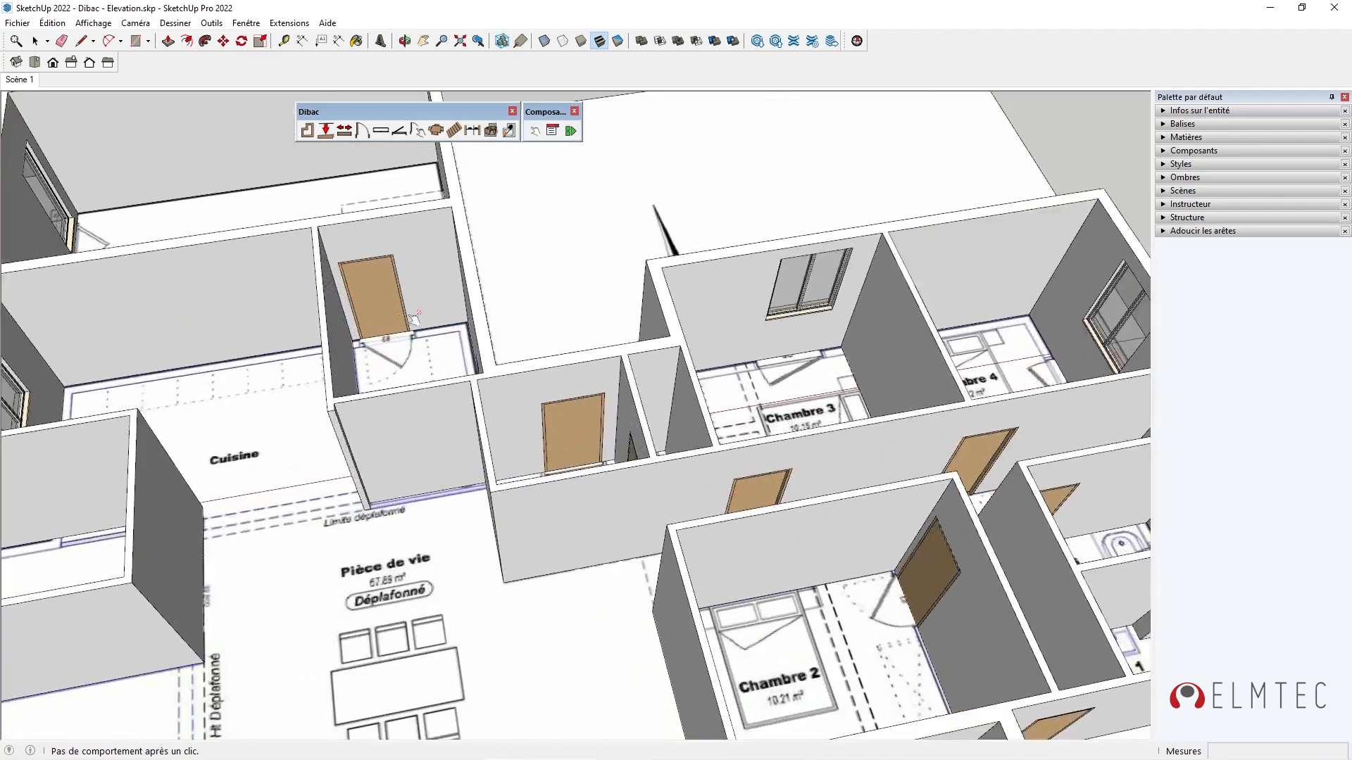
pyautogui.click(387, 318)
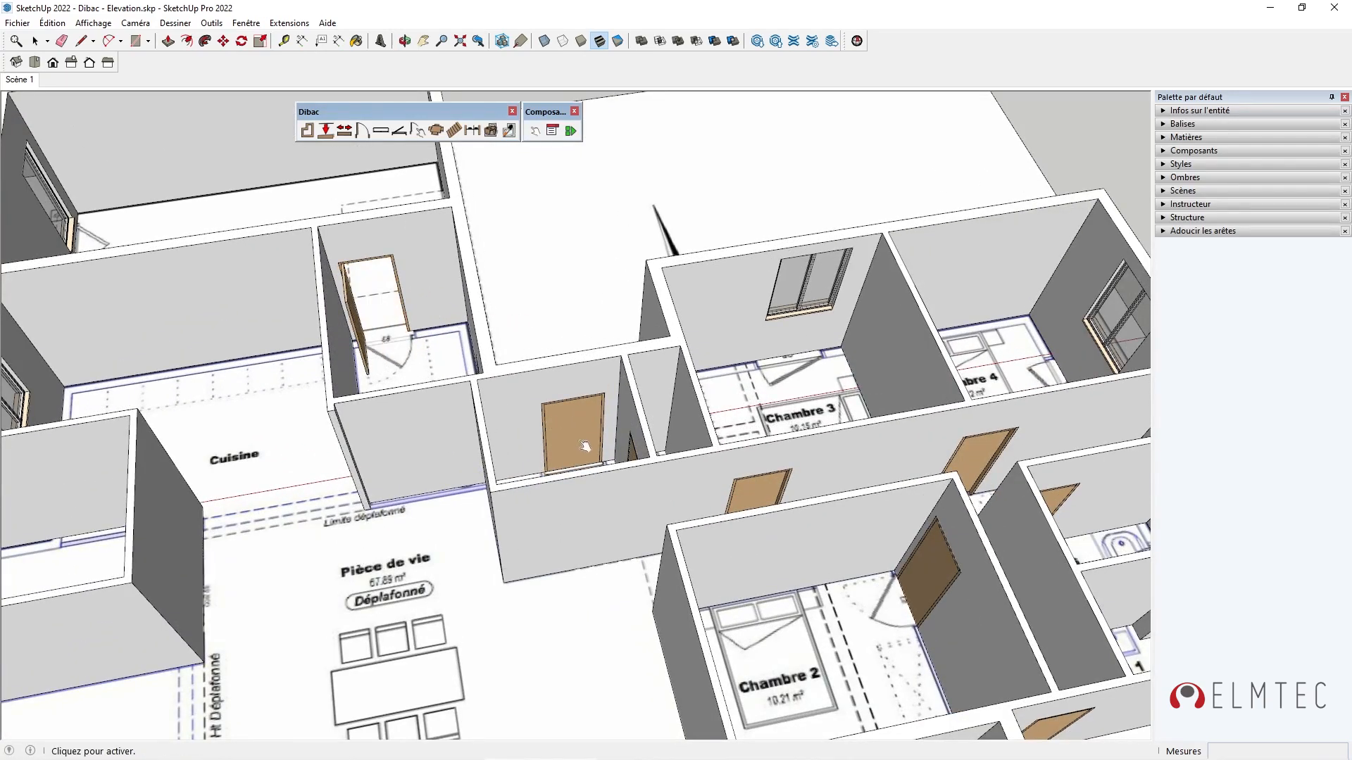
pyautogui.click(573, 428)
pyautogui.scroll(-3, 496, 316)
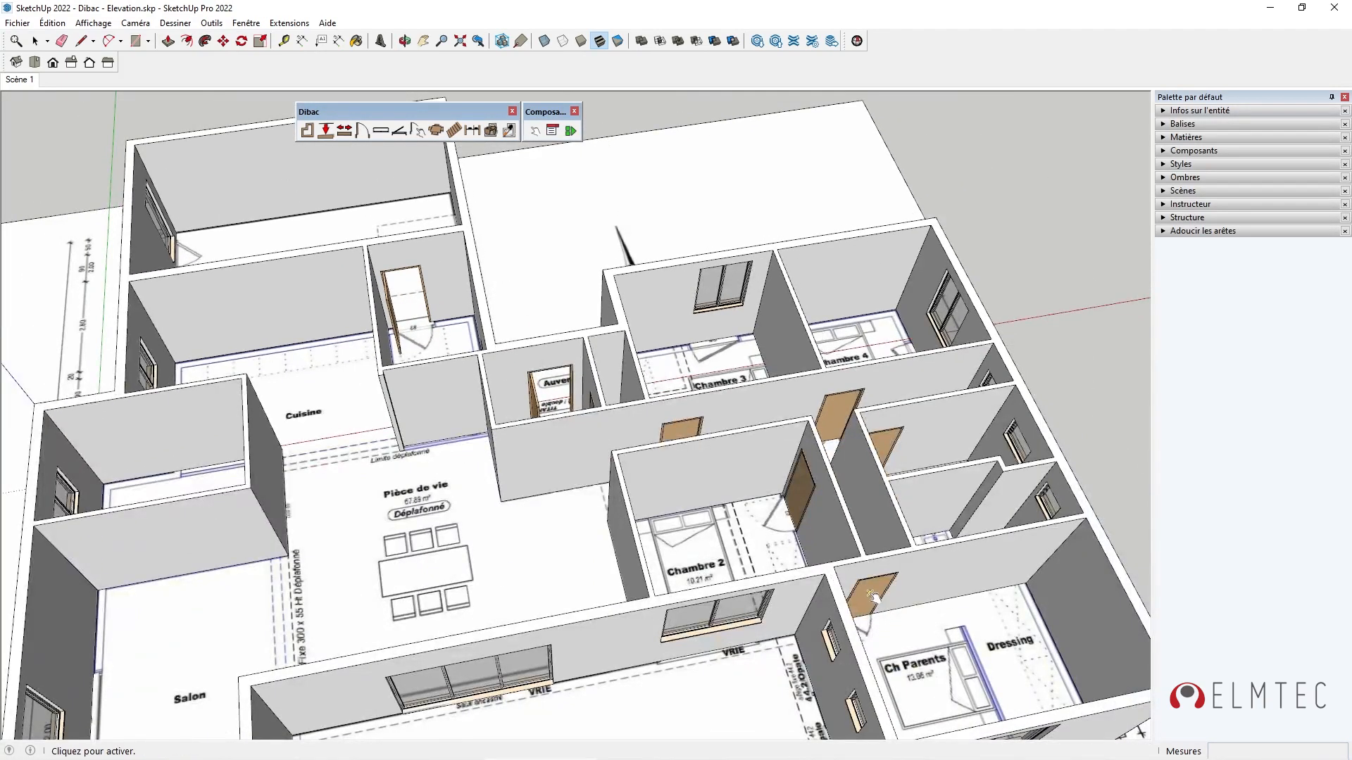
pyautogui.click(879, 604)
pyautogui.scroll(2, 648, 450)
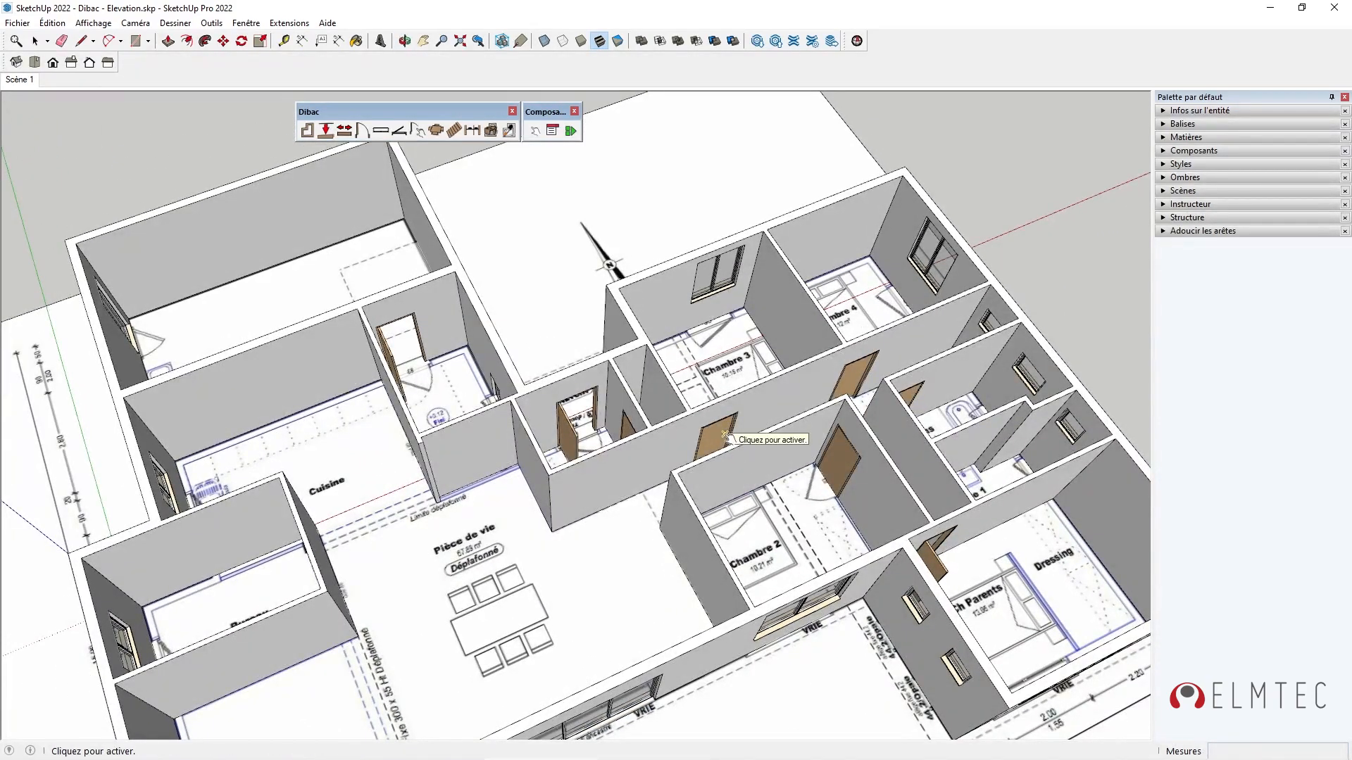
pyautogui.click(719, 442)
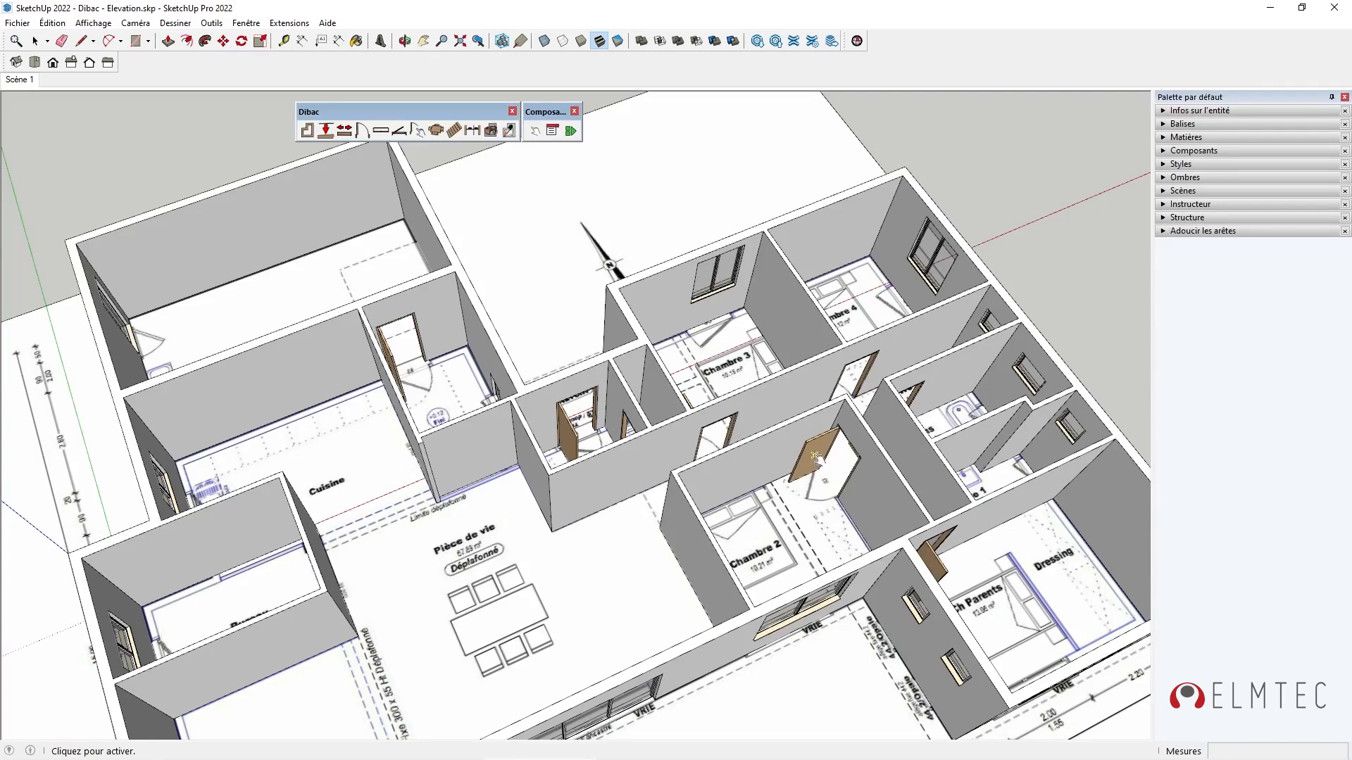
# Close the opened corridor, entrance and Cellier doors with the Interact tool
pyautogui.click(817, 458)
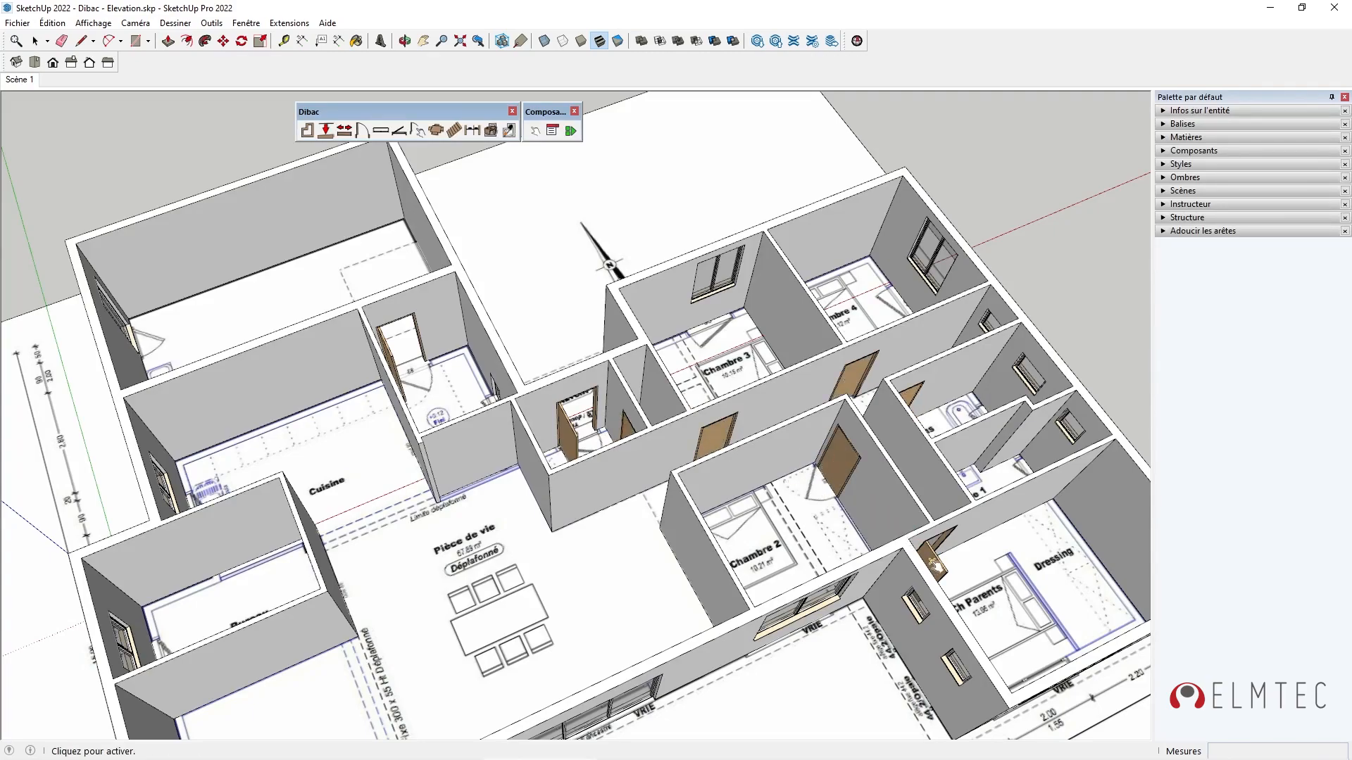
pyautogui.click(561, 425)
pyautogui.click(399, 359)
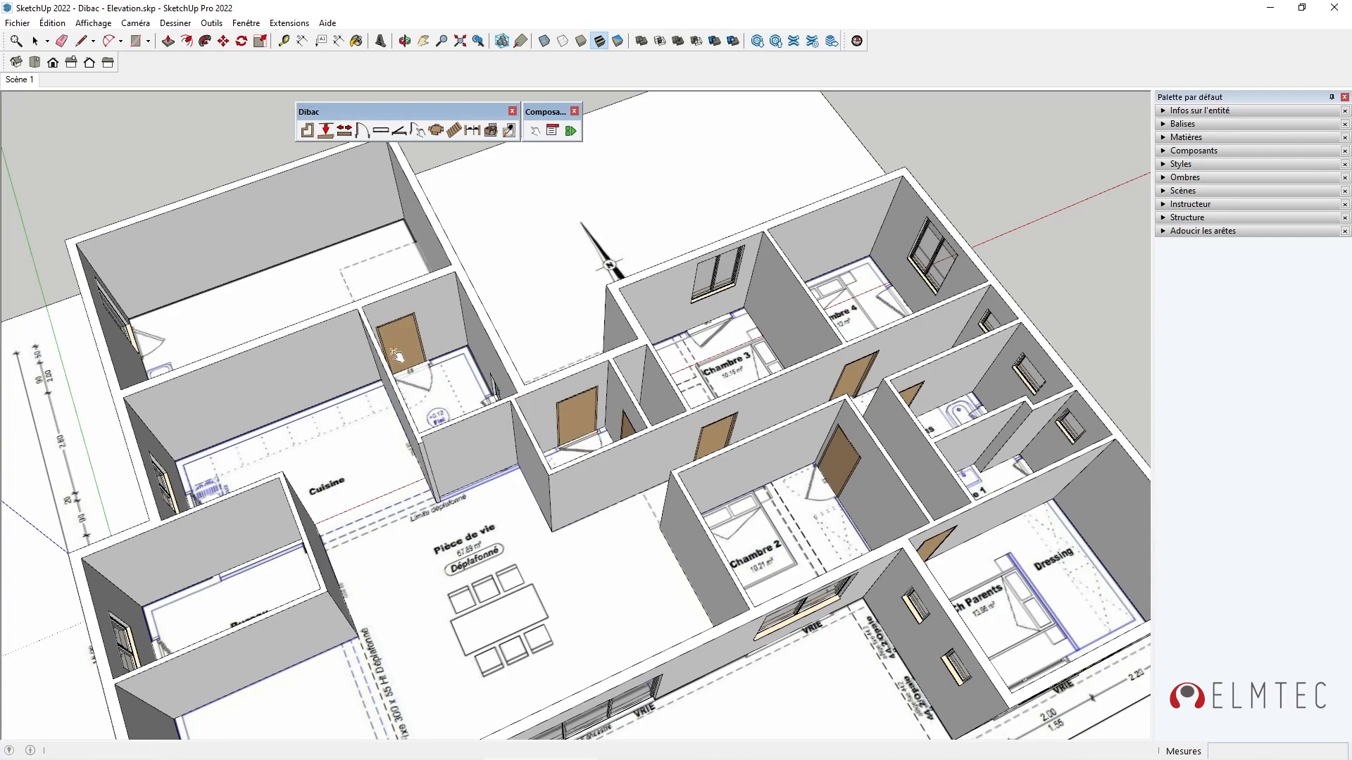
# Recall Scène 1, hide the Plan tag and convert the house group to 2D with Dibac
pyautogui.click(13, 80)
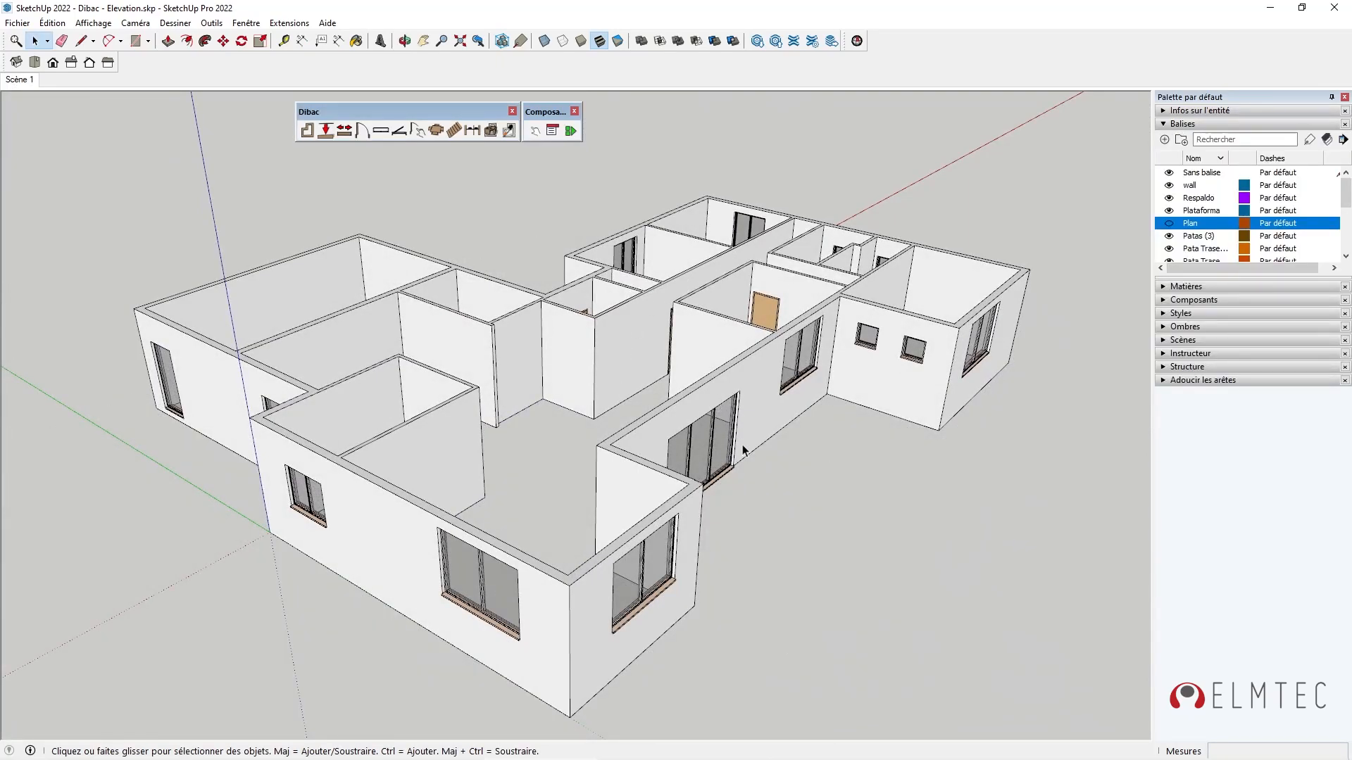
pyautogui.moveTo(719, 428); pyautogui.dragTo(594, 486, button='middle')
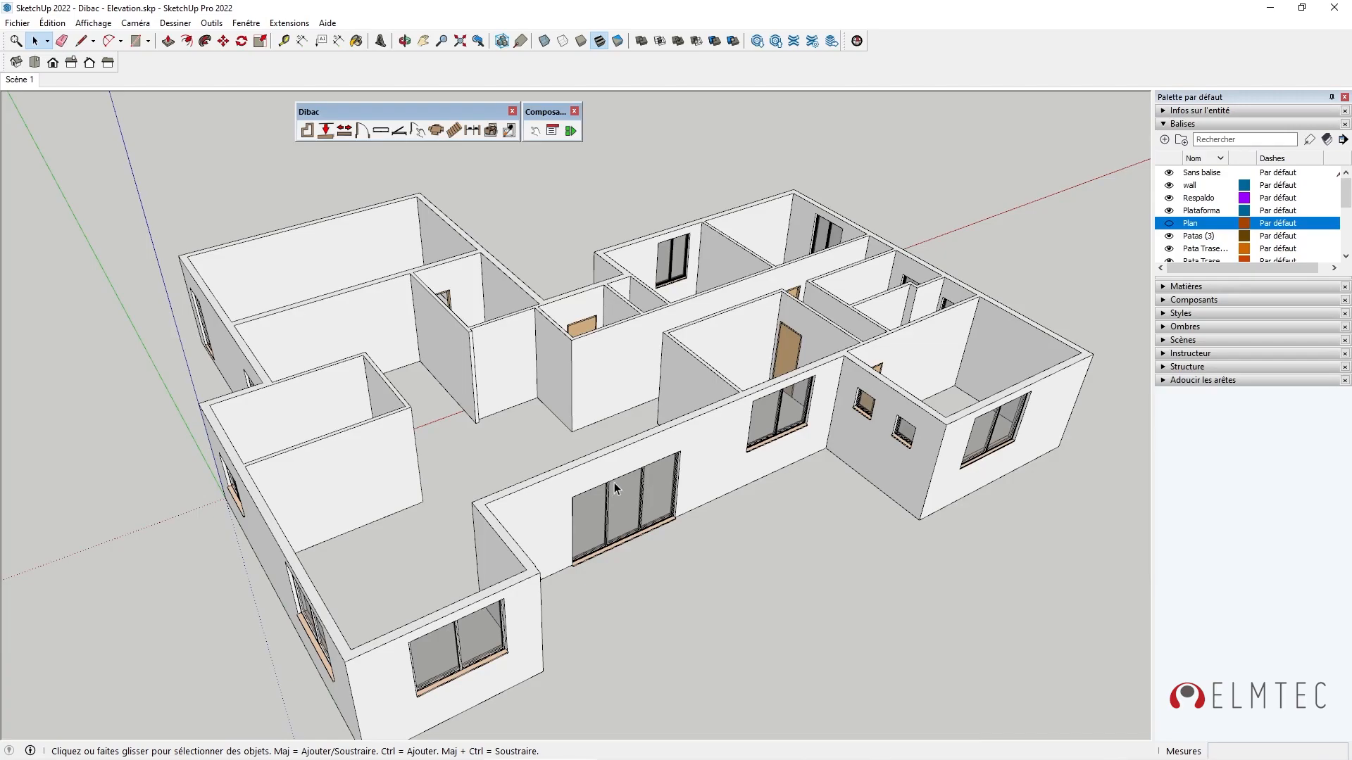
pyautogui.click(690, 451)
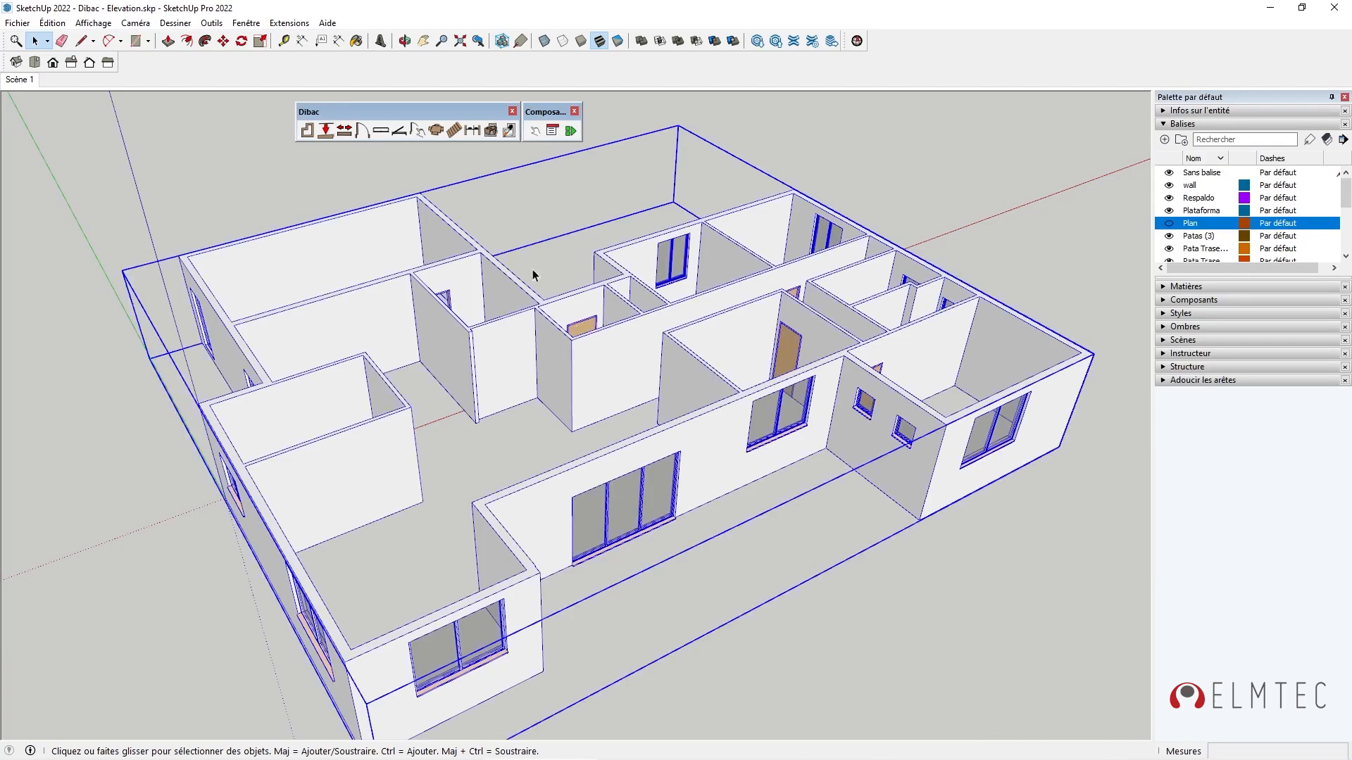
pyautogui.click(491, 133)
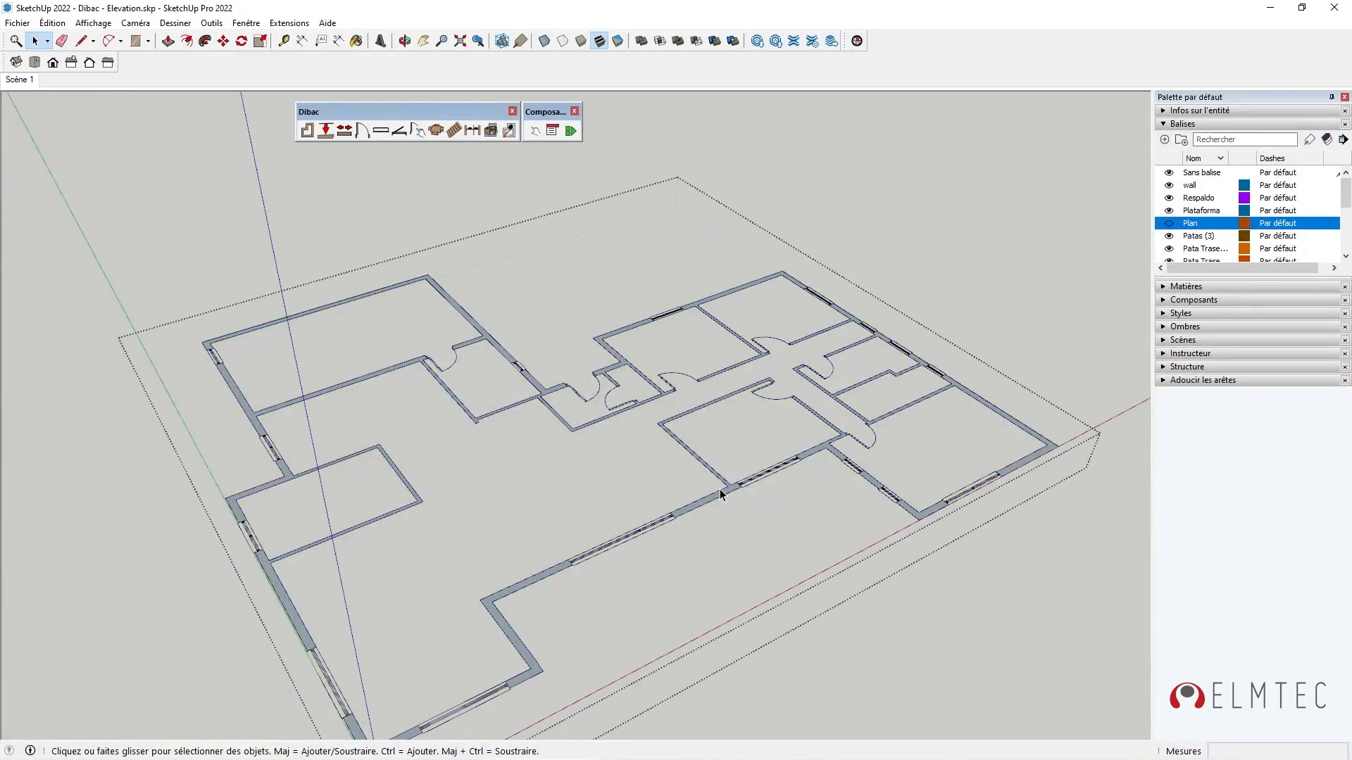
# Insert the Buffet_4P.skp component from the Dibac library in the Salon, against its partition wall
pyautogui.click(436, 131)
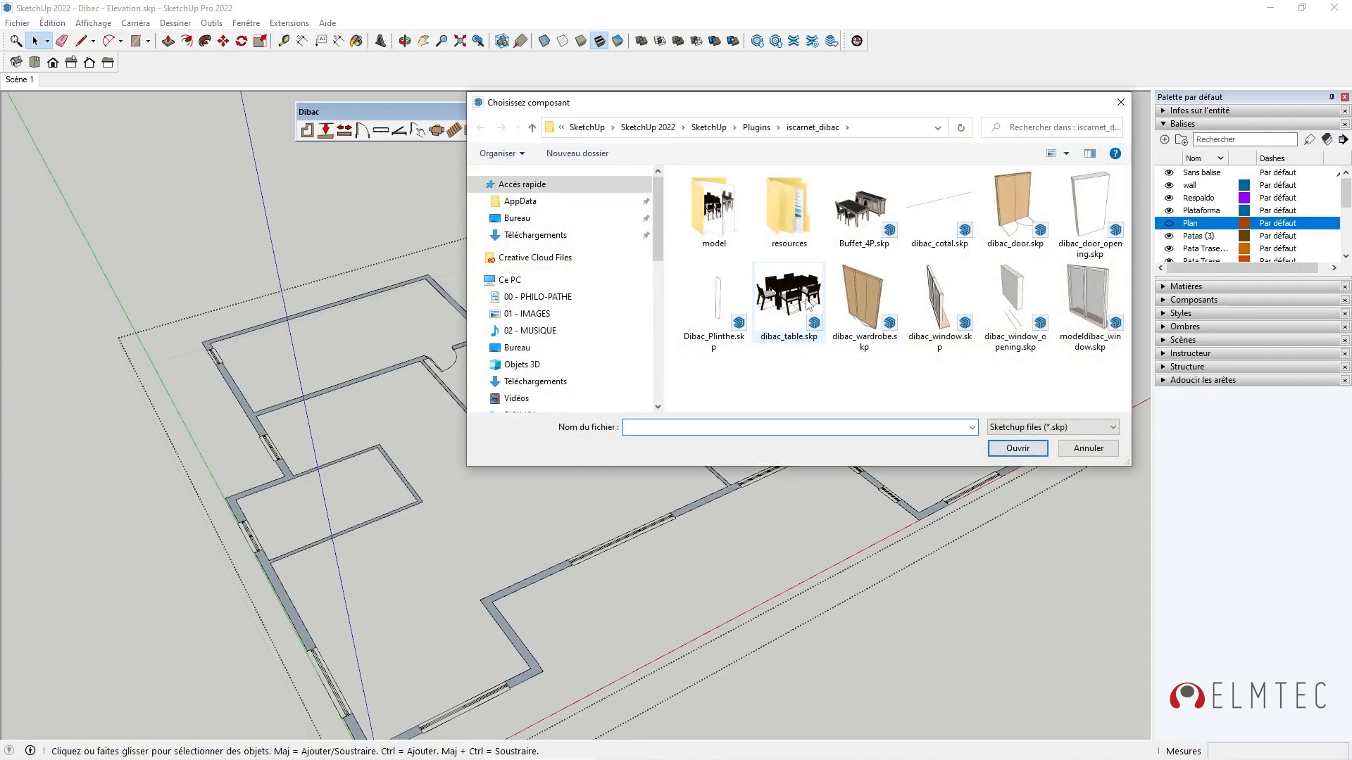
pyautogui.click(860, 216)
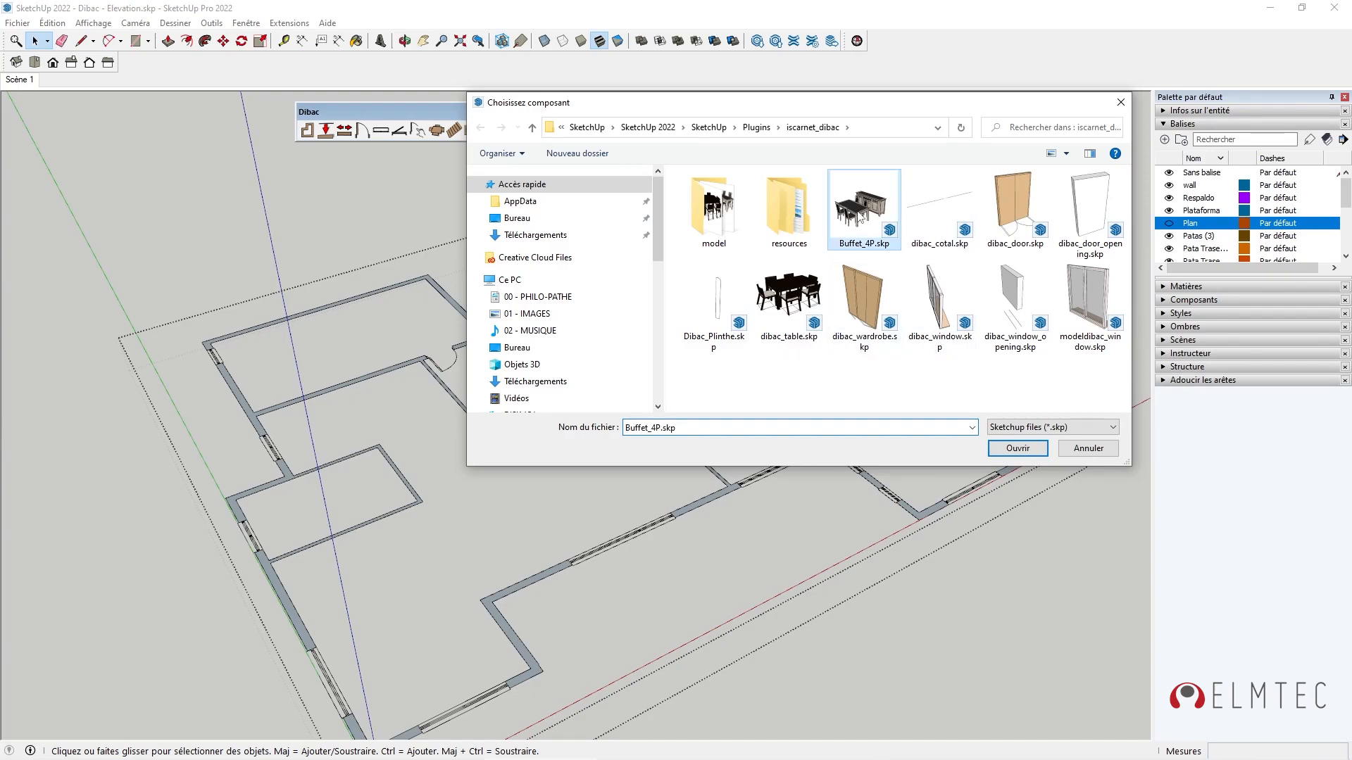
pyautogui.click(1017, 448)
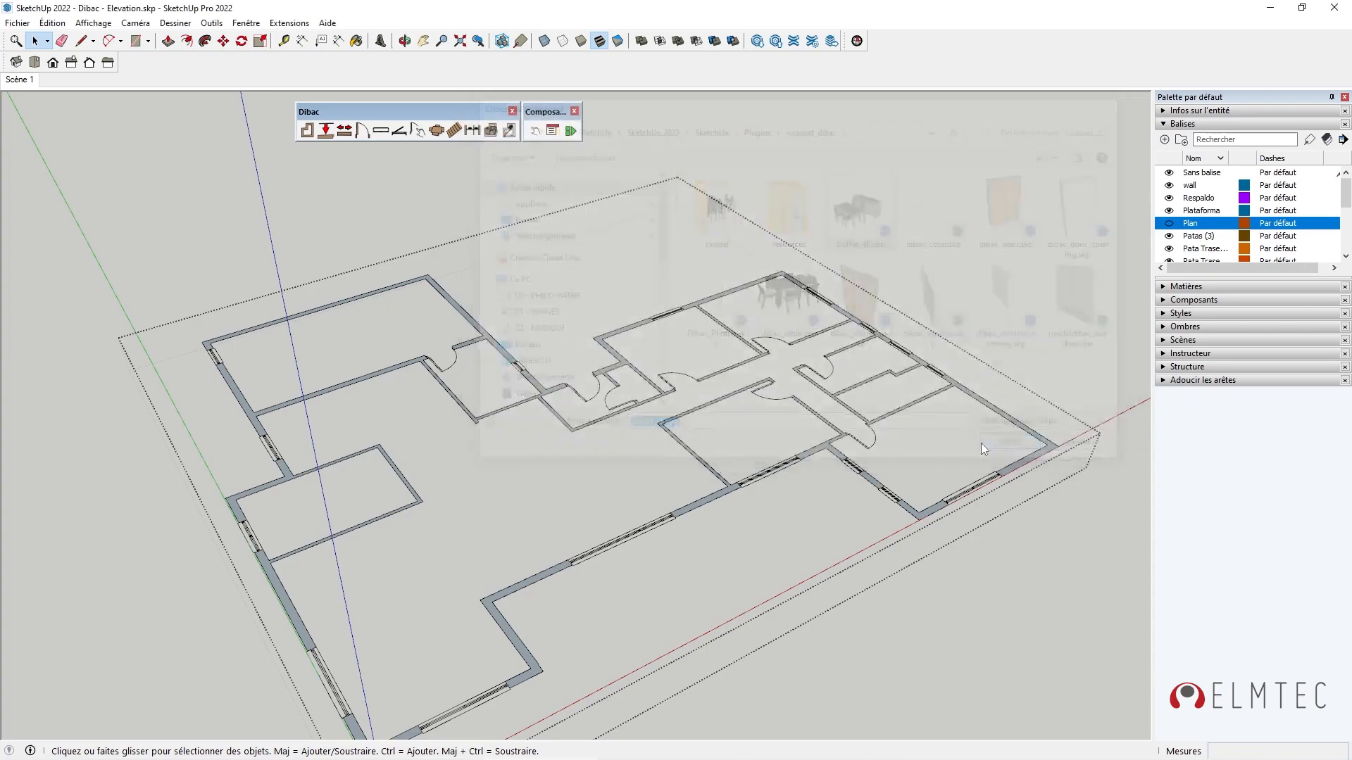
pyautogui.click(324, 566)
# Leave the group, select it and convert the furnished plan to 3D with Dibac
pyautogui.click(718, 492)
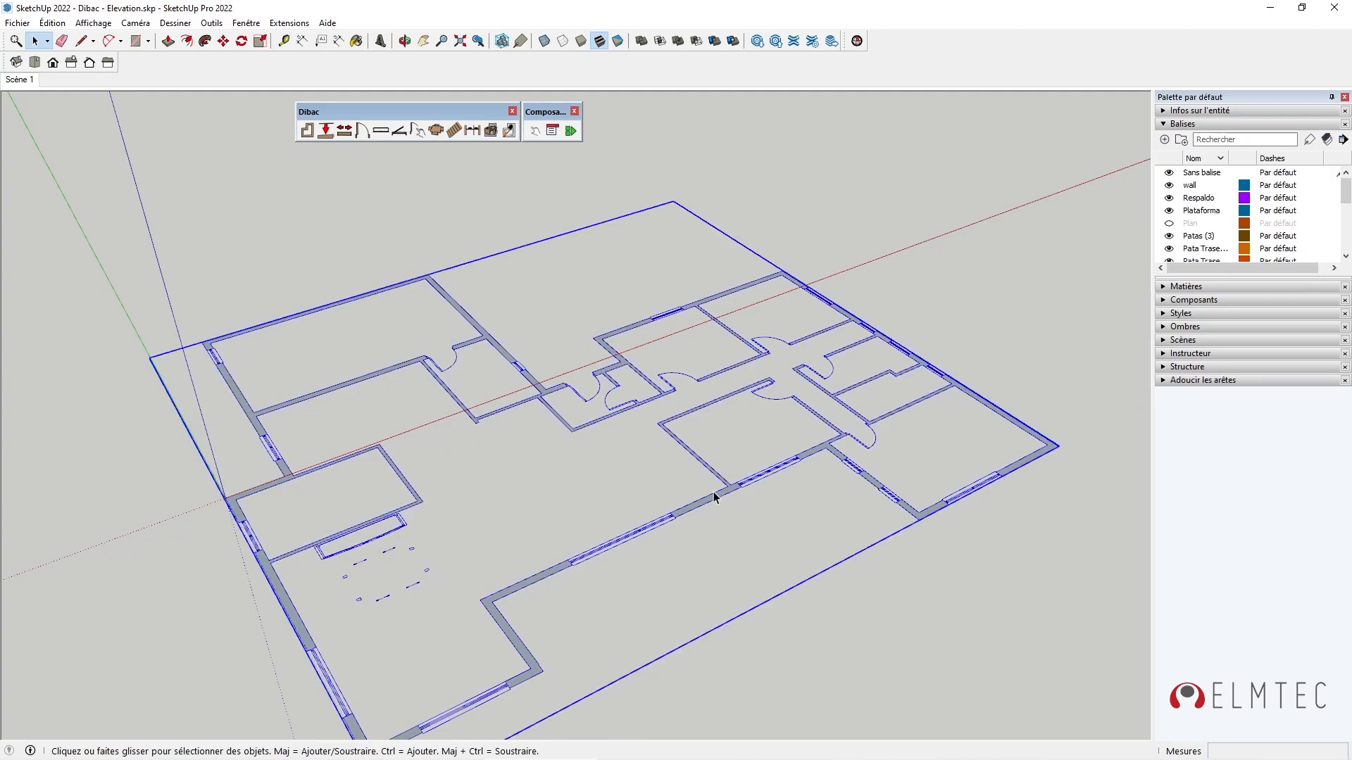
pyautogui.click(490, 131)
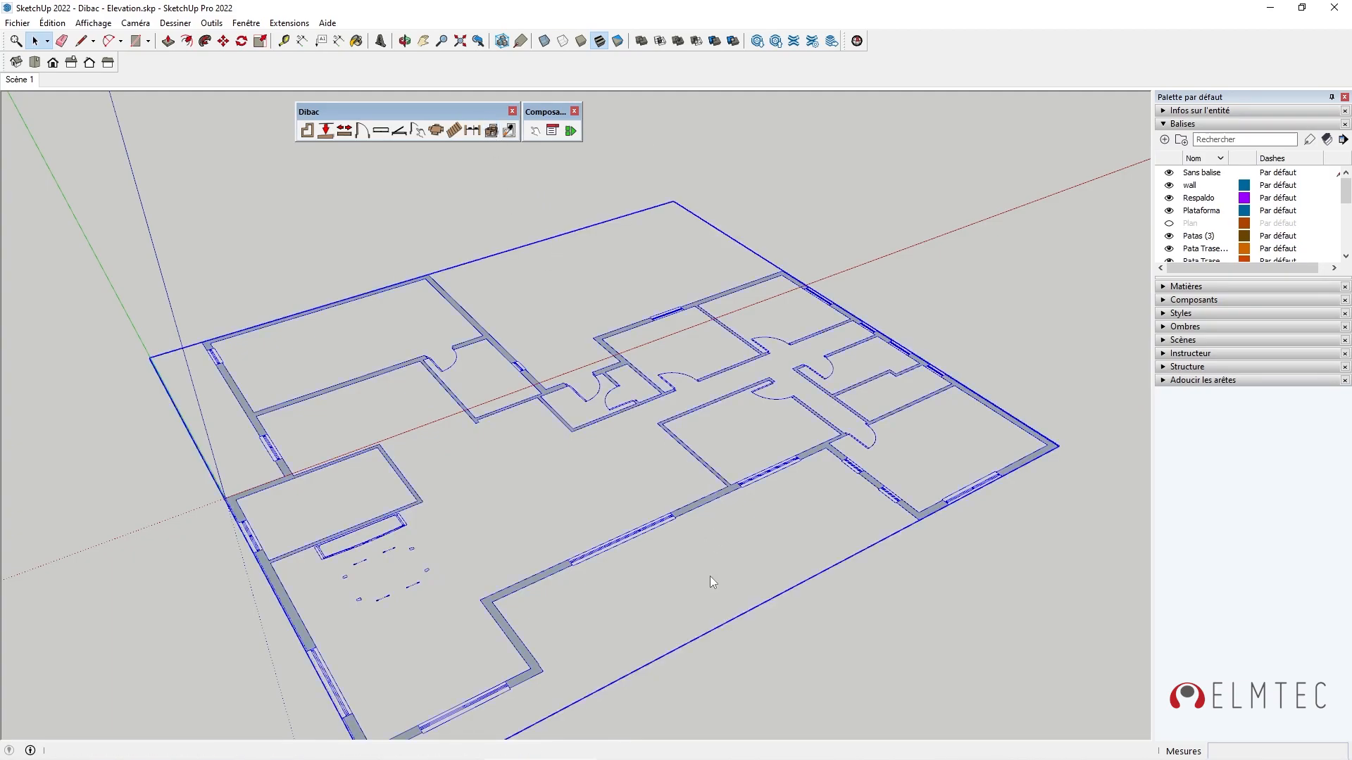
pyautogui.moveTo(712, 560); pyautogui.dragTo(572, 561, button='middle')
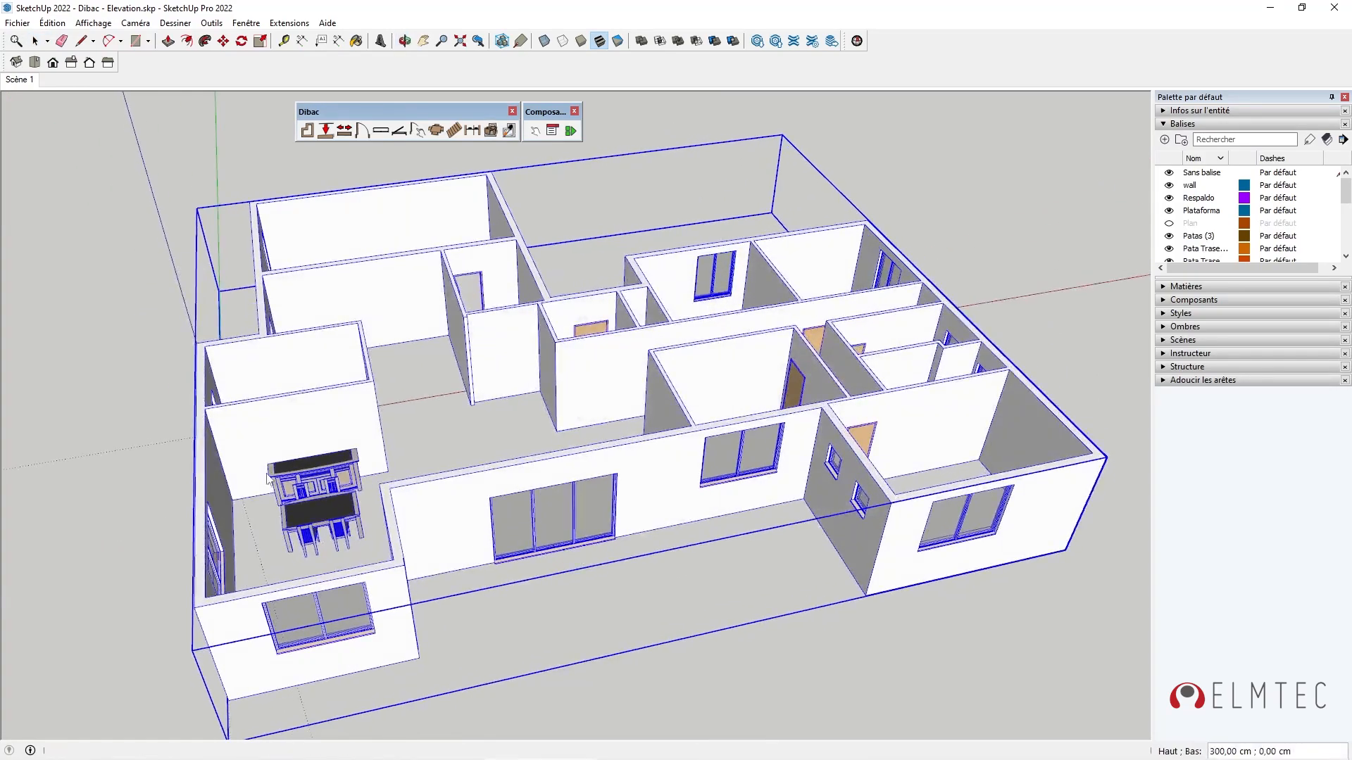
# Examine the buffet, table and chairs in the Salon up close and from several angles
pyautogui.scroll(5, 304, 491)
pyautogui.moveTo(441, 520); pyautogui.dragTo(242, 586, button='middle')
pyautogui.scroll(4, 147, 501)
pyautogui.moveTo(147, 501); pyautogui.dragTo(443, 471, button='middle')
pyautogui.keyDown('shift'); pyautogui.moveTo(311, 577); pyautogui.dragTo(497, 317, button='middle'); pyautogui.keyUp('shift')
pyautogui.scroll(3, 417, 497)
pyautogui.moveTo(417, 497); pyautogui.dragTo(353, 472, button='middle')
pyautogui.scroll(-15, 344, 471)
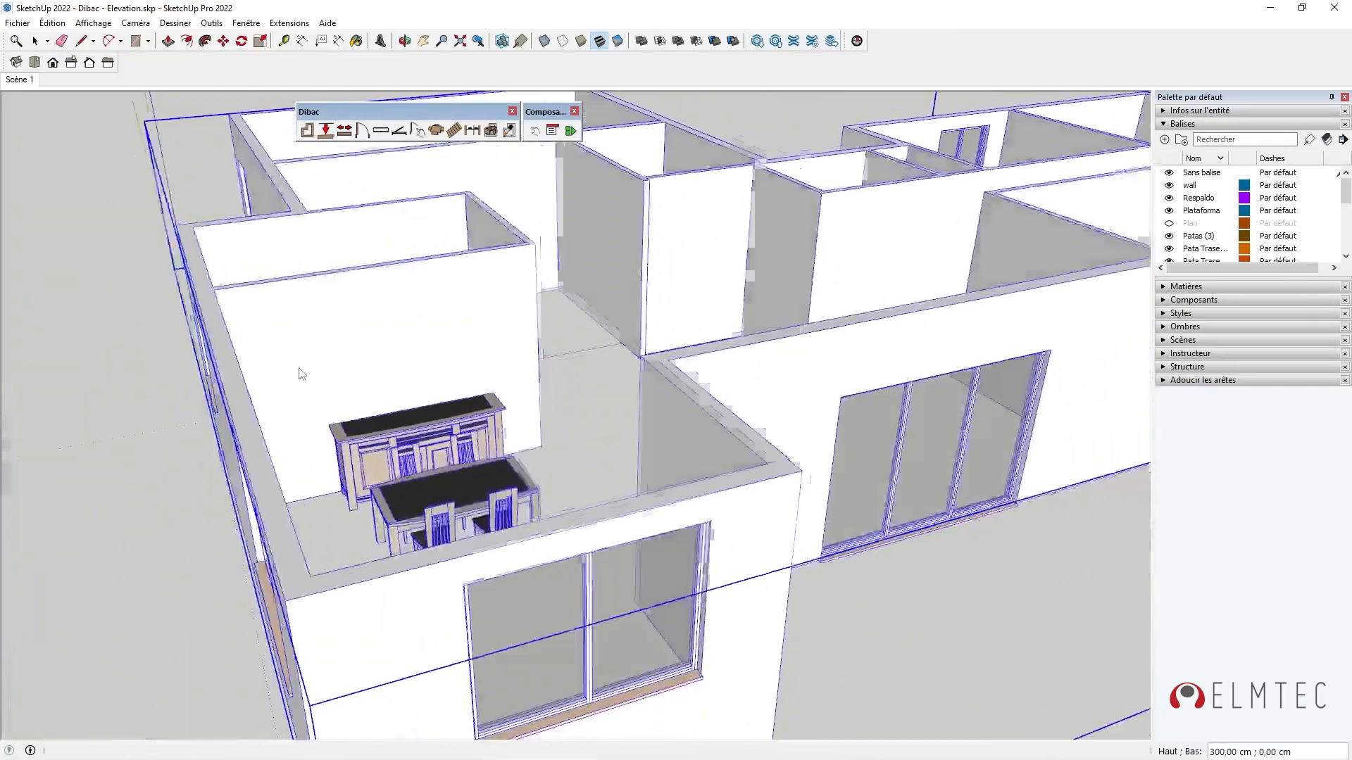
# Add a 10 cm thick wall parallel to the long partition, about 201 cm into the adjoining room, and shorten it to a short stub
pyautogui.scroll(-3, 300, 373)
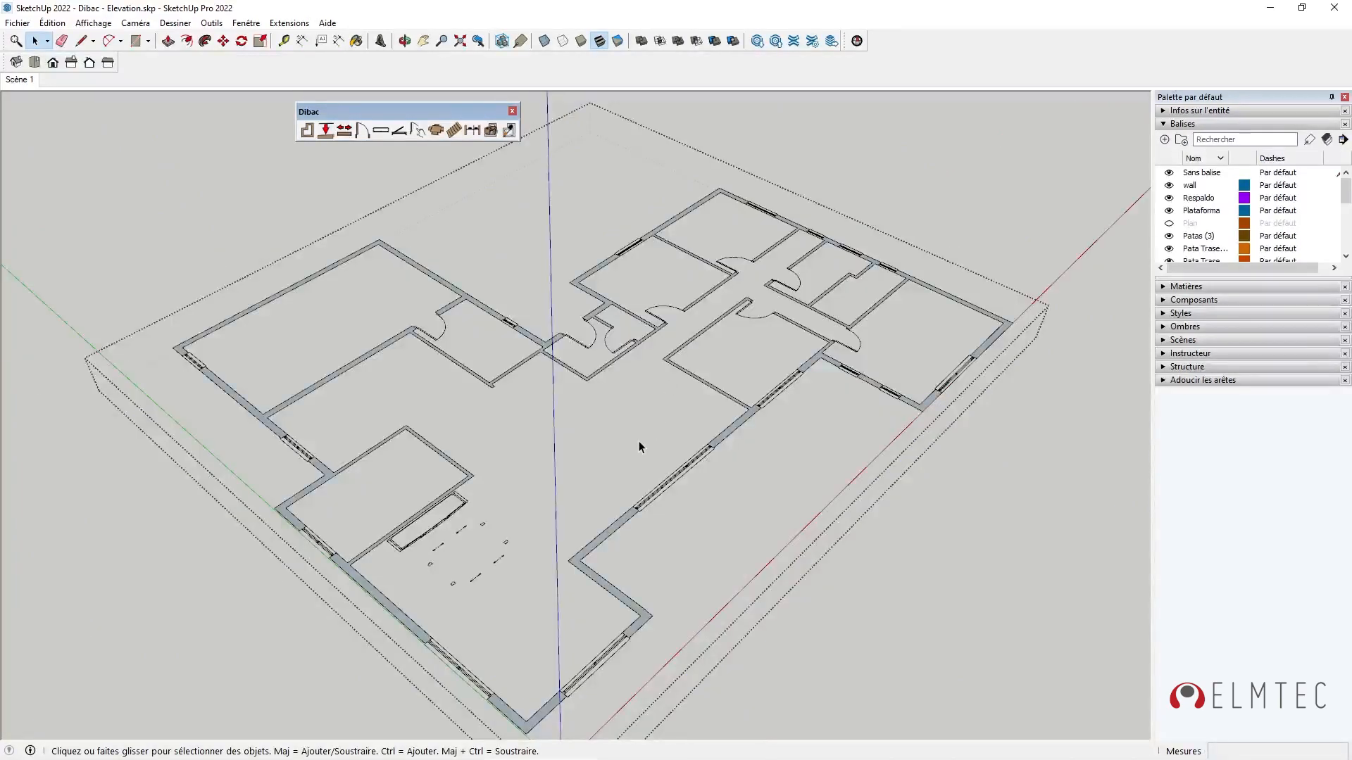
pyautogui.click(324, 132)
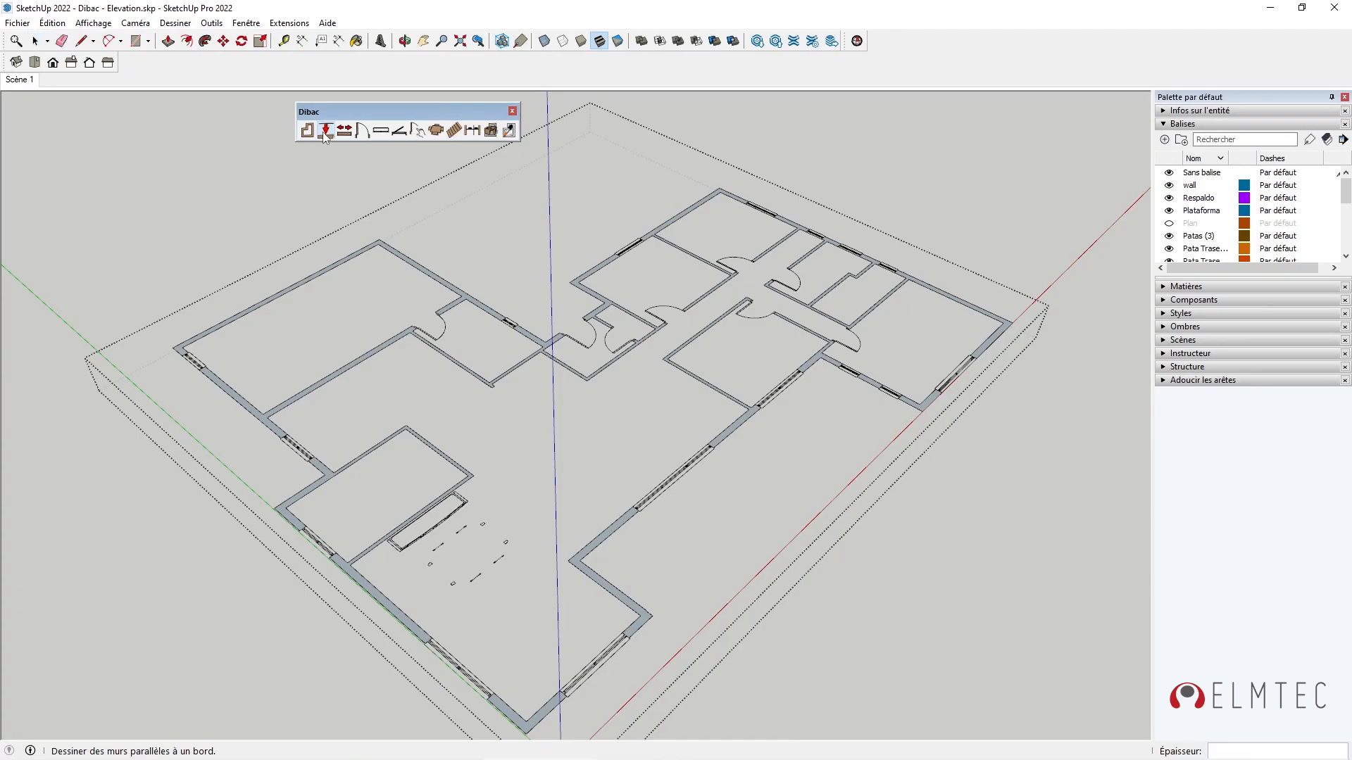
pyautogui.click(341, 366)
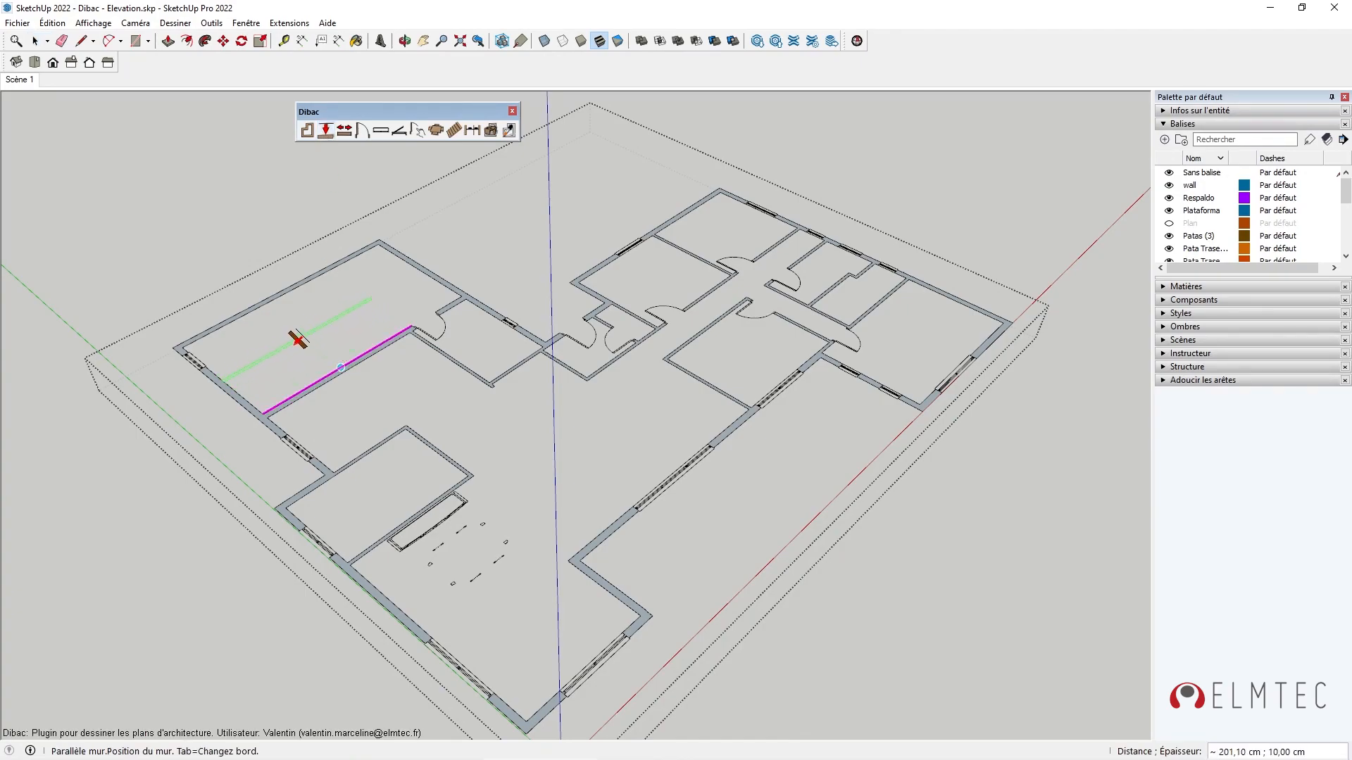
pyautogui.click(299, 340)
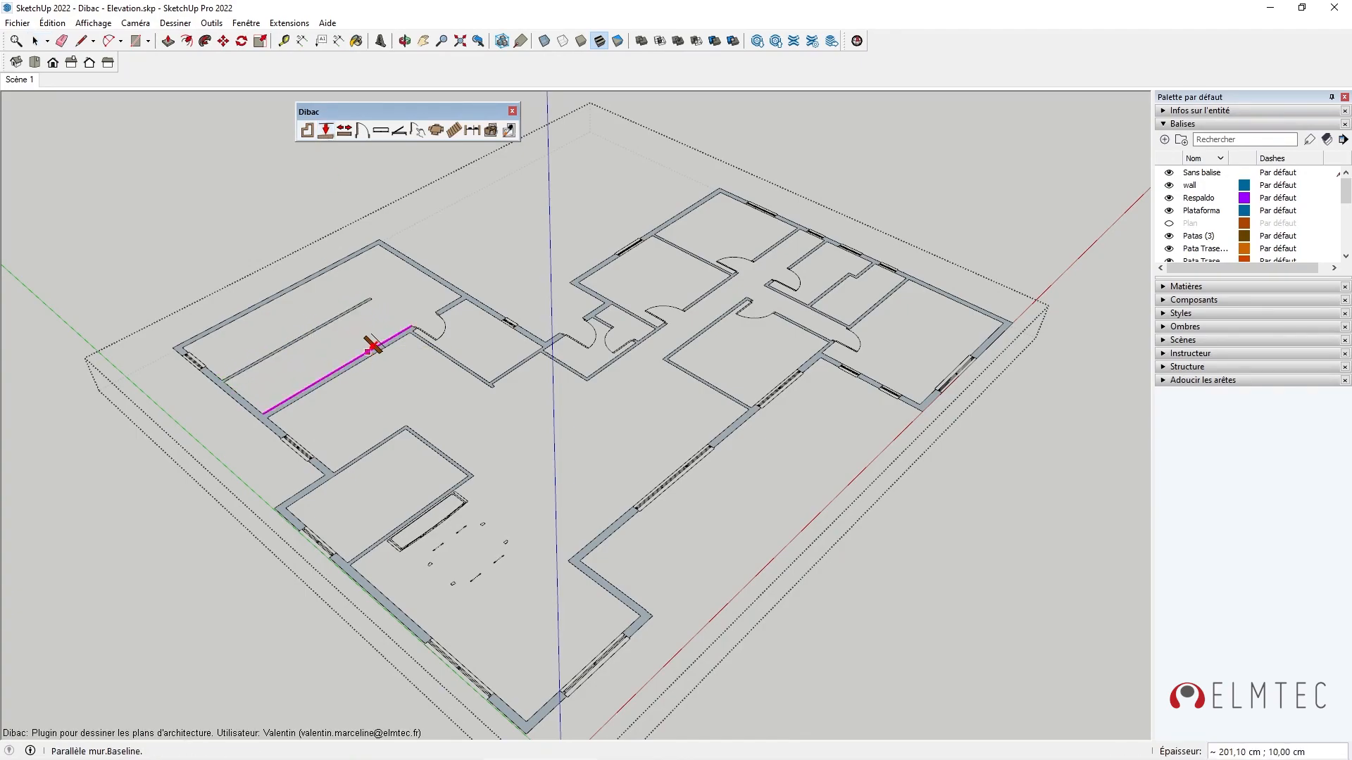
pyautogui.click(344, 129)
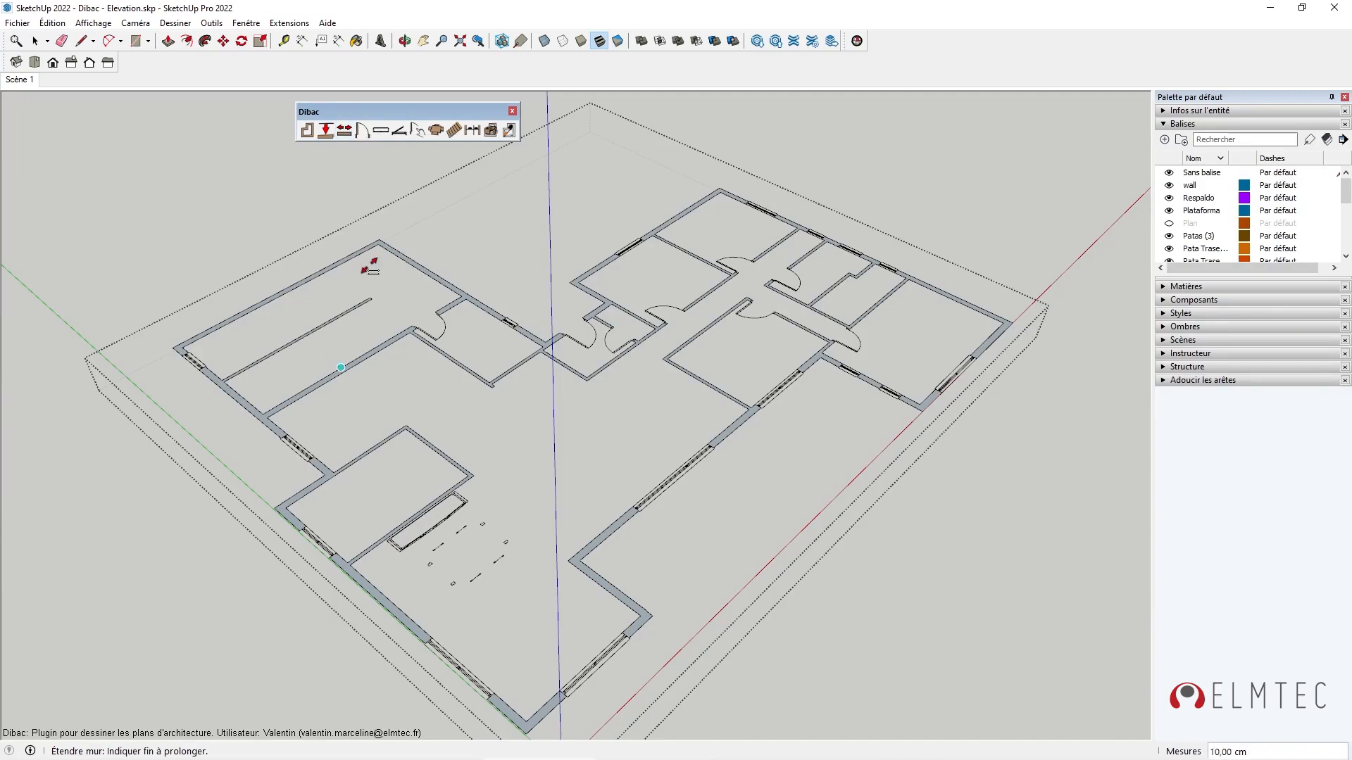
pyautogui.click(319, 328)
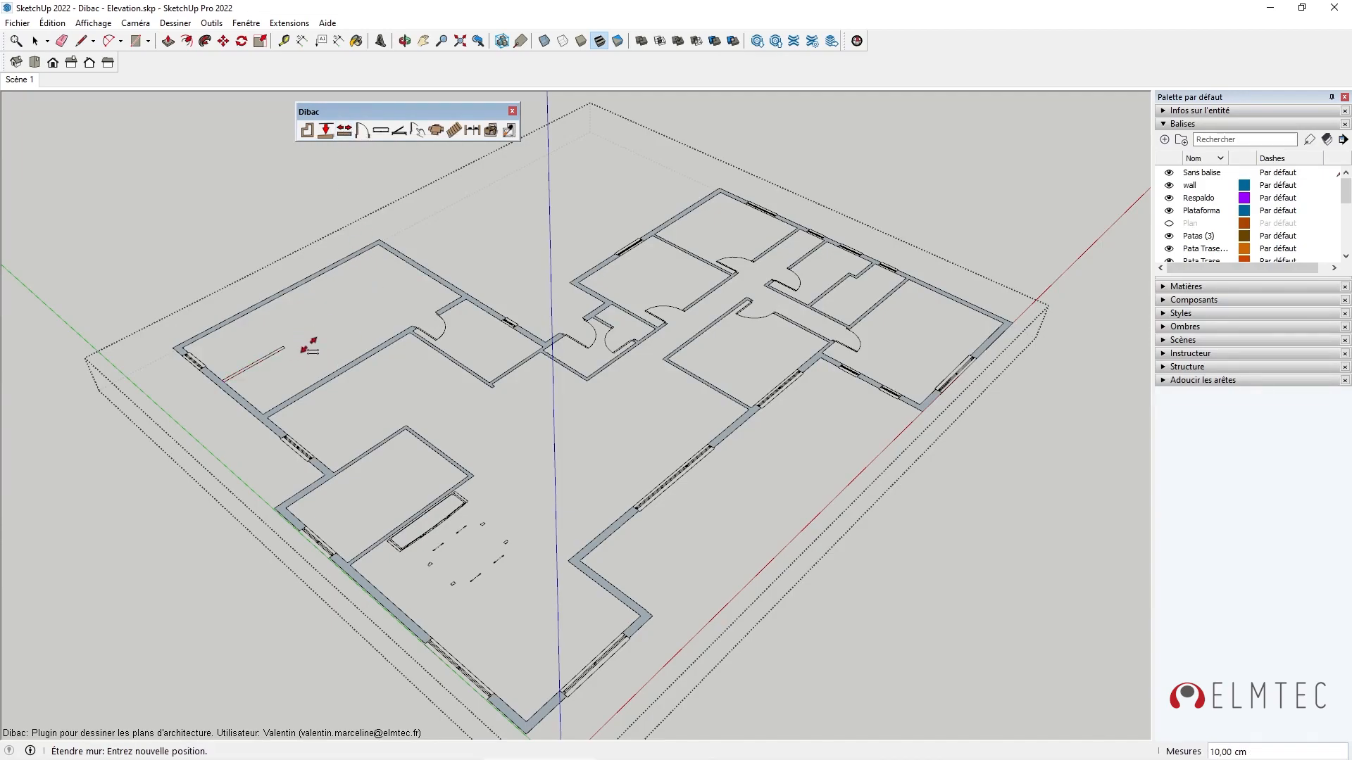
pyautogui.click(287, 360)
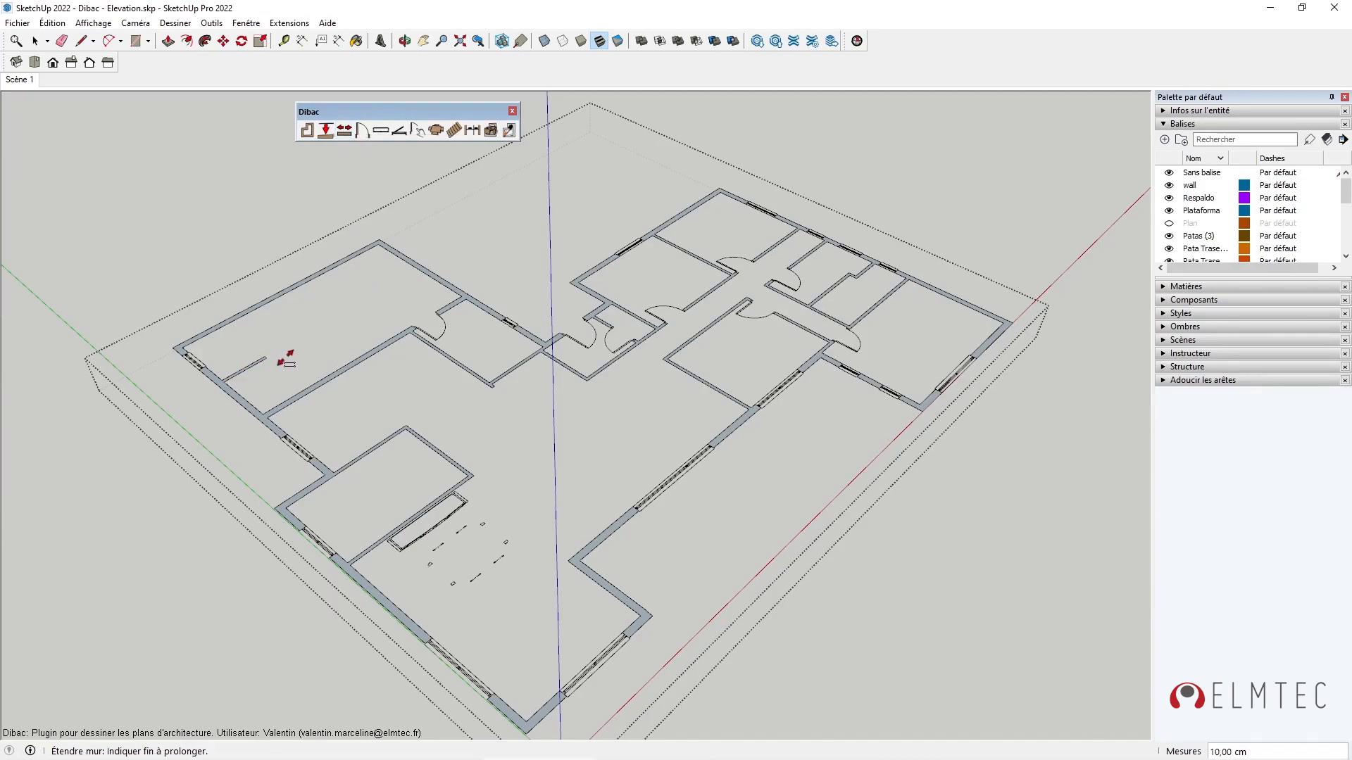
# Place a dibac_wardrobe with a 45 cm slab and 240 cm height at the partition recess between the small rooms
pyautogui.click(398, 131)
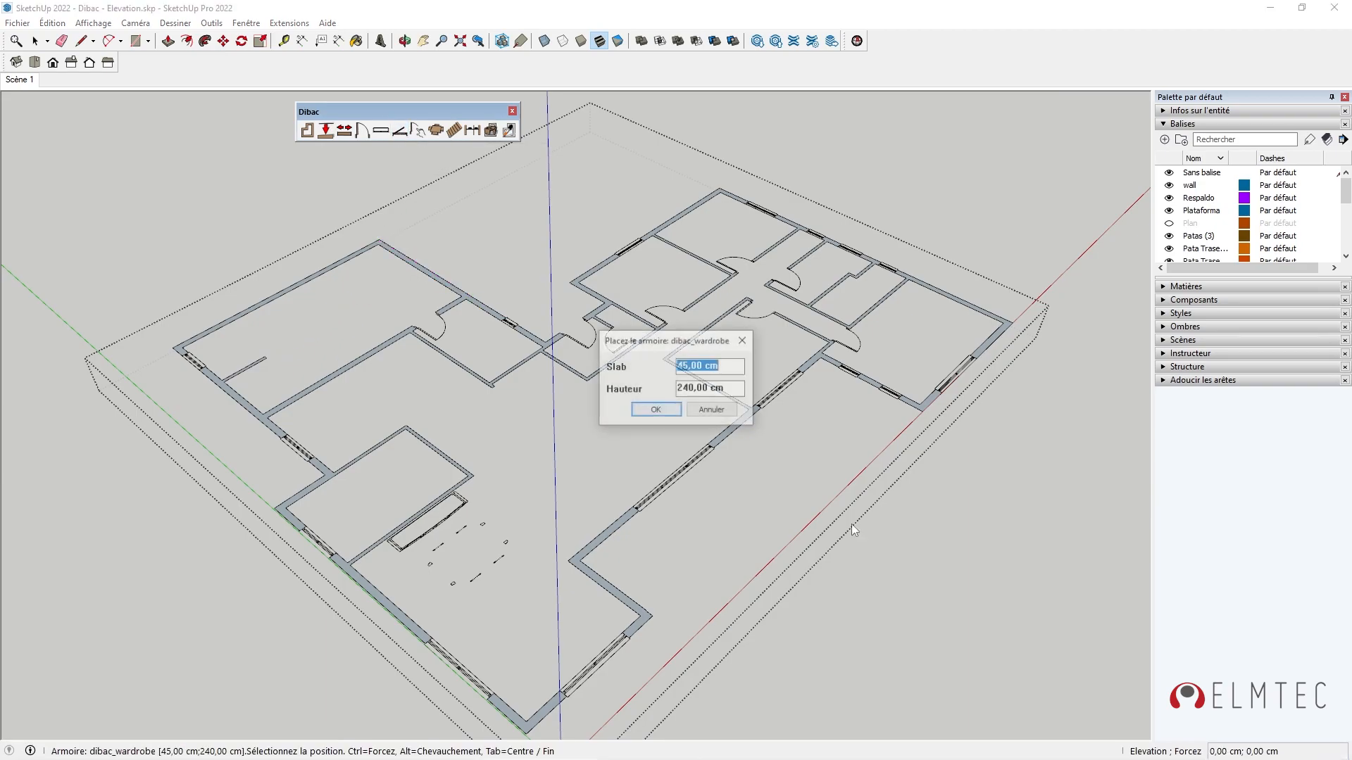
pyautogui.click(656, 411)
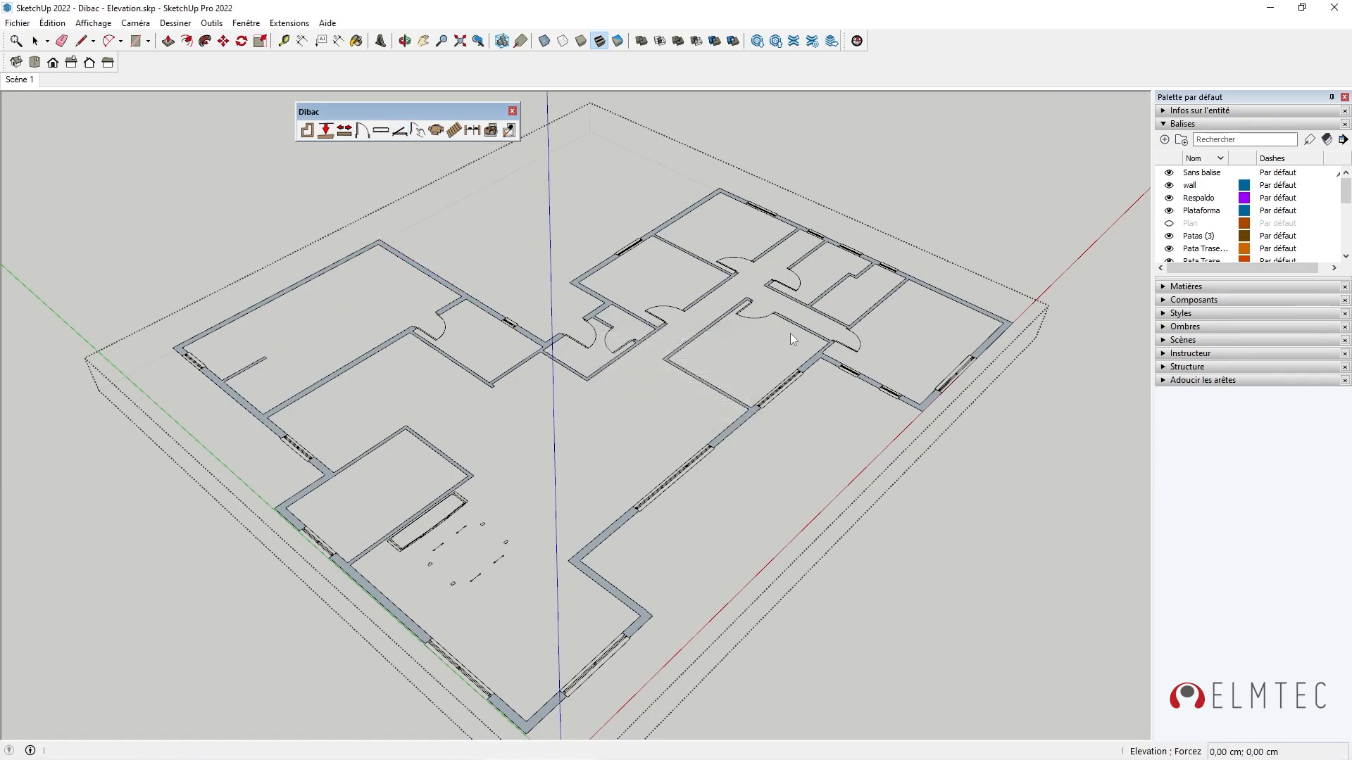
# Draw a staircase 100 cm wide and 330 cm high along the partition wall, from its free corner to the outer wall
pyautogui.click(454, 132)
pyautogui.click(629, 445)
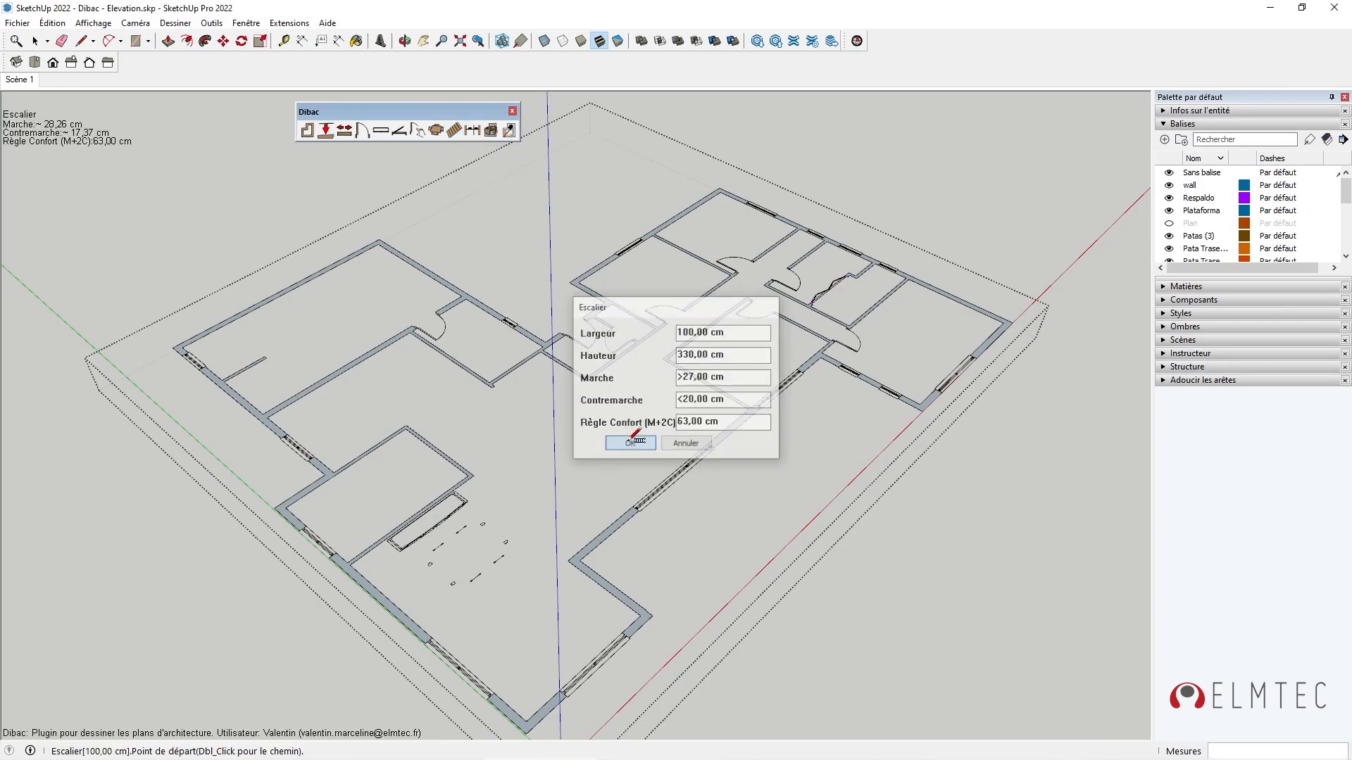
pyautogui.click(661, 359)
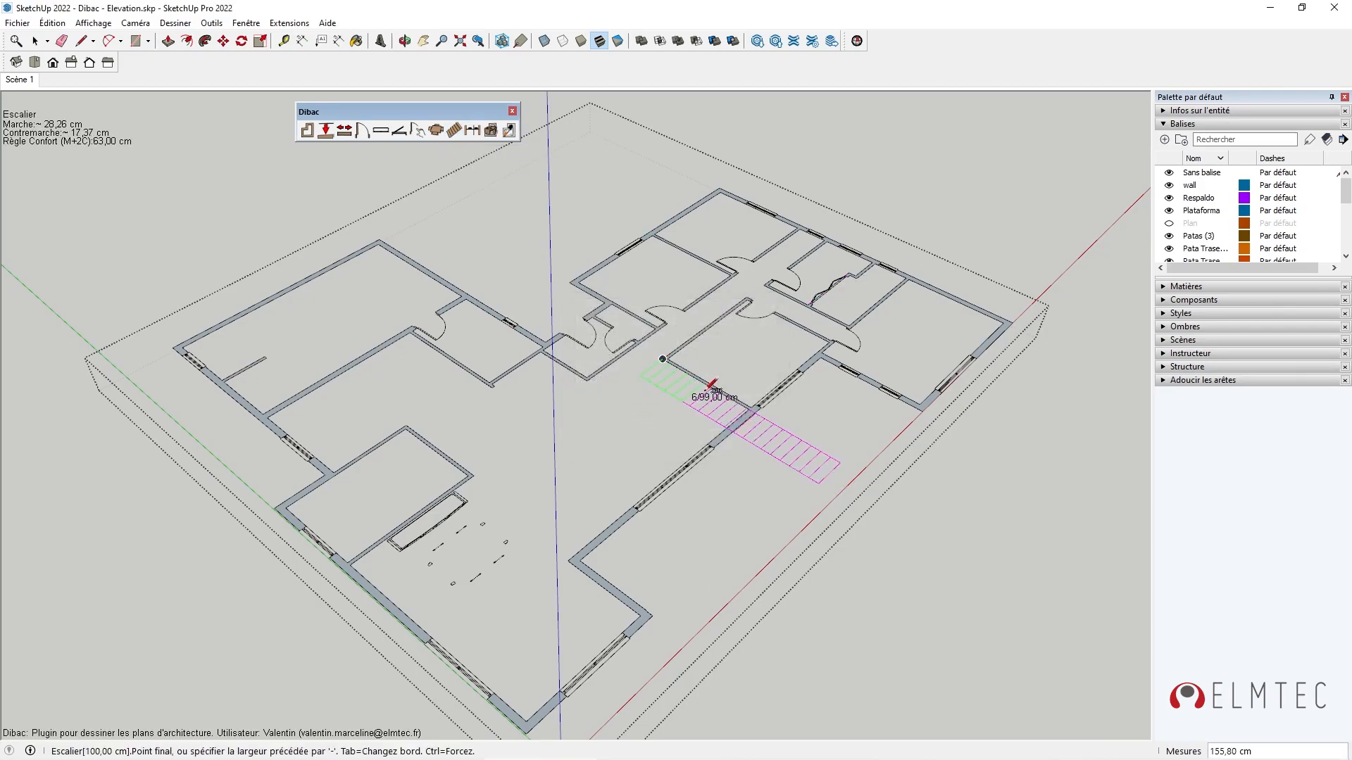
pyautogui.click(749, 407)
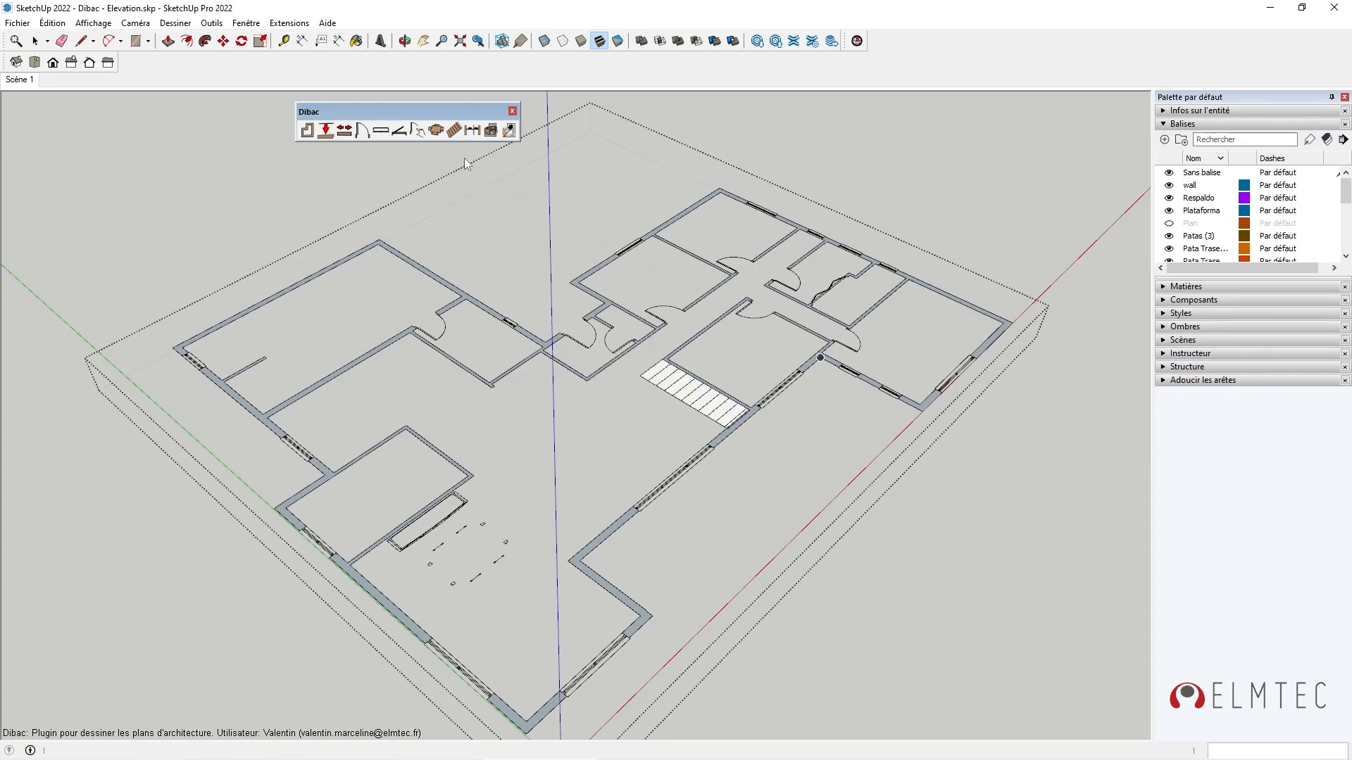
# Dimension the walls and openings of the recessed facade between its two inner corners, placing the continuous dimension line outside the house
pyautogui.click(579, 561)
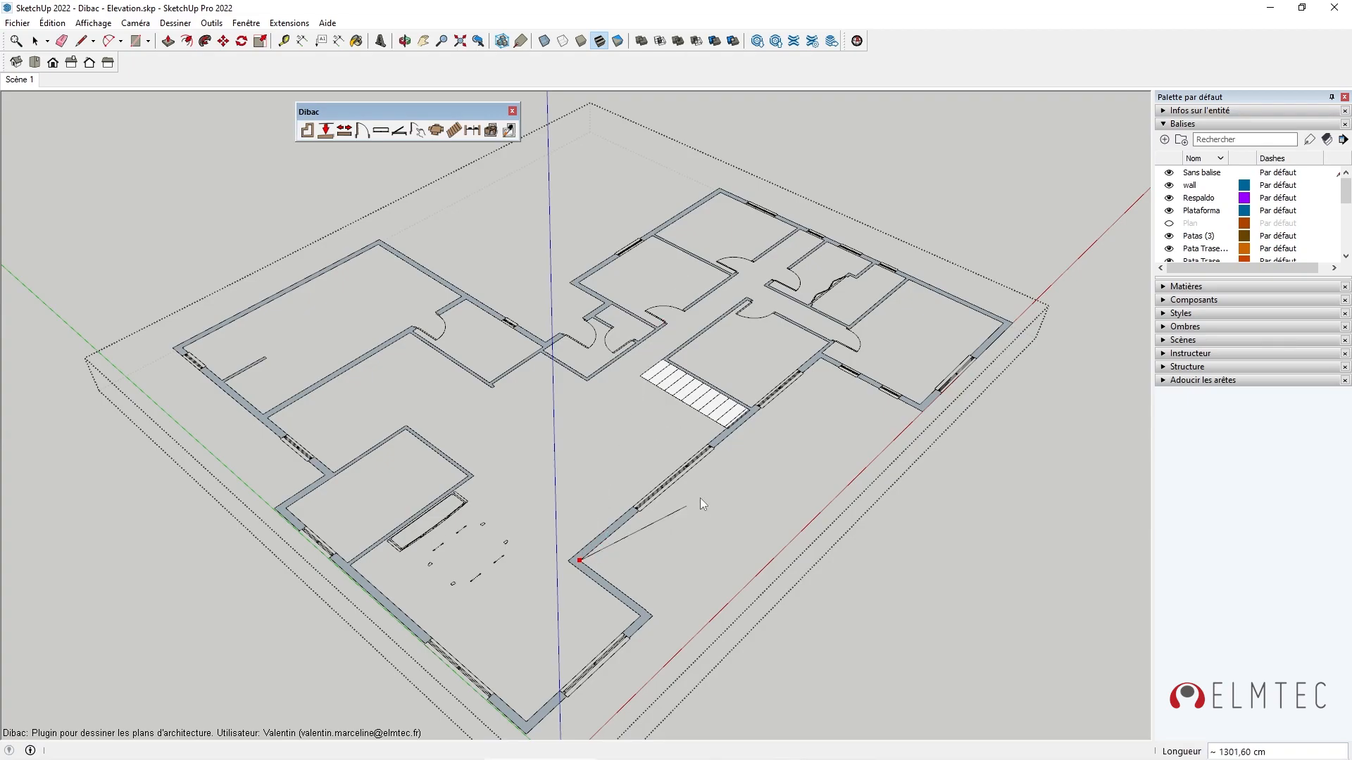
pyautogui.click(818, 358)
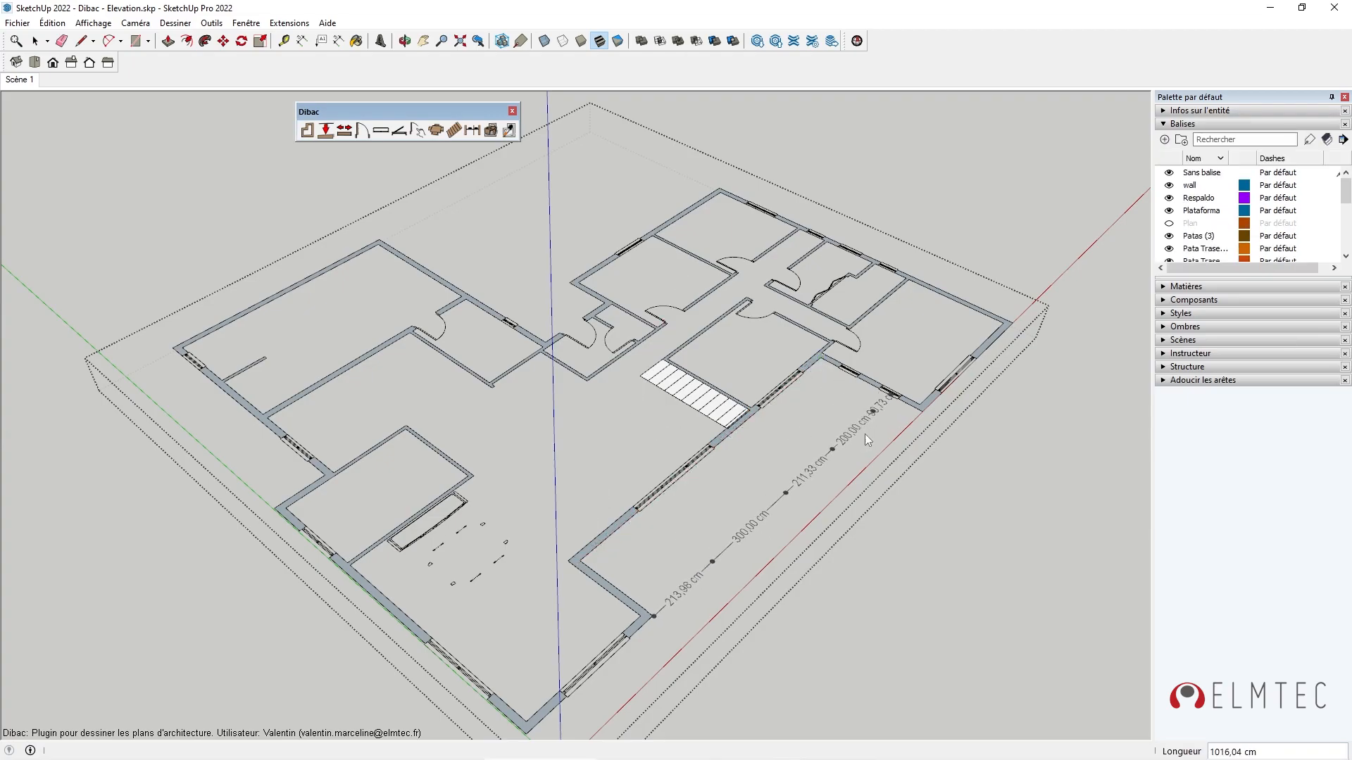
pyautogui.click(842, 462)
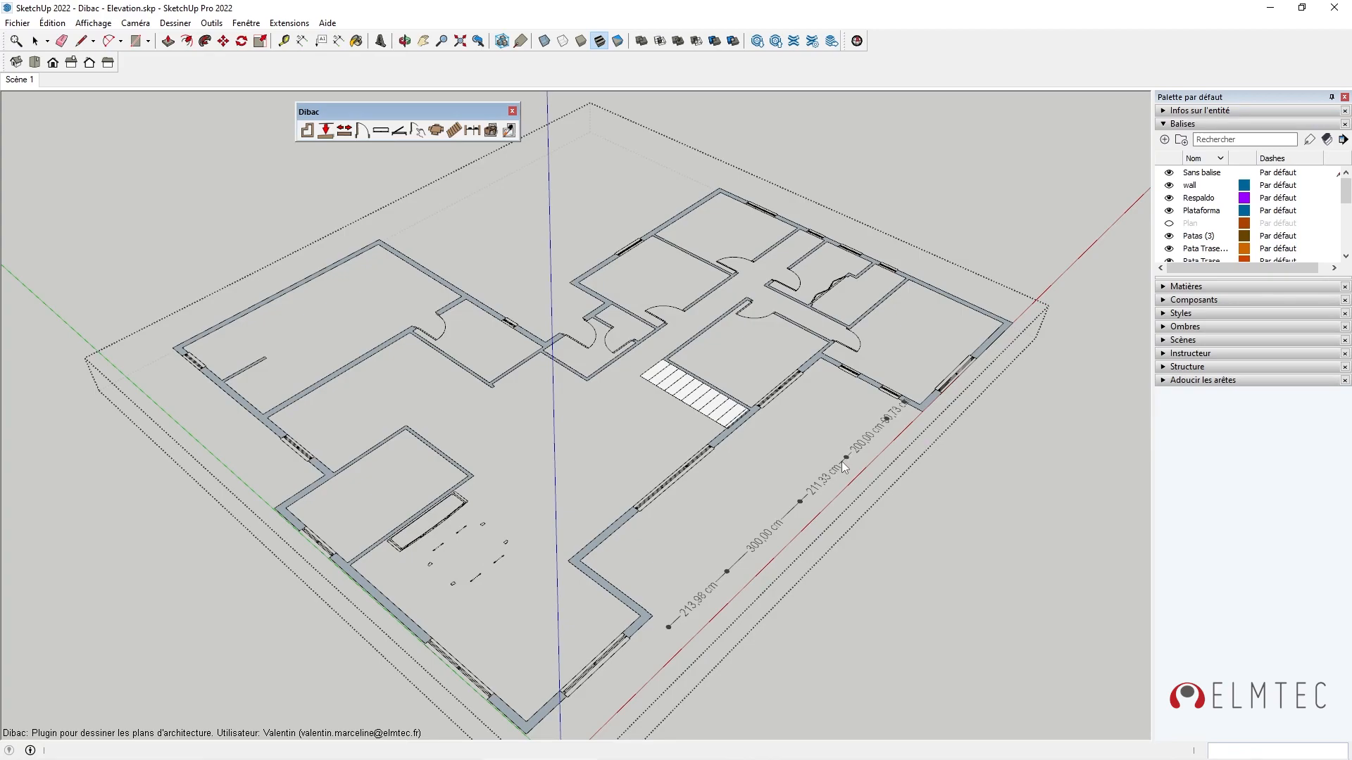
# Leave the group, select it and convert the completed plan to 3D with Dibac, viewing the whole house
pyautogui.press('space')
pyautogui.moveTo(825, 400); pyautogui.dragTo(645, 327, button='middle')
pyautogui.click(616, 326)
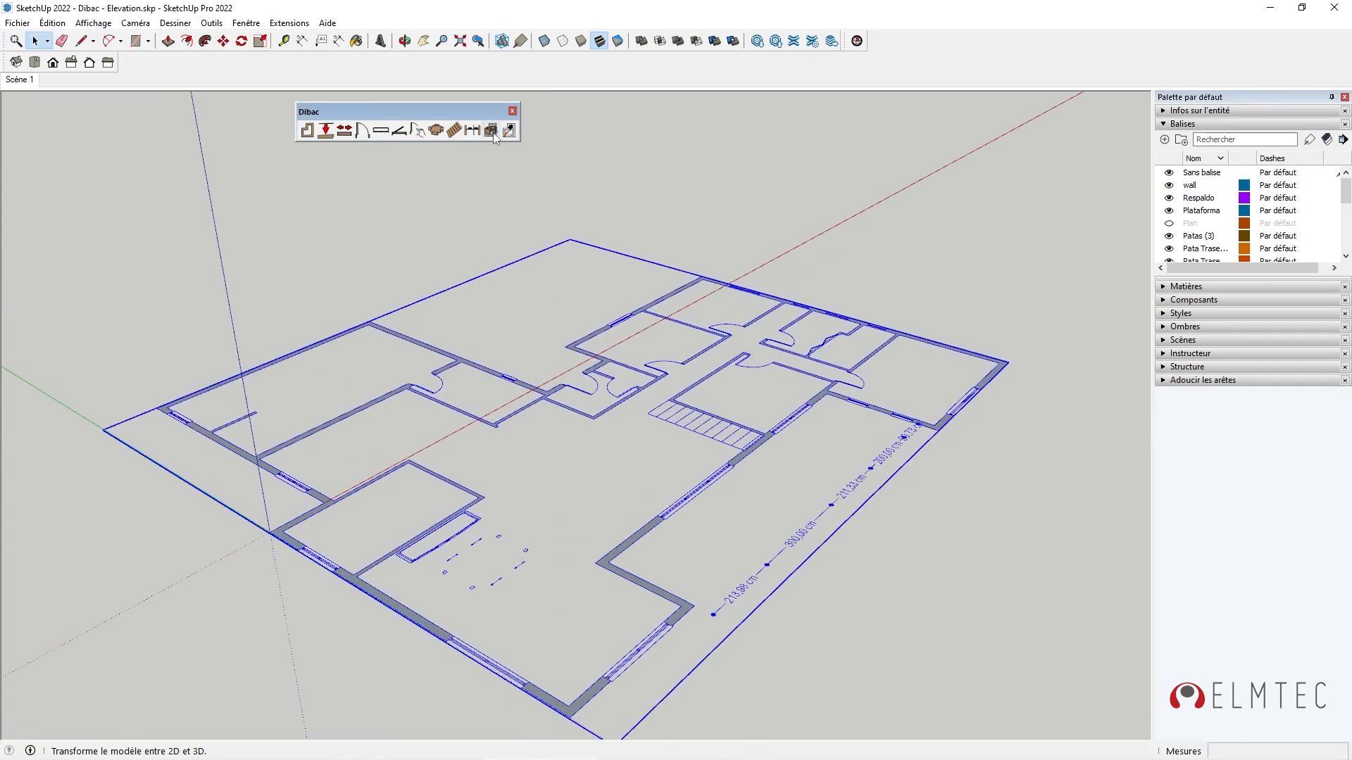
pyautogui.moveTo(786, 360)
pyautogui.mouseDown(button='middle')
pyautogui.moveTo(555, 356)
pyautogui.moveTo(637, 397)
pyautogui.moveTo(647, 487)
pyautogui.moveTo(906, 450)
pyautogui.moveTo(968, 480)
pyautogui.moveTo(676, 471)
pyautogui.moveTo(394, 423)
pyautogui.moveTo(137, 329)
pyautogui.moveTo(600, 467)
pyautogui.moveTo(546, 478)
pyautogui.moveTo(857, 474)
pyautogui.moveTo(579, 395)
pyautogui.mouseUp(button='middle')
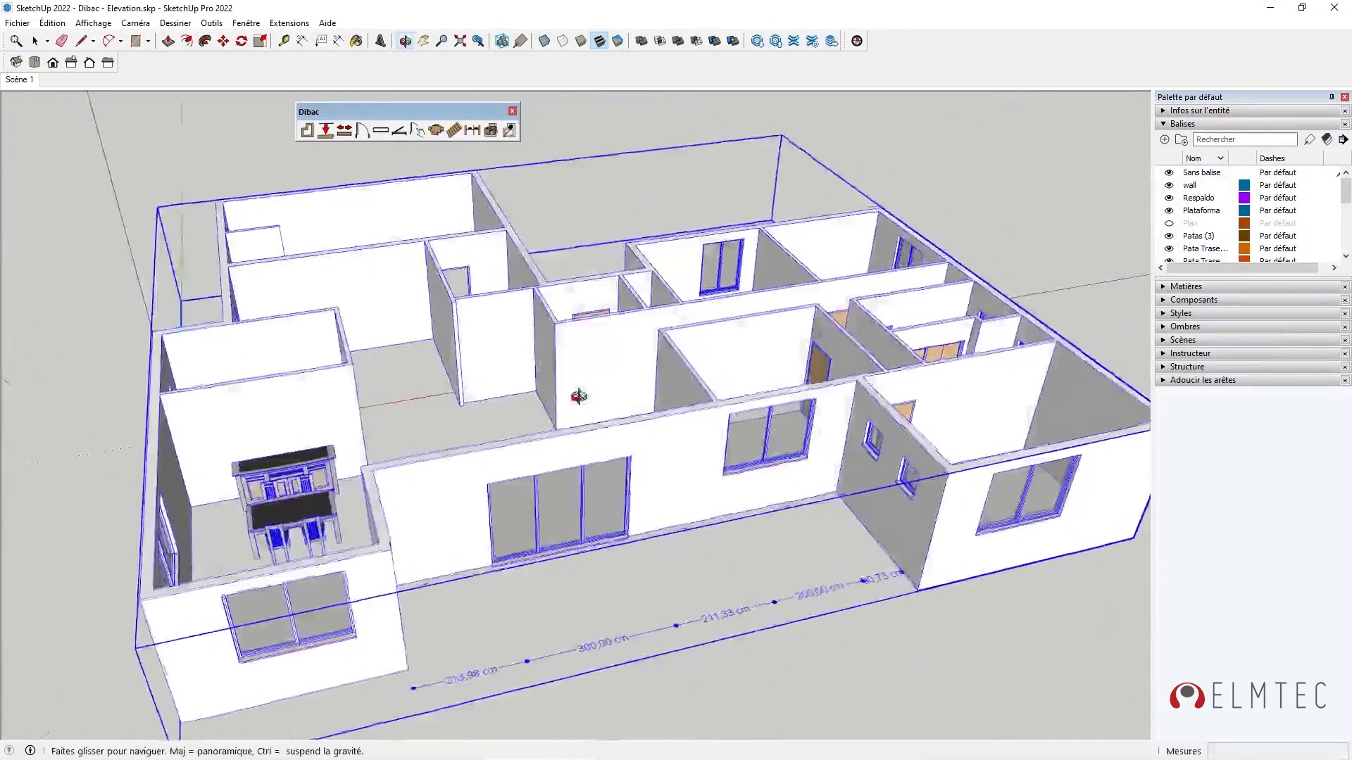
pyautogui.scroll(-4, 625, 403)
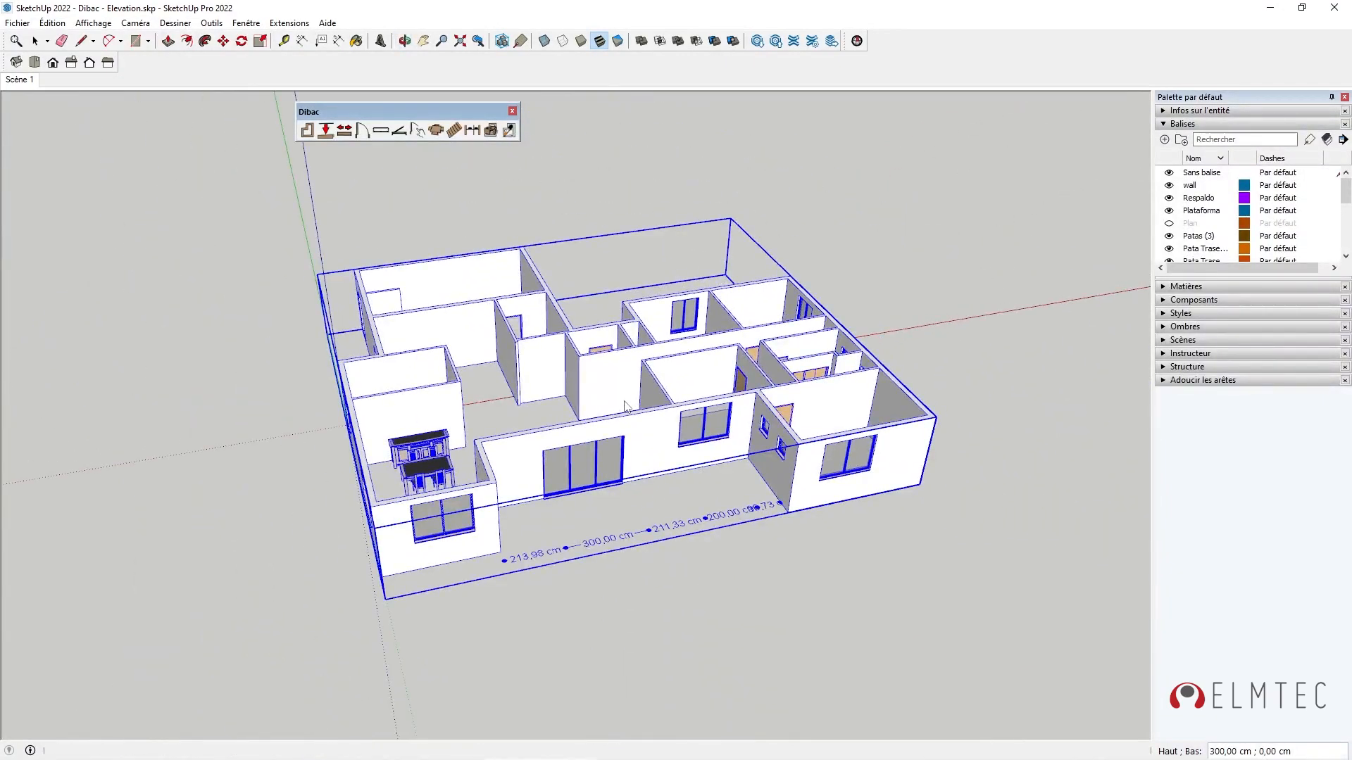